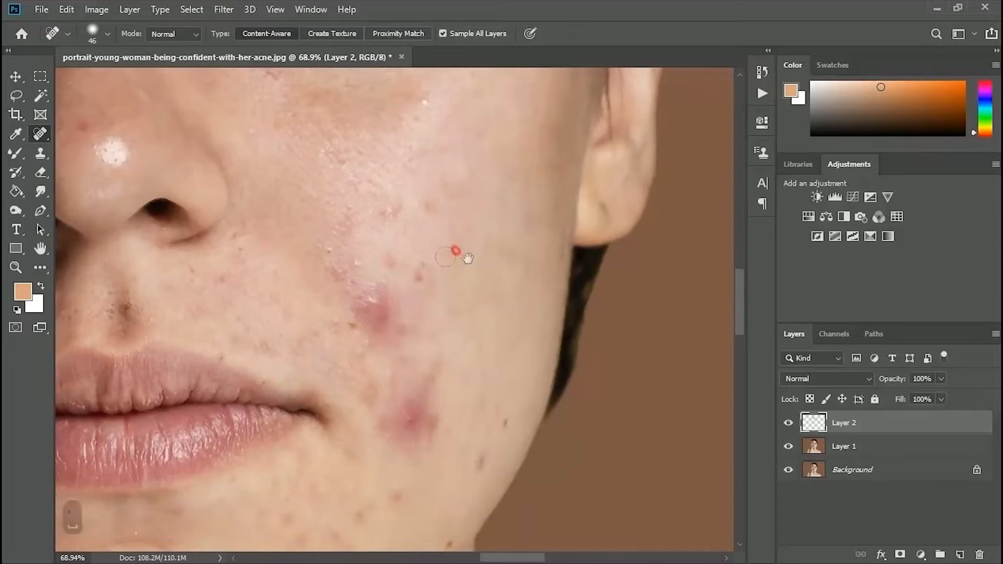
Step: Heal the small blemishes on the cheek and forehead on Layer 2 with the content-aware Spot Healing Brush
{"action": "left_click_drag", "start_coordinate": [468, 258], "coordinate": [509, 287]}
{"action": "left_click", "coordinate": [436, 237]}
{"action": "left_click_drag", "start_coordinate": [490, 202], "coordinate": [472, 387]}
{"action": "mouse_move", "coordinate": [136, 342]}
{"action": "left_mouse_down"}
{"action": "mouse_move", "coordinate": [528, 376]}
{"action": "mouse_move", "coordinate": [512, 378]}
{"action": "left_mouse_up"}
{"action": "left_click_drag", "start_coordinate": [175, 150], "coordinate": [332, 391]}
{"action": "left_click_drag", "start_coordinate": [607, 177], "coordinate": [338, 257]}
{"action": "left_click_drag", "start_coordinate": [665, 363], "coordinate": [318, 250]}
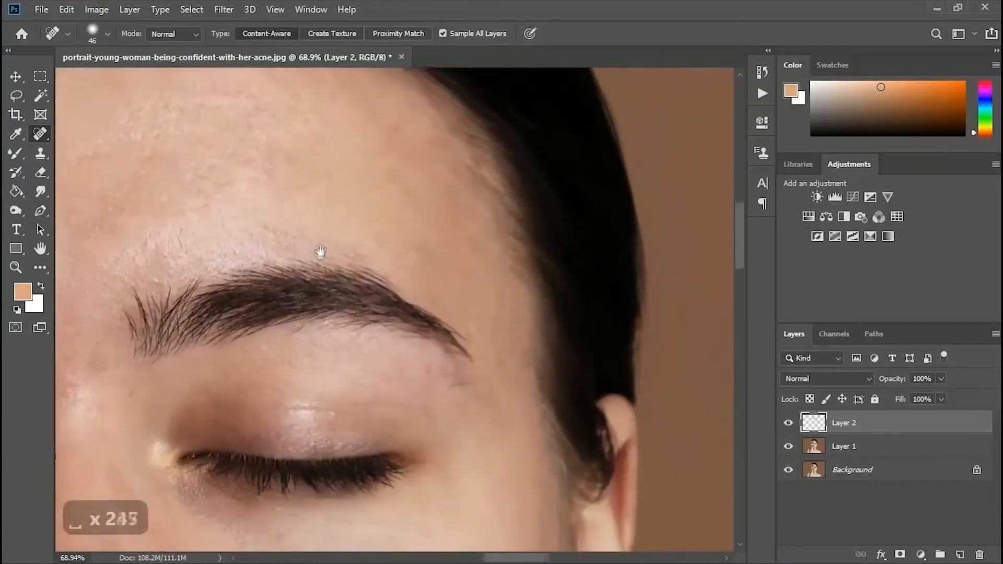
{"action": "left_click_drag", "start_coordinate": [159, 425], "coordinate": [350, 258]}
{"action": "left_click", "coordinate": [335, 219]}
{"action": "left_click_drag", "start_coordinate": [285, 240], "coordinate": [291, 225]}
{"action": "left_click_drag", "start_coordinate": [431, 356], "coordinate": [521, 128]}
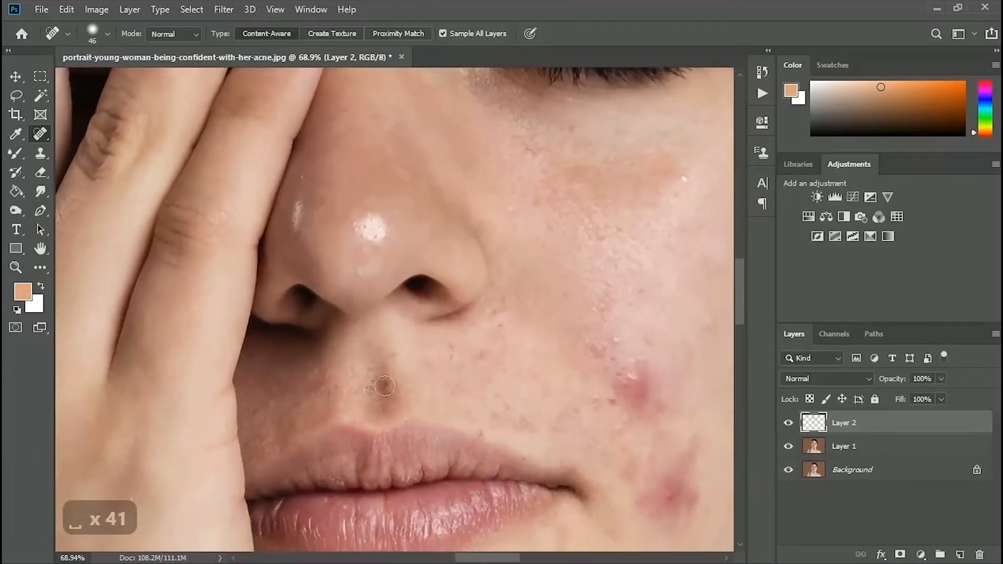
Step: Undo the last two strokes and heal the area above the upper lip and the red cheek acne using the Healing Brush with sampled skin
{"action": "key", "text": "ctrl+z"}
{"action": "key", "text": "ctrl+z"}
{"action": "key", "text": "shift+j"}
{"action": "left_click", "coordinate": [390, 401], "text": "alt"}
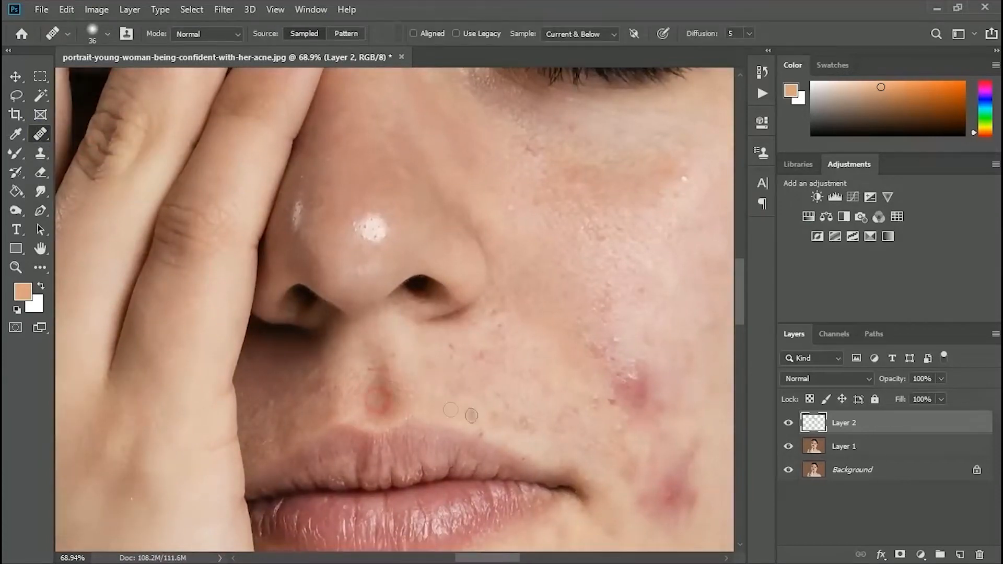
{"action": "left_click_drag", "start_coordinate": [472, 415], "coordinate": [431, 327]}
{"action": "left_click_drag", "start_coordinate": [669, 311], "coordinate": [420, 339]}
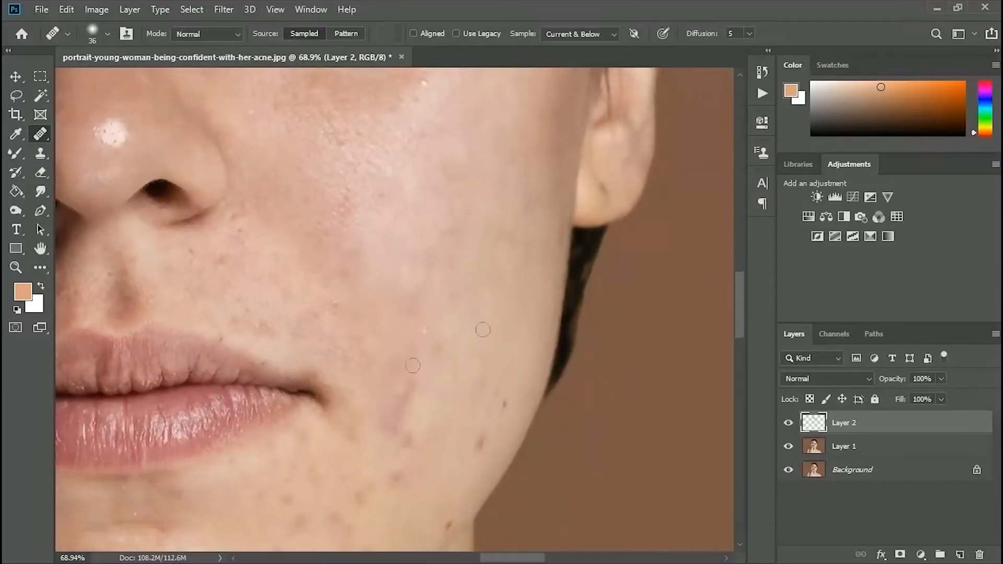
Step: Heal the spots on the lower cheek, jaw and chin, and compare the result by toggling Layer 2's visibility
{"action": "left_click_drag", "start_coordinate": [477, 444], "coordinate": [371, 410]}
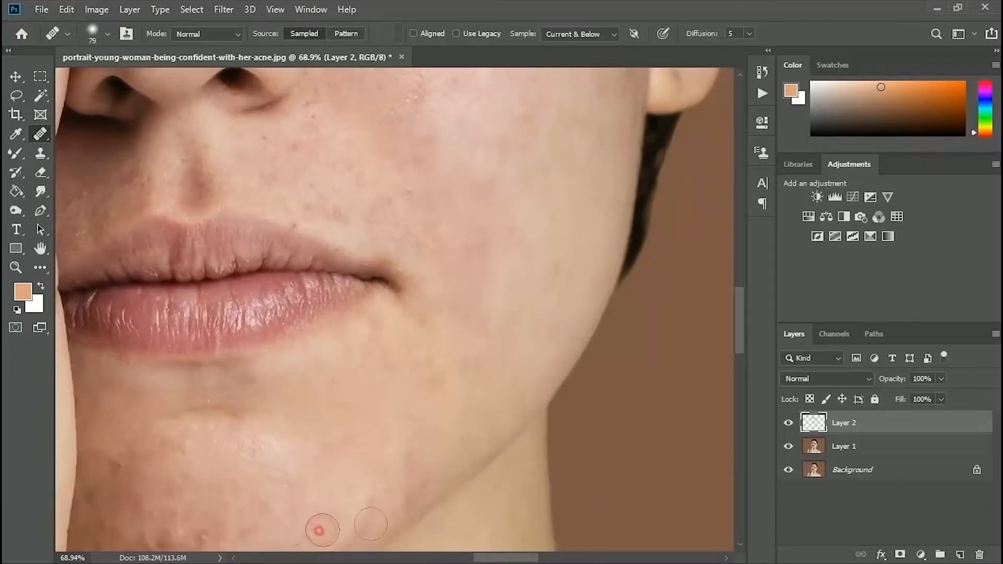
{"action": "key", "text": "ctrl+z"}
{"action": "left_click", "coordinate": [392, 501]}
{"action": "mouse_move", "coordinate": [463, 313]}
{"action": "left_mouse_down"}
{"action": "mouse_move", "coordinate": [432, 232]}
{"action": "mouse_move", "coordinate": [412, 303]}
{"action": "left_mouse_up"}
{"action": "left_click", "coordinate": [788, 426]}
{"action": "left_click", "coordinate": [787, 426]}
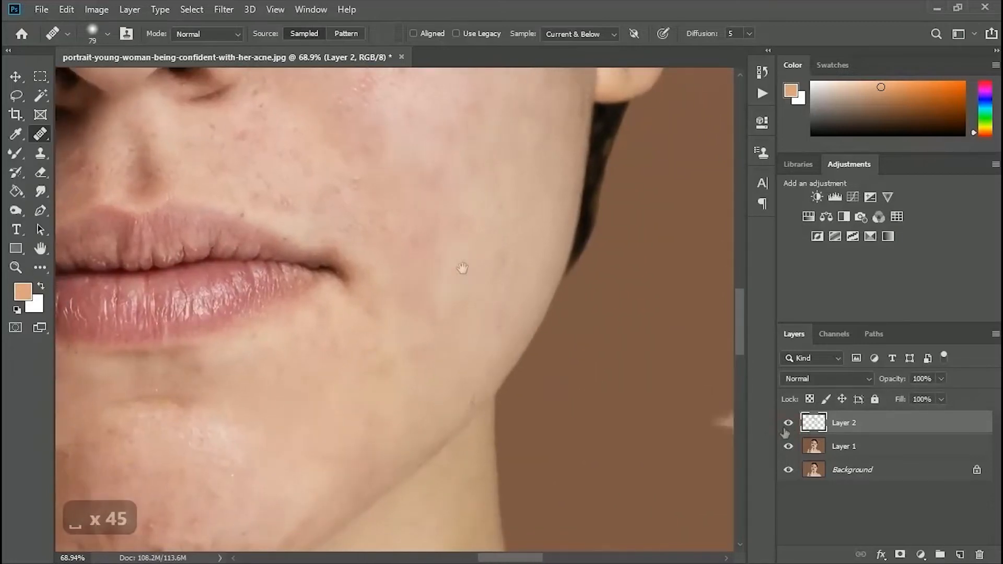
Step: Heal the uneven spots on the upper cheek beneath the closed eye with the Healing Brush
{"action": "left_click_drag", "start_coordinate": [463, 268], "coordinate": [463, 477]}
{"action": "key", "text": "ctrl+z"}
{"action": "left_click_drag", "start_coordinate": [421, 308], "coordinate": [420, 398]}
{"action": "left_click", "coordinate": [316, 252]}
{"action": "left_click", "coordinate": [315, 275]}
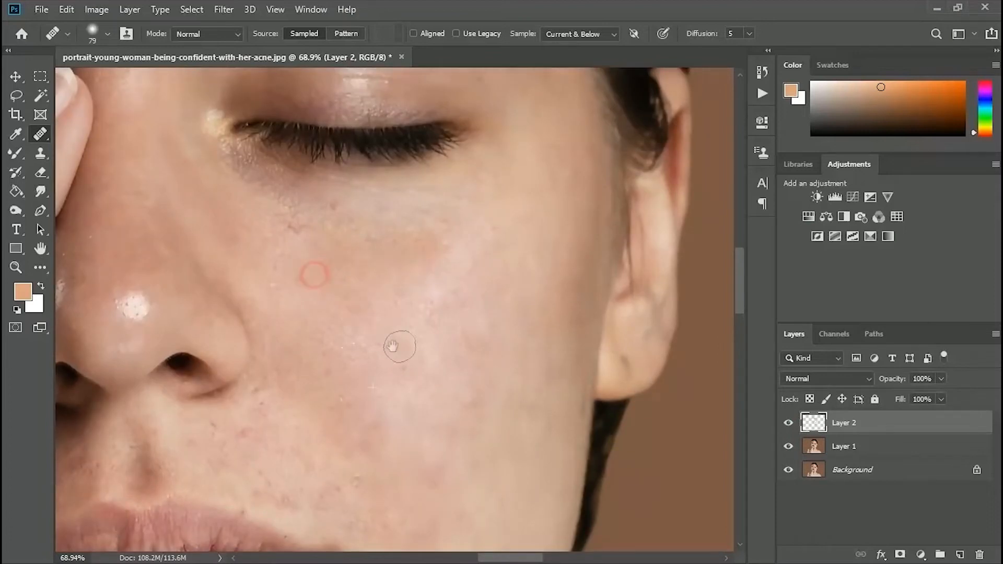
{"action": "left_click_drag", "start_coordinate": [392, 346], "coordinate": [362, 429]}
{"action": "left_click", "coordinate": [291, 344]}
{"action": "mouse_move", "coordinate": [447, 443]}
{"action": "left_mouse_down"}
{"action": "mouse_move", "coordinate": [499, 383]}
{"action": "mouse_move", "coordinate": [627, 282]}
{"action": "mouse_move", "coordinate": [364, 194]}
{"action": "mouse_move", "coordinate": [322, 342]}
{"action": "mouse_move", "coordinate": [435, 276]}
{"action": "left_mouse_up"}
Step: Switch to the Spot Healing Brush, undo the failed strokes and heal the marks along the chin's lower edge
{"action": "scroll", "coordinate": [498, 383], "scroll_direction": "down", "scroll_amount": 2}
{"action": "right_click", "coordinate": [41, 134]}
{"action": "left_click", "coordinate": [109, 133]}
{"action": "left_click", "coordinate": [377, 410]}
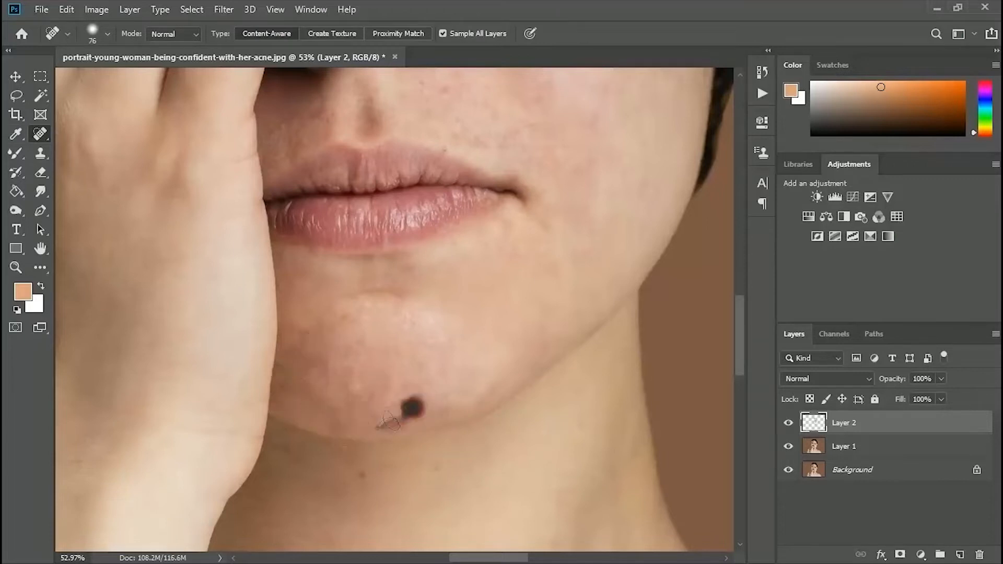
{"action": "key", "text": "ctrl+z"}
{"action": "key", "text": "ctrl+z"}
{"action": "left_click", "coordinate": [380, 419]}
{"action": "left_click", "coordinate": [405, 418]}
{"action": "left_click", "coordinate": [393, 421]}
Step: Heal the remaining blemishes on the chin below the lips and on the skin above the upper lip
{"action": "left_click_drag", "start_coordinate": [447, 368], "coordinate": [518, 437]}
{"action": "left_click", "coordinate": [376, 408]}
{"action": "left_click", "coordinate": [372, 458]}
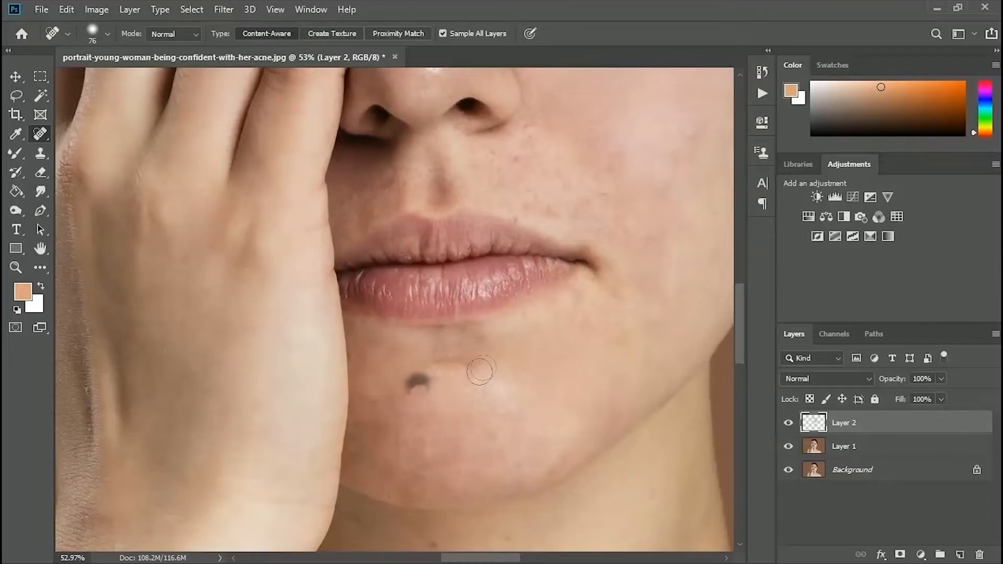
{"action": "key", "text": "ctrl+z"}
{"action": "left_click", "coordinate": [481, 342]}
{"action": "left_click_drag", "start_coordinate": [669, 368], "coordinate": [628, 411]}
{"action": "left_click", "coordinate": [788, 470]}
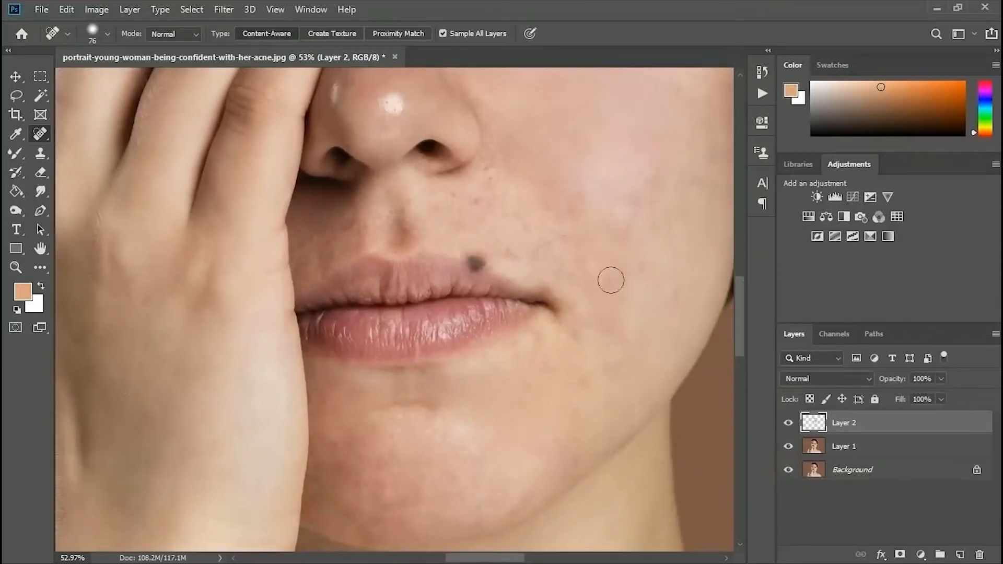
{"action": "left_click", "coordinate": [476, 263]}
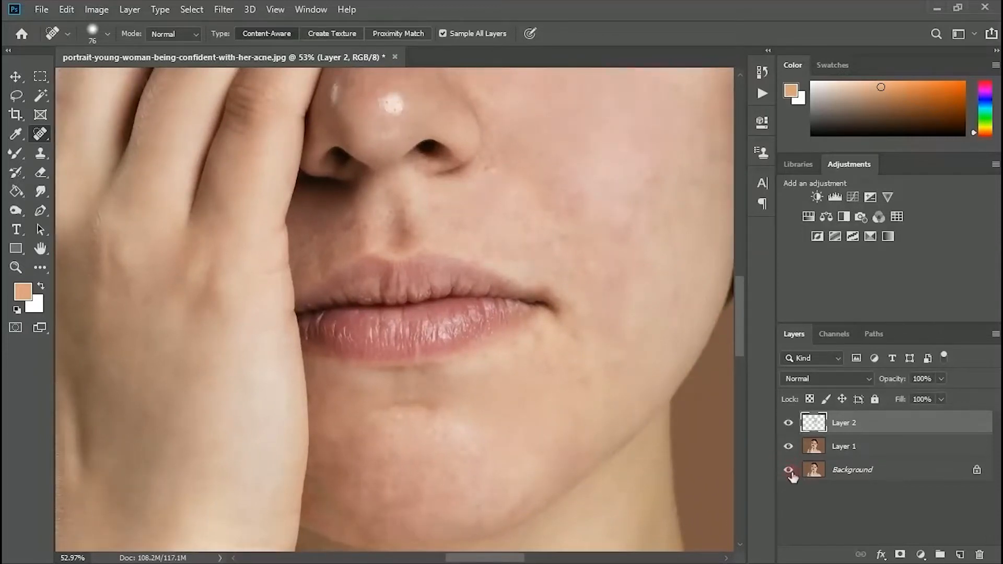
Step: Remove the small moles and dark spots on the neck and upper chest with the Spot Healing Brush
{"action": "left_click_drag", "start_coordinate": [434, 413], "coordinate": [365, 199]}
{"action": "left_click_drag", "start_coordinate": [433, 412], "coordinate": [365, 199]}
{"action": "left_click", "coordinate": [587, 464]}
{"action": "left_click_drag", "start_coordinate": [369, 258], "coordinate": [590, 336]}
{"action": "left_click", "coordinate": [421, 330]}
{"action": "left_click", "coordinate": [468, 337]}
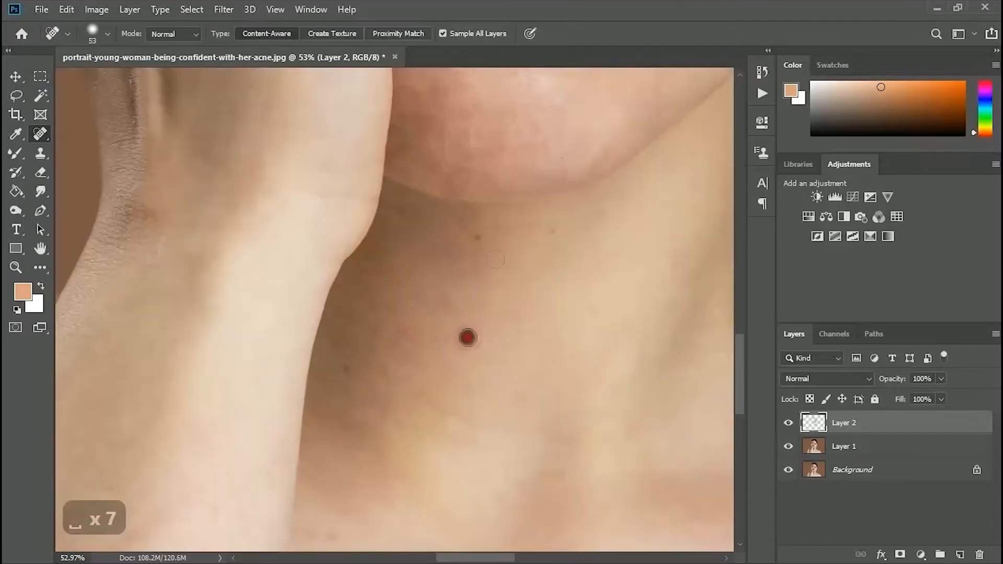
{"action": "left_click_drag", "start_coordinate": [462, 324], "coordinate": [429, 164]}
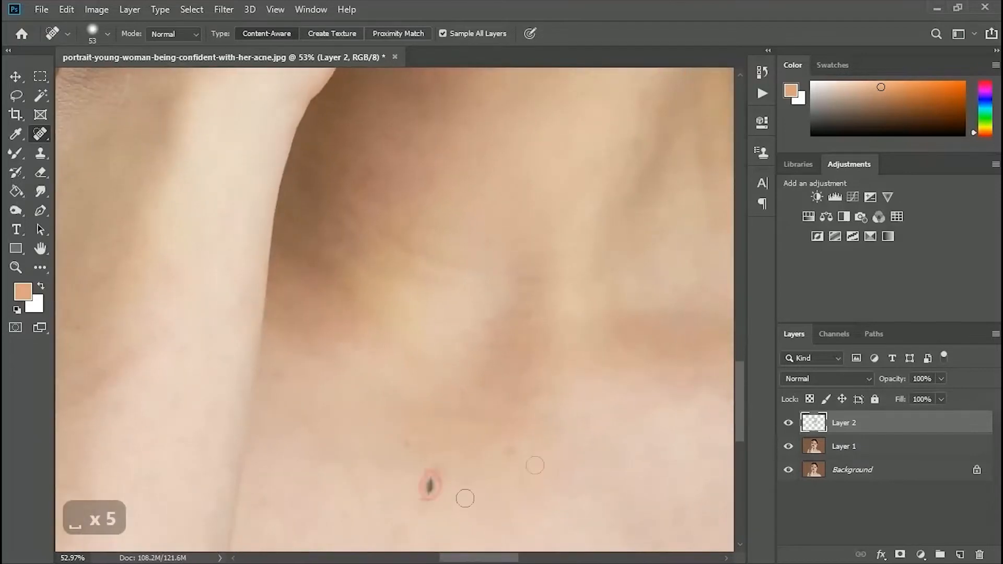
{"action": "left_click", "coordinate": [407, 497]}
Step: Heal the crease, moles and red marks on the uncovered shoulder and upper arm beside the ear side
{"action": "left_click_drag", "start_coordinate": [407, 498], "coordinate": [613, 292]}
{"action": "left_click_drag", "start_coordinate": [699, 297], "coordinate": [405, 297]}
{"action": "left_click_drag", "start_coordinate": [501, 285], "coordinate": [461, 291]}
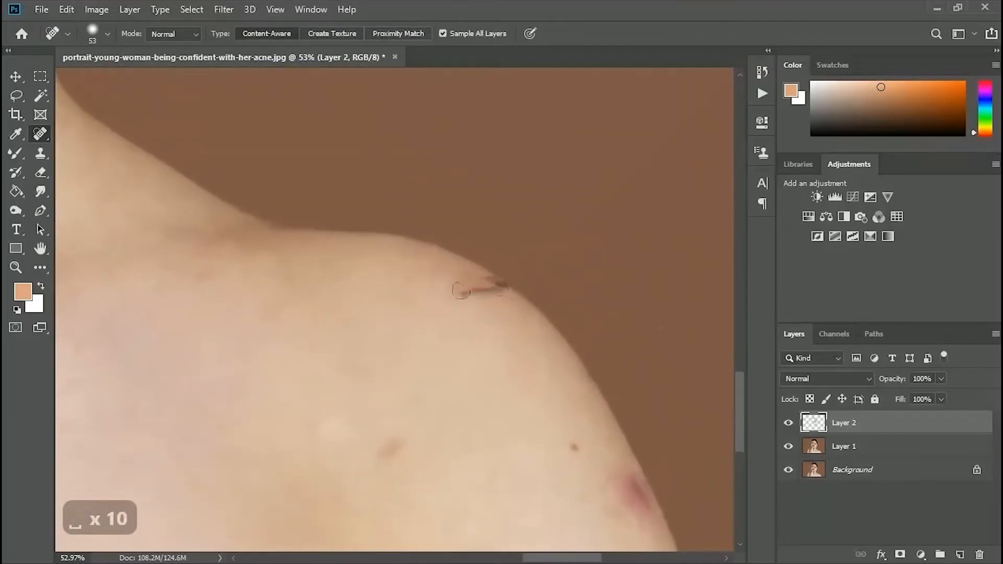
{"action": "left_click_drag", "start_coordinate": [518, 361], "coordinate": [509, 280]}
{"action": "left_click", "coordinate": [380, 367]}
{"action": "left_click", "coordinate": [564, 363]}
{"action": "left_click_drag", "start_coordinate": [627, 515], "coordinate": [432, 278]}
{"action": "left_click", "coordinate": [433, 278]}
{"action": "mouse_move", "coordinate": [351, 202]}
{"action": "left_mouse_down"}
{"action": "mouse_move", "coordinate": [297, 369]}
{"action": "mouse_move", "coordinate": [309, 369]}
{"action": "left_mouse_up"}
{"action": "mouse_move", "coordinate": [364, 324]}
{"action": "left_mouse_down"}
{"action": "mouse_move", "coordinate": [391, 393]}
{"action": "mouse_move", "coordinate": [375, 344]}
{"action": "left_mouse_up"}
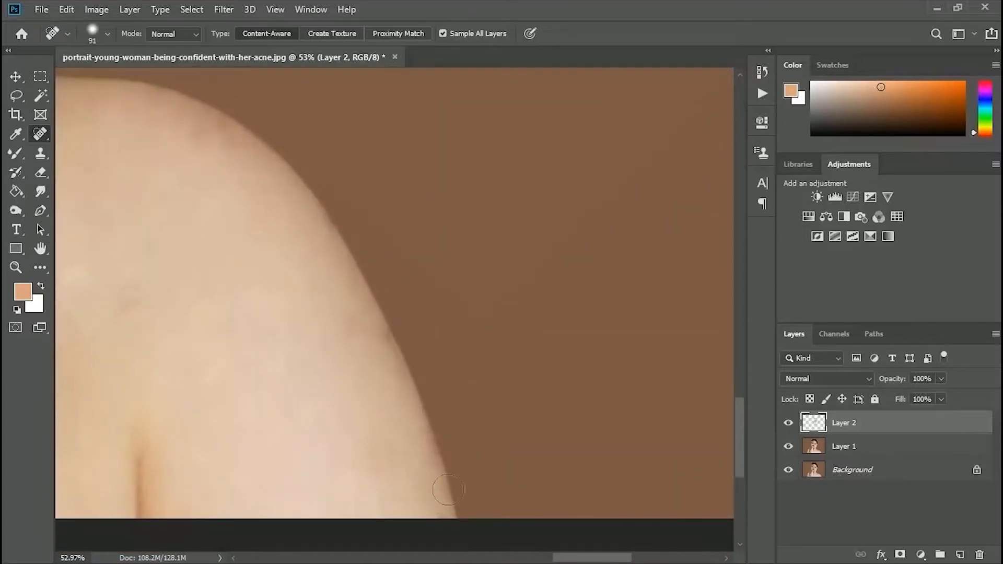
Step: Heal the remaining marks on the chest near the lower edge of the photo
{"action": "left_click_drag", "start_coordinate": [151, 418], "coordinate": [679, 452]}
{"action": "left_click", "coordinate": [508, 457]}
{"action": "left_click", "coordinate": [343, 529]}
{"action": "left_click_drag", "start_coordinate": [157, 376], "coordinate": [605, 303]}
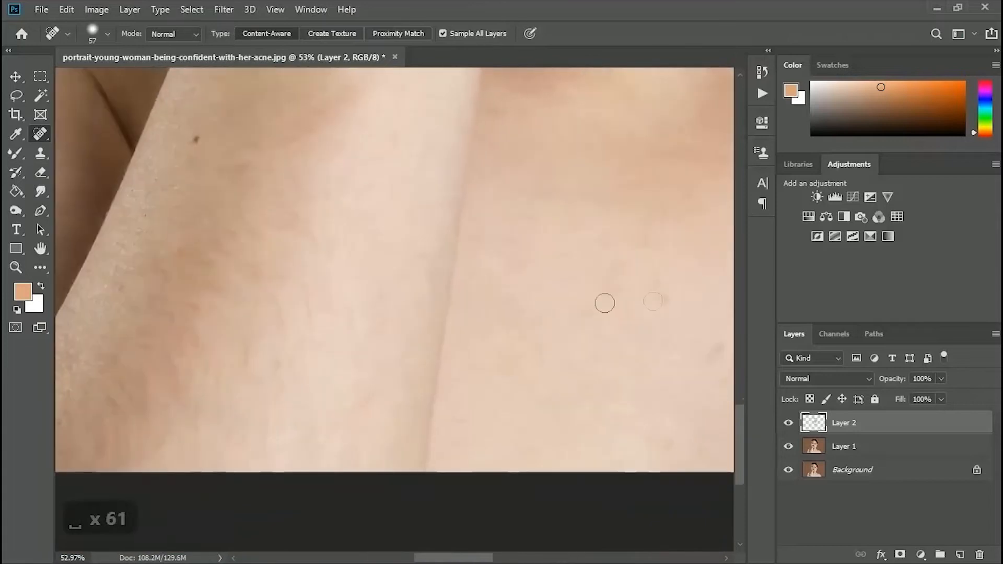
Step: Remove the spots and small marks on the raised forearm with the Spot Healing Brush
{"action": "left_click_drag", "start_coordinate": [219, 292], "coordinate": [607, 300]}
{"action": "left_click", "coordinate": [160, 334]}
{"action": "left_click_drag", "start_coordinate": [186, 318], "coordinate": [142, 408]}
{"action": "left_click", "coordinate": [142, 408]}
{"action": "left_click", "coordinate": [542, 235]}
{"action": "left_click_drag", "start_coordinate": [500, 307], "coordinate": [421, 397]}
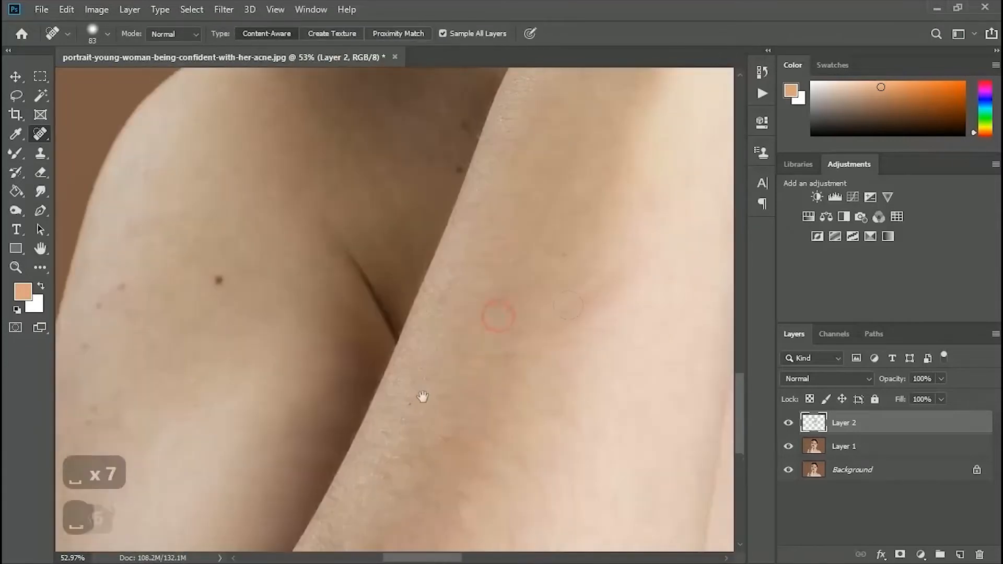
Step: Remove the mole and reddish spots on the shoulder and upper arm behind the raised forearm
{"action": "left_click", "coordinate": [218, 280]}
{"action": "left_click", "coordinate": [298, 421]}
{"action": "left_click_drag", "start_coordinate": [281, 345], "coordinate": [282, 455]}
{"action": "left_click_drag", "start_coordinate": [332, 398], "coordinate": [304, 413]}
{"action": "left_click", "coordinate": [343, 282]}
{"action": "left_click", "coordinate": [342, 419]}
Step: Compare the whole retouched face with the original by hiding and showing Layer 2
{"action": "left_click_drag", "start_coordinate": [533, 168], "coordinate": [387, 288]}
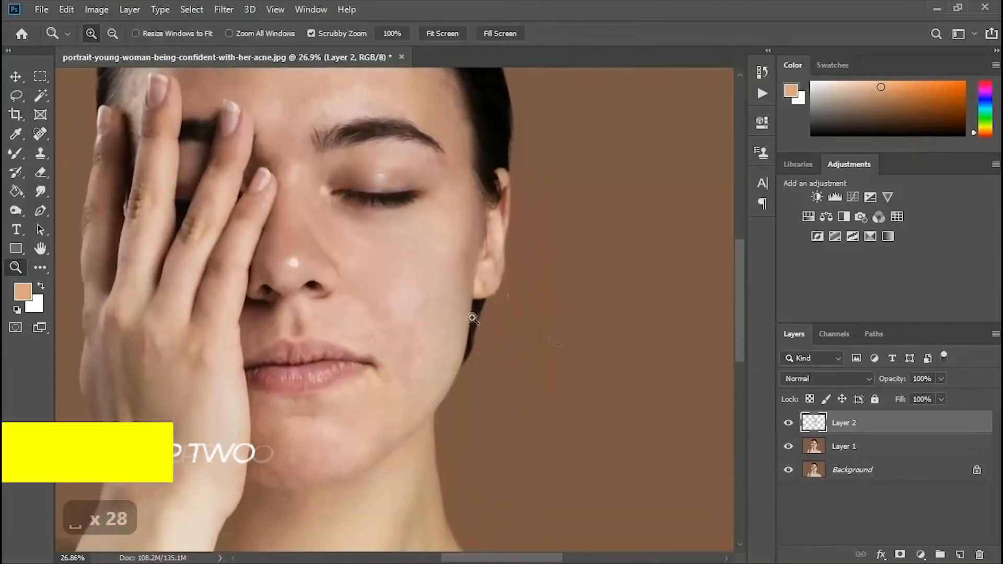
{"action": "left_click_drag", "start_coordinate": [412, 206], "coordinate": [499, 278]}
{"action": "left_click", "coordinate": [787, 423]}
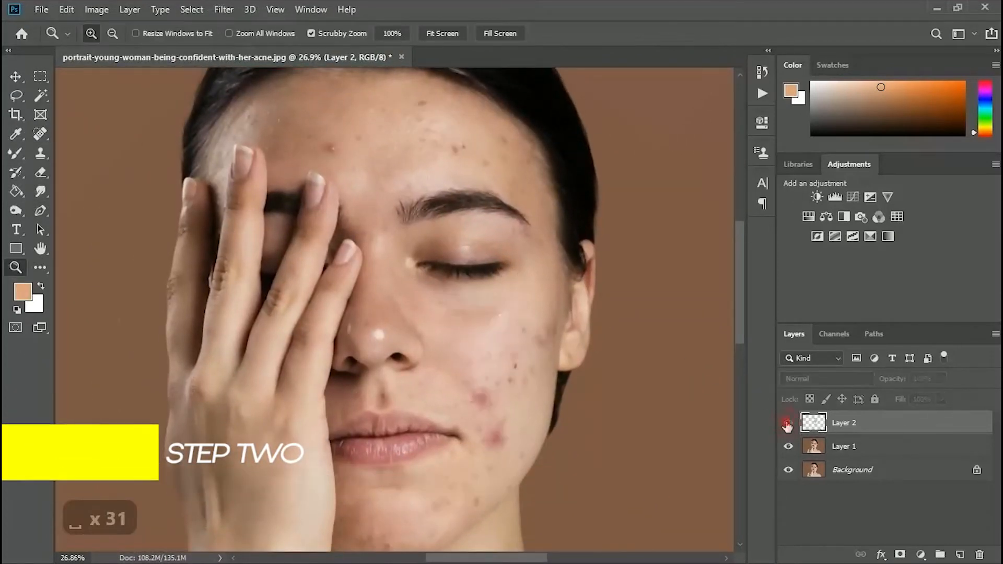
{"action": "left_click", "coordinate": [788, 423]}
Step: Merge Layer 2 and Layer 1 into a single retouched layer above the Background
{"action": "left_click", "coordinate": [877, 445], "text": "shift"}
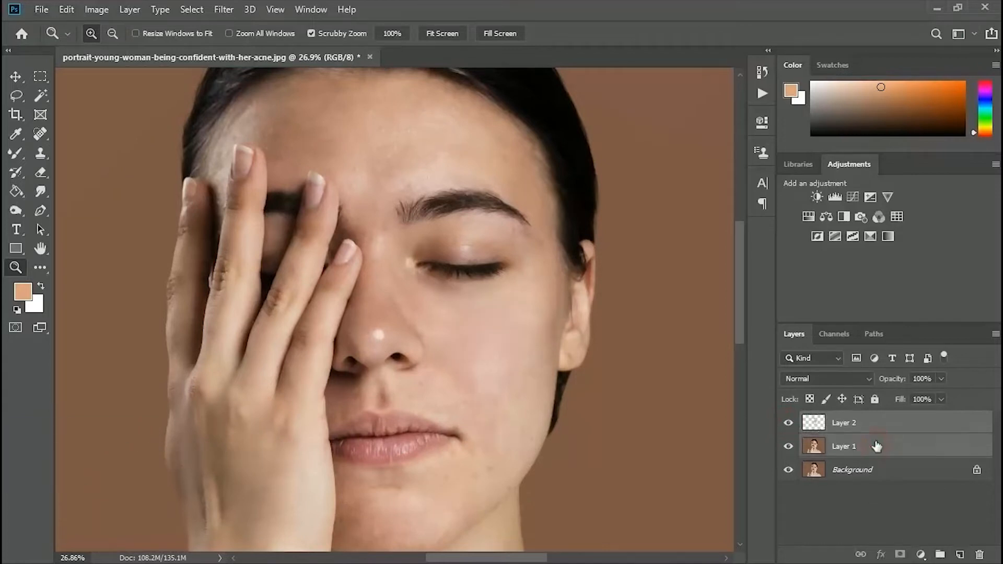
{"action": "right_click", "coordinate": [880, 445]}
{"action": "left_click", "coordinate": [719, 434]}
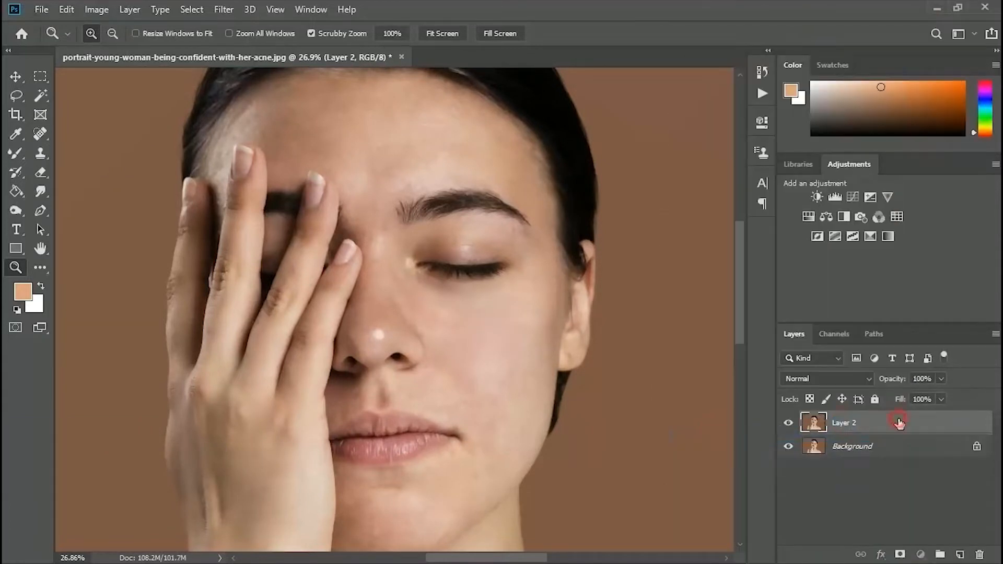
Step: Duplicate the merged layer and rename the lower one Blemishes
{"action": "key", "text": "ctrl+j"}
{"action": "double_click", "coordinate": [847, 448]}
{"action": "type", "text": "Bleimsih"}
{"action": "key", "text": "BackSpace"}
{"action": "key", "text": "BackSpace"}
{"action": "type", "text": "ishes"}
{"action": "key", "text": "ctrl+Left"}
{"action": "key", "text": "Right"}
{"action": "key", "text": "ctrl+Right"}
{"action": "key", "text": "Right"}
{"action": "key", "text": "Left"}
{"action": "key", "text": "Left"}
{"action": "key", "text": "Left"}
{"action": "key", "text": "Left"}
{"action": "key", "text": "BackSpace"}
{"action": "key", "text": "BackSpace"}
{"action": "key", "text": "Left"}
{"action": "key", "text": "Left"}
{"action": "key", "text": "Right"}
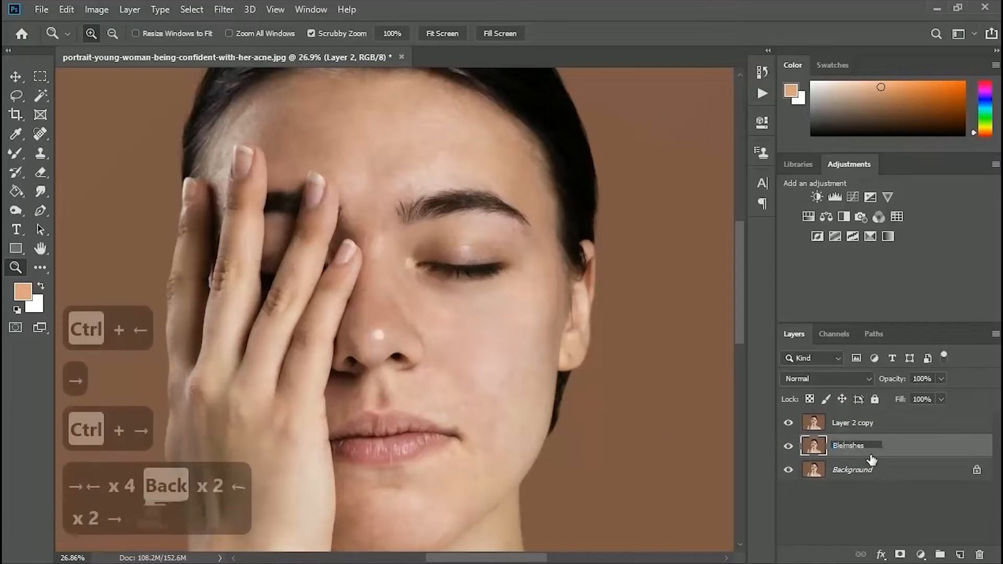
{"action": "key", "text": "BackSpace"}
{"action": "key", "text": "Right"}
{"action": "type", "text": "i"}
{"action": "key", "text": "Return"}
Step: Duplicate Layer 2 copy once more and place both copies in a new Pass Through group, Group 1
{"action": "left_click", "coordinate": [923, 428]}
{"action": "key", "text": "ctrl+j"}
{"action": "left_click", "coordinate": [888, 448], "text": "shift"}
{"action": "right_click", "coordinate": [888, 448]}
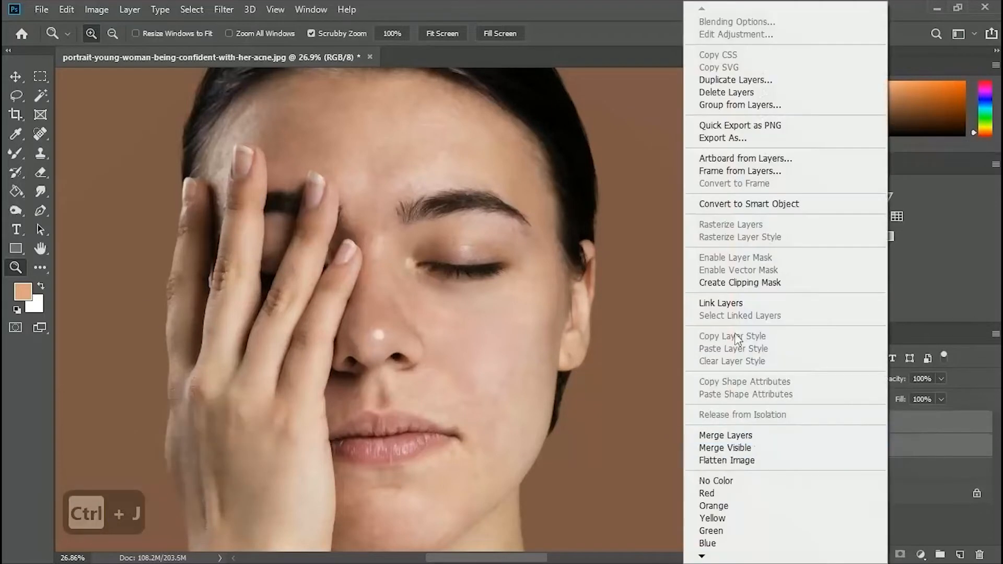
{"action": "left_click", "coordinate": [740, 104]}
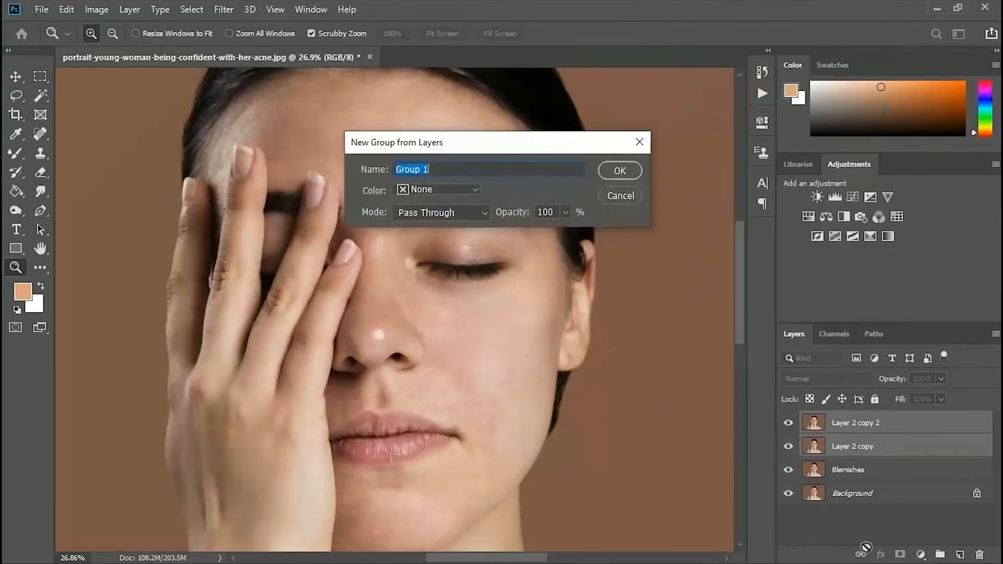
{"action": "key", "text": "Return"}
Step: Rename the upper layer in Group 1 texture and the lower one color
{"action": "left_click", "coordinate": [862, 441]}
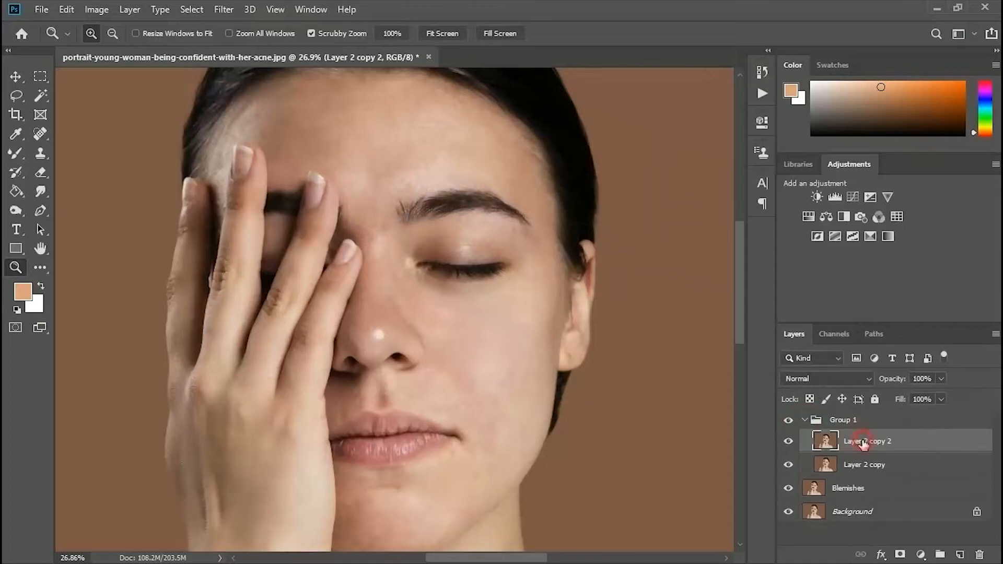
{"action": "type", "text": "exture"}
{"action": "key", "text": "Return"}
{"action": "double_click", "coordinate": [864, 464]}
{"action": "type", "text": "color"}
{"action": "key", "text": "Return"}
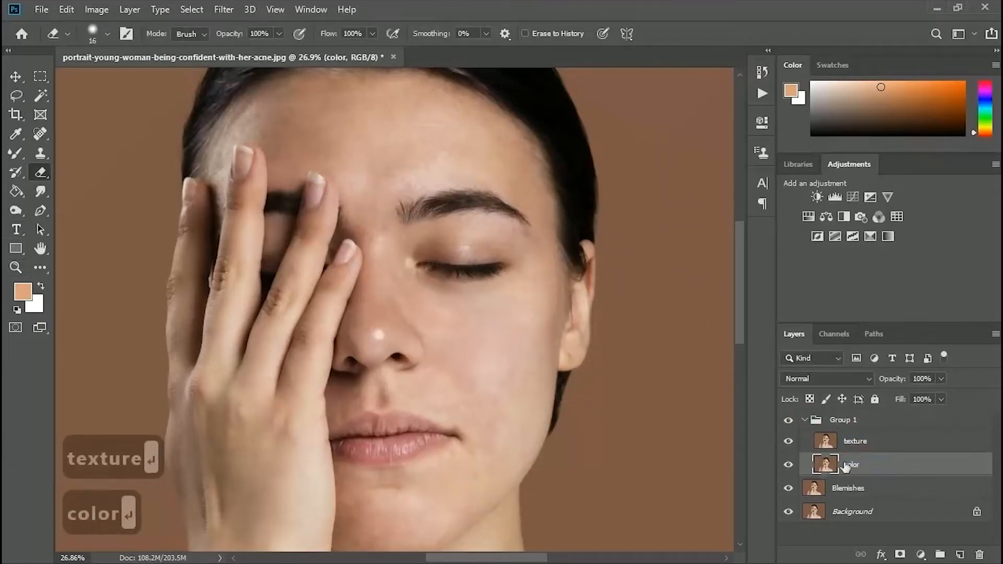
{"action": "left_click", "coordinate": [223, 10]}
{"action": "mouse_move", "coordinate": [290, 163]}
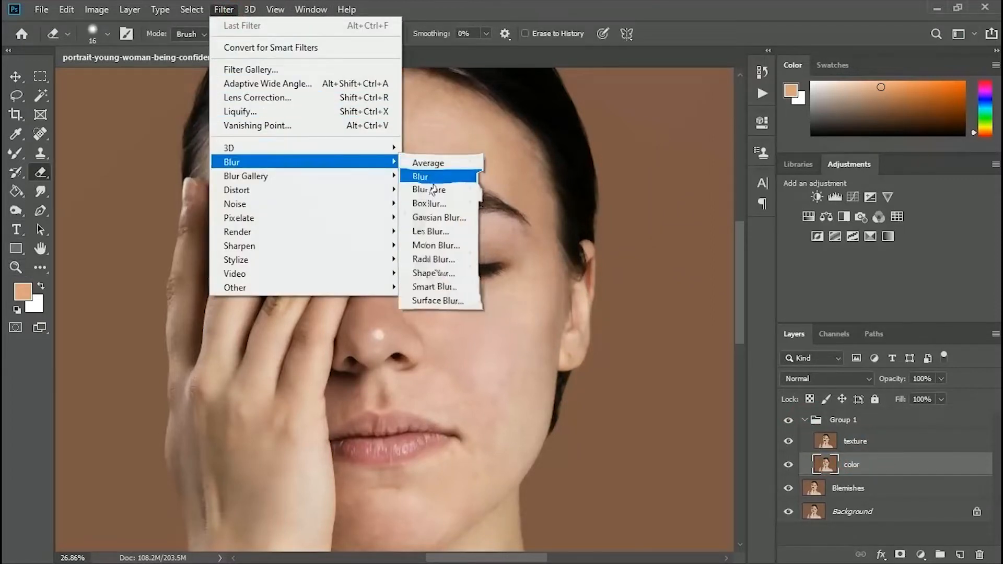
{"action": "key", "text": "Escape"}
{"action": "key", "text": "Escape"}
Step: Open the Gaussian Blur filter for the color layer and reduce its radius to 0.1 pixels
{"action": "key", "text": "z"}
{"action": "left_click_drag", "start_coordinate": [406, 192], "coordinate": [464, 246]}
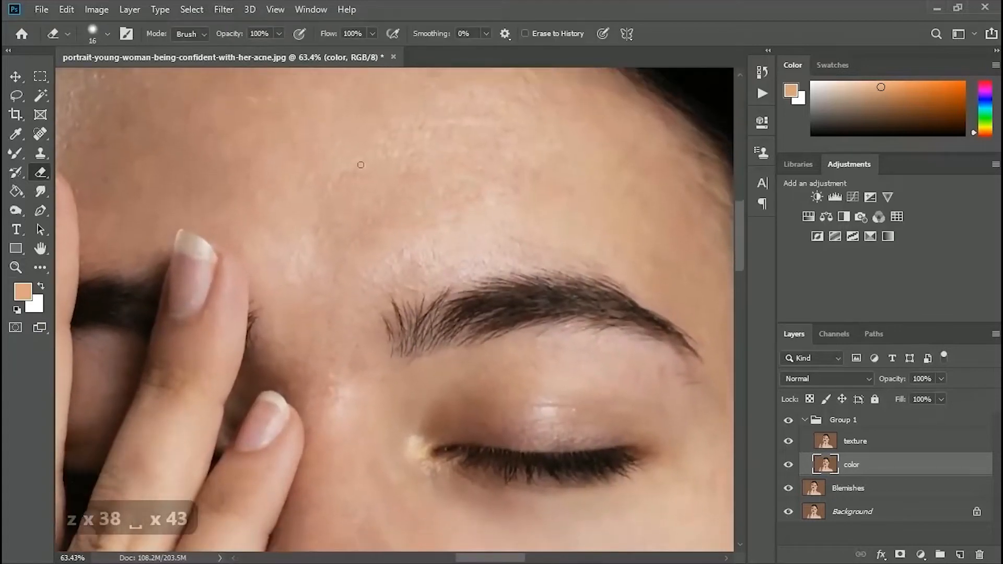
{"action": "left_click", "coordinate": [223, 10]}
{"action": "mouse_move", "coordinate": [247, 164]}
{"action": "left_click", "coordinate": [439, 218]}
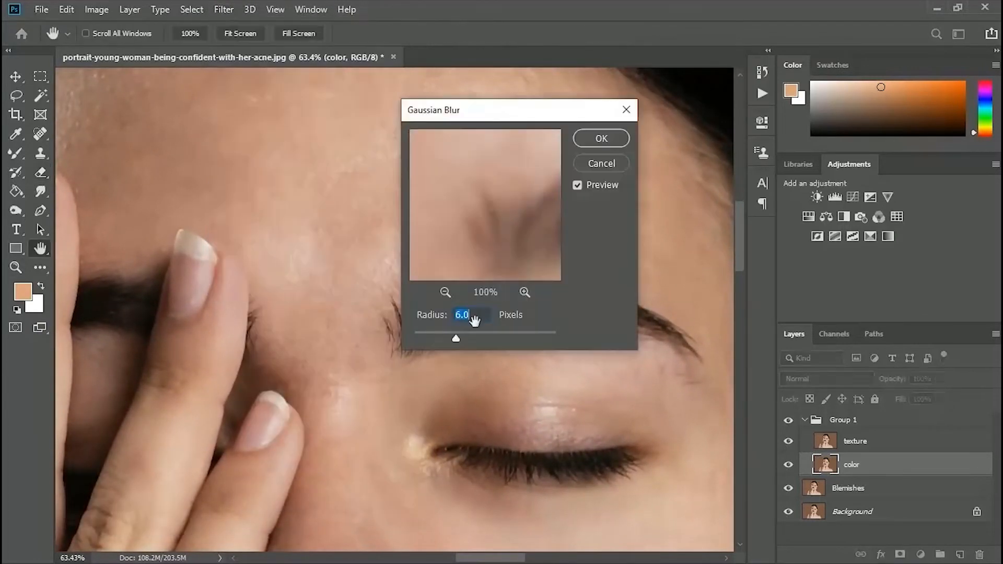
{"action": "left_click_drag", "start_coordinate": [428, 339], "coordinate": [410, 340]}
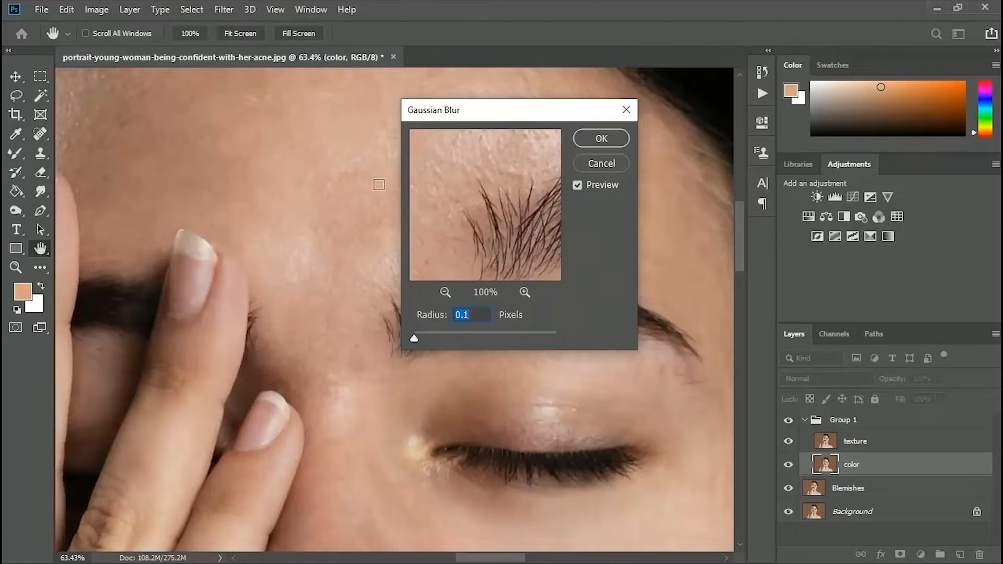
Step: Try a blur radius of 2.9 pixels and inspect its effect on several forehead areas in the preview
{"action": "left_click_drag", "start_coordinate": [459, 110], "coordinate": [636, 188]}
{"action": "left_click", "coordinate": [416, 160]}
{"action": "left_click", "coordinate": [430, 277]}
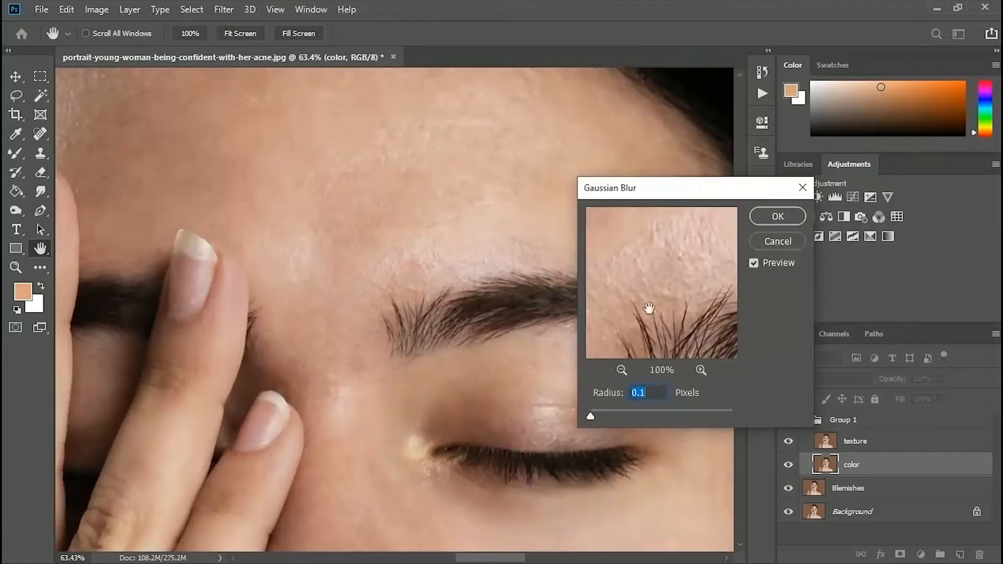
{"action": "left_click_drag", "start_coordinate": [591, 418], "coordinate": [609, 417]}
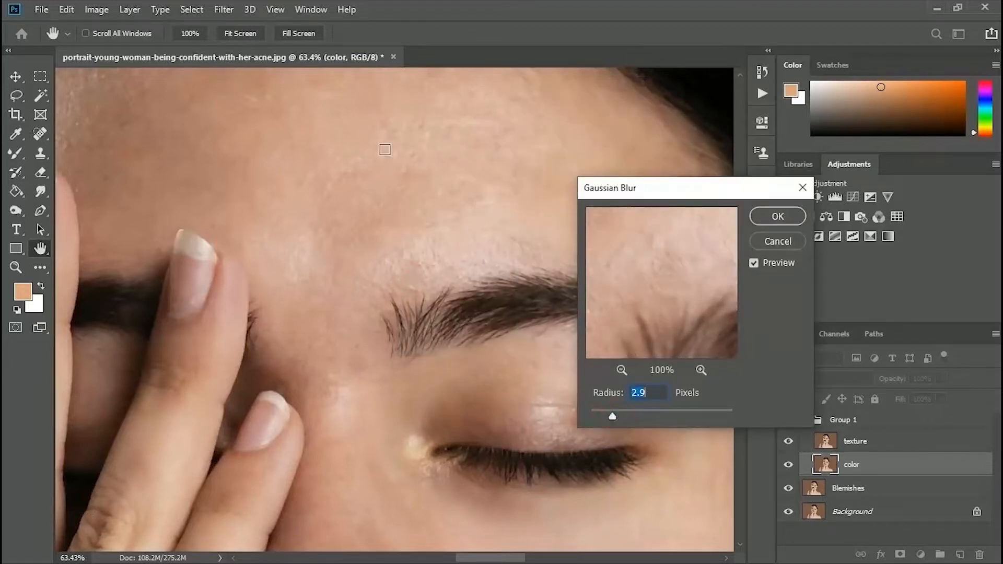
{"action": "left_click", "coordinate": [405, 152]}
{"action": "left_click", "coordinate": [349, 233]}
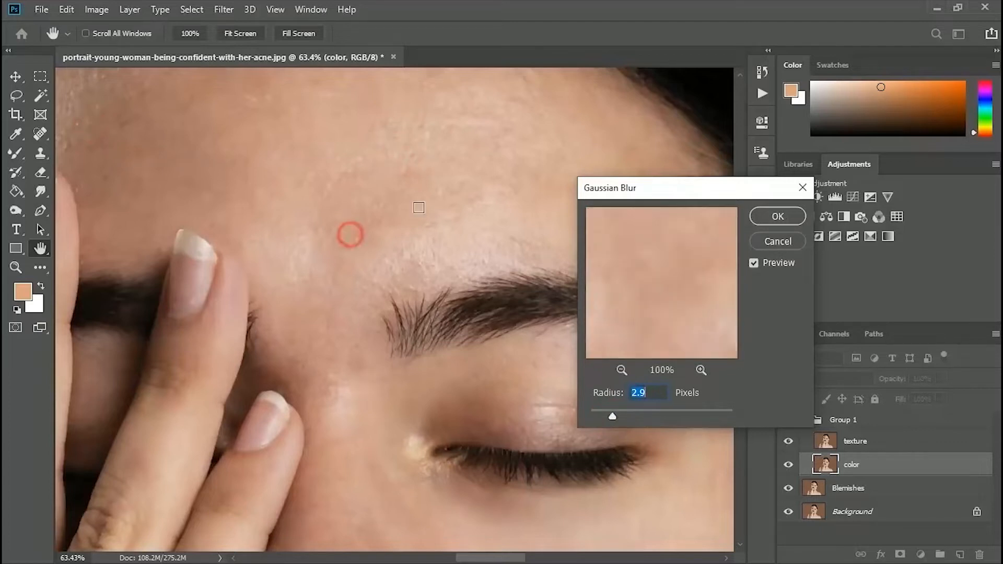
{"action": "left_click", "coordinate": [495, 127]}
Step: Try blur radii of 3.2 and 1.9 pixels for the color layer and compare the preview at 25% and 100%
{"action": "left_click", "coordinate": [621, 370]}
{"action": "left_click", "coordinate": [621, 371]}
{"action": "left_click", "coordinate": [621, 370]}
{"action": "left_click", "coordinate": [621, 371]}
{"action": "left_click_drag", "start_coordinate": [612, 417], "coordinate": [629, 418]}
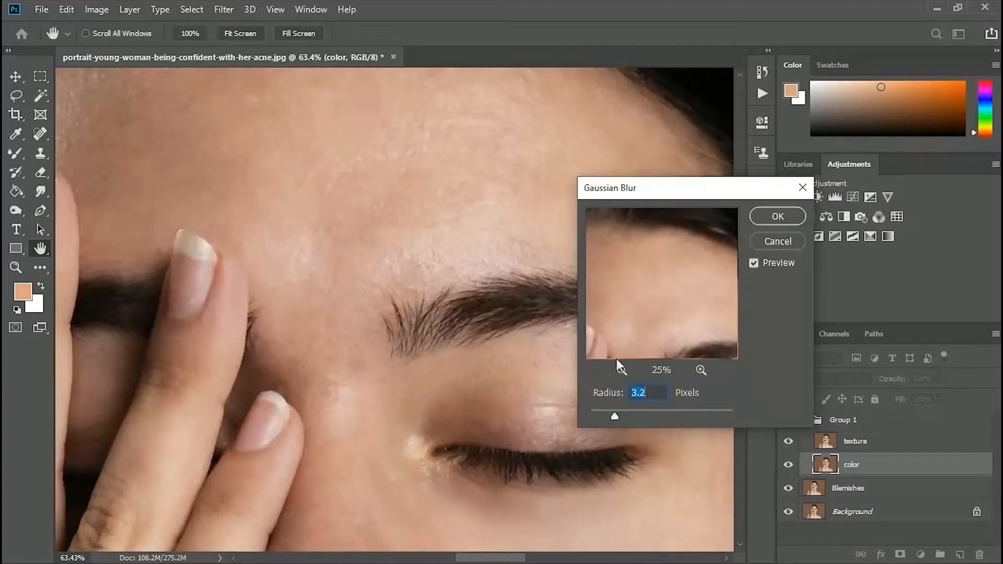
{"action": "left_click", "coordinate": [701, 370]}
{"action": "left_click", "coordinate": [700, 371]}
{"action": "left_click", "coordinate": [700, 371]}
{"action": "left_click", "coordinate": [700, 370]}
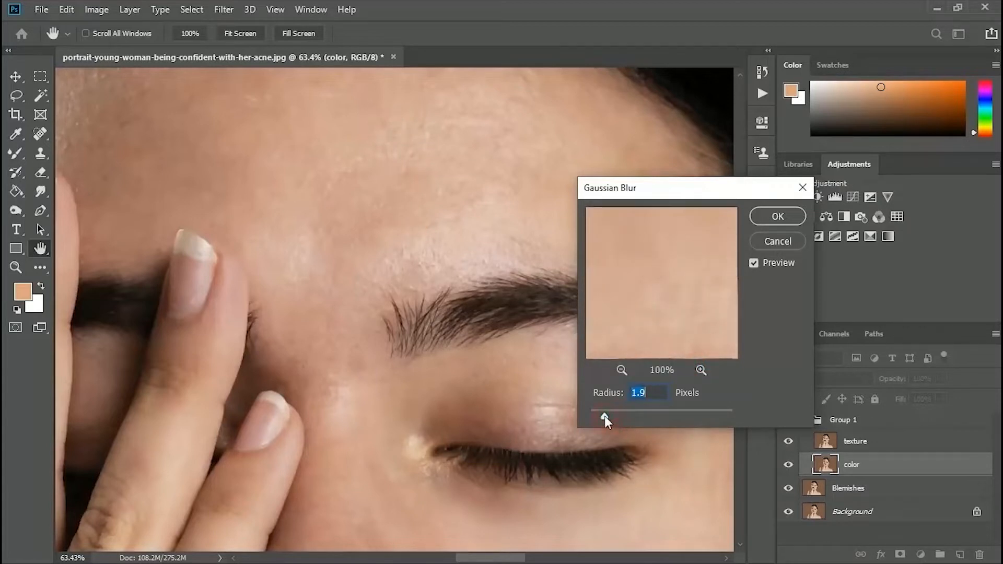
Step: Try blur radii of 3.4, 2.7 and 3.0 pixels on several forehead areas and cancel the Gaussian Blur
{"action": "left_click", "coordinate": [436, 261]}
{"action": "left_click", "coordinate": [434, 237]}
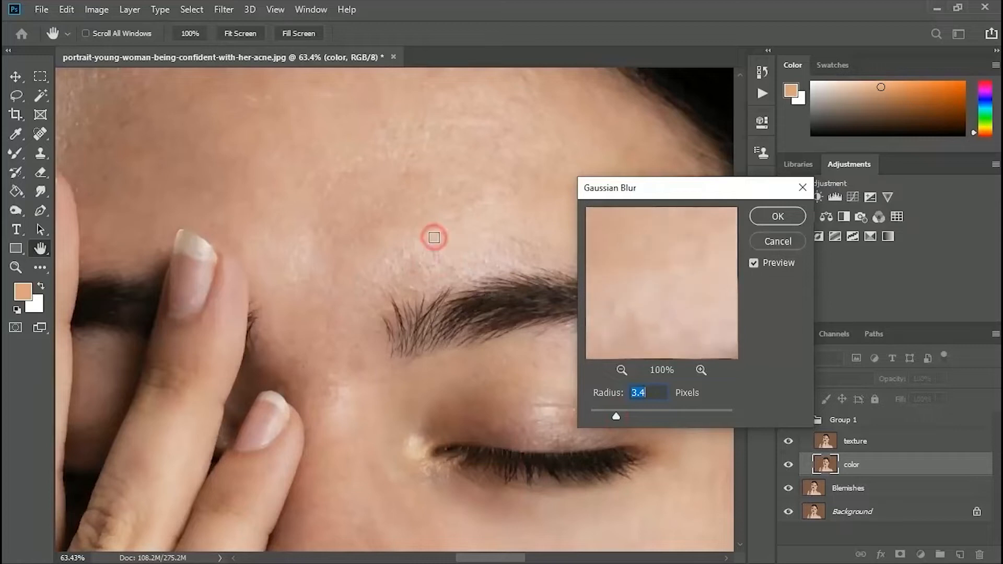
{"action": "left_click", "coordinate": [387, 241]}
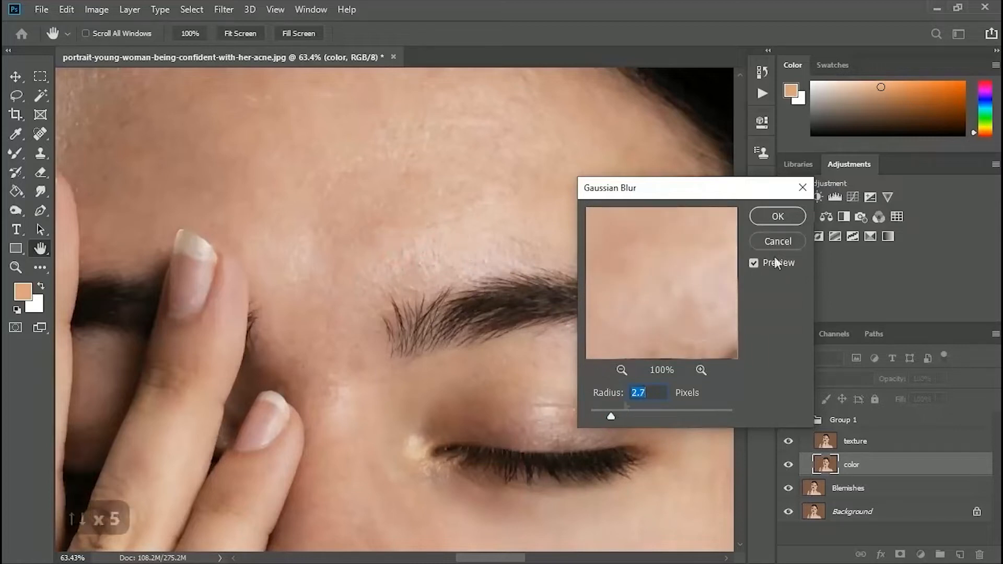
{"action": "left_click", "coordinate": [416, 253]}
{"action": "left_click", "coordinate": [397, 143]}
{"action": "left_click", "coordinate": [440, 242]}
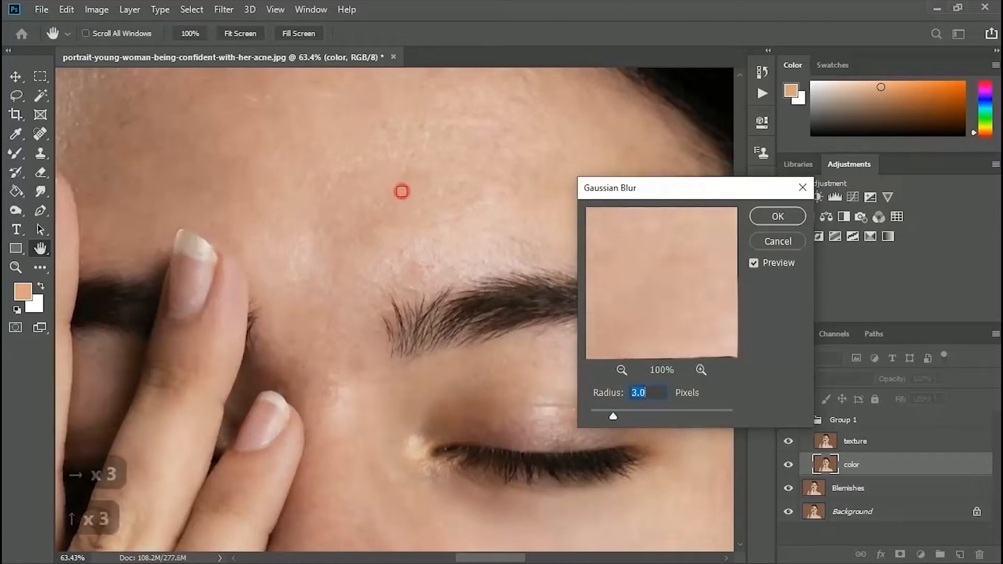
{"action": "left_click", "coordinate": [621, 370]}
{"action": "left_click", "coordinate": [621, 370]}
{"action": "left_click", "coordinate": [802, 187]}
{"action": "key", "text": "e"}
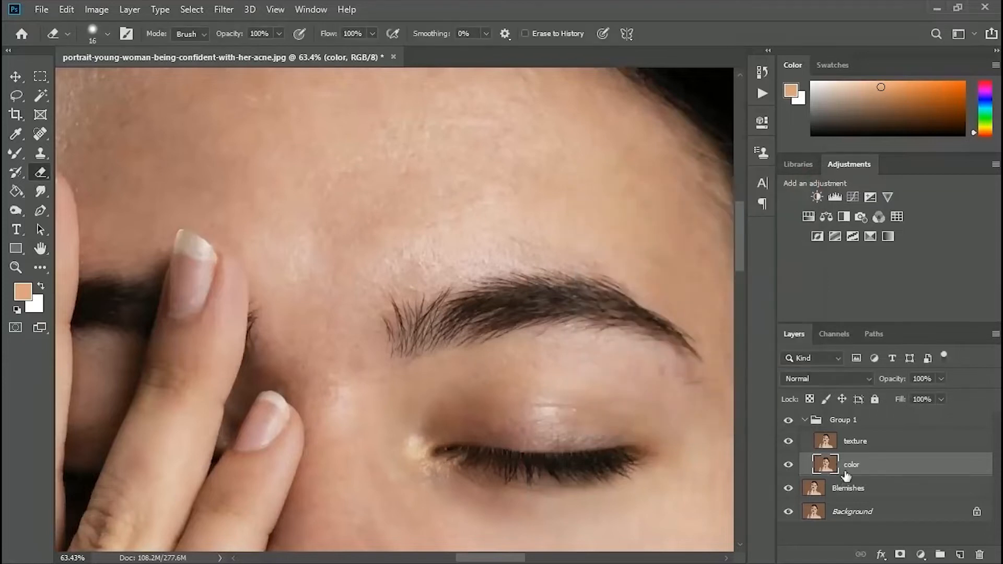
Step: Convert the color layer to a Smart Object
{"action": "right_click", "coordinate": [826, 464]}
{"action": "left_click", "coordinate": [772, 424]}
{"action": "right_click", "coordinate": [881, 466]}
{"action": "left_click", "coordinate": [739, 204]}
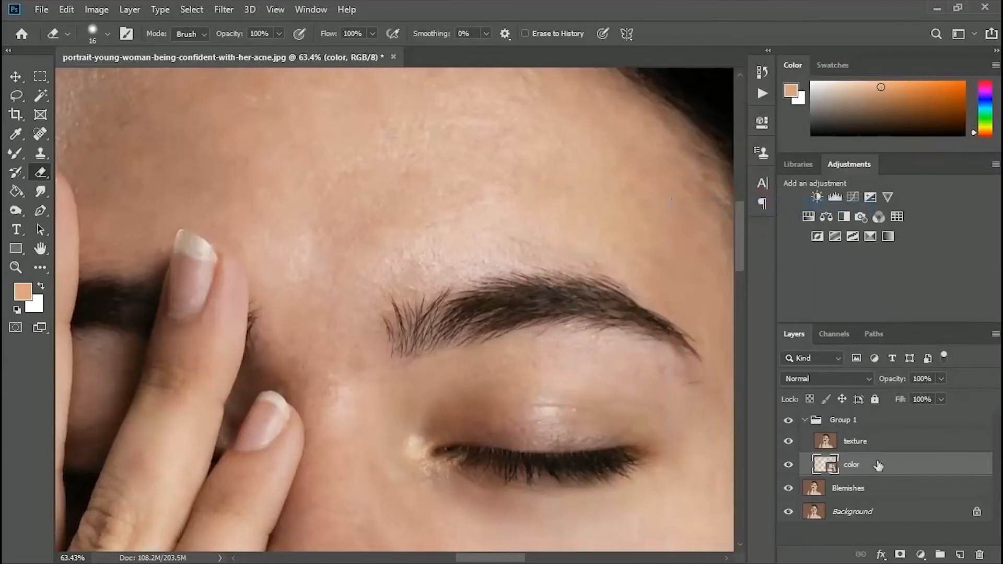
Step: Apply a Gaussian Blur smart filter with a 3-pixel radius to the color layer
{"action": "left_click", "coordinate": [224, 9]}
{"action": "mouse_move", "coordinate": [258, 157]}
{"action": "left_click", "coordinate": [481, 215]}
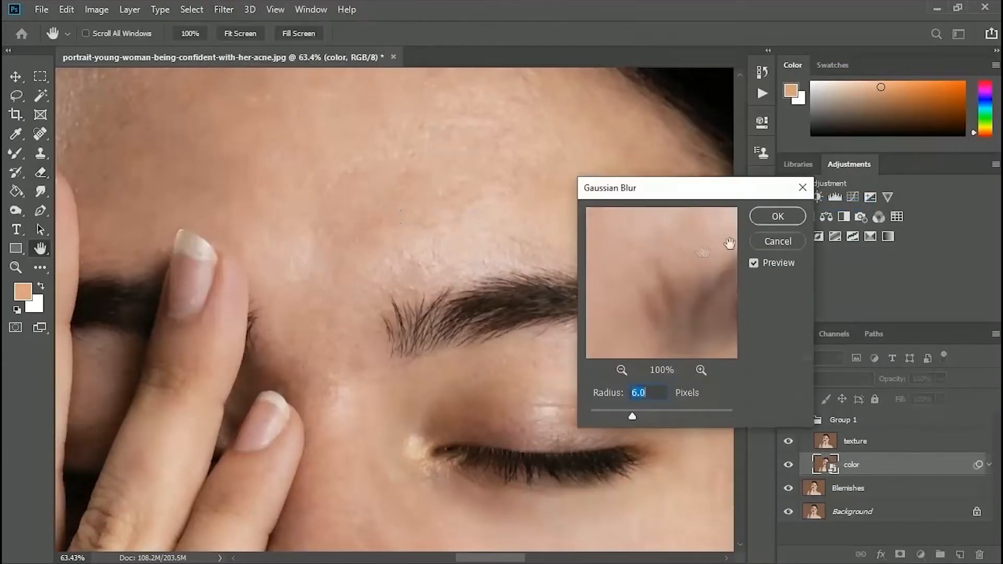
{"action": "type", "text": "3"}
{"action": "key", "text": "Return"}
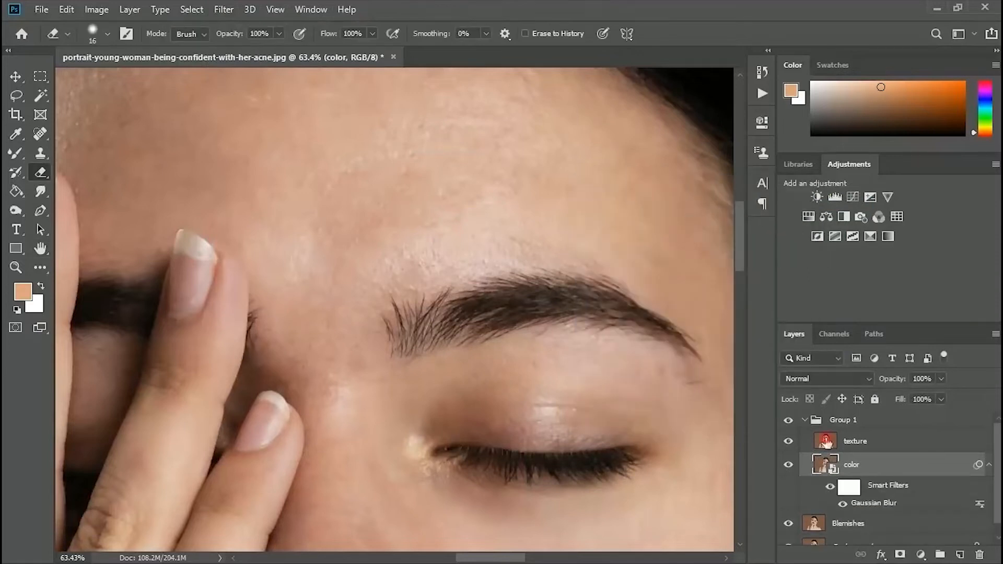
Step: Convert the texture layer to a Smart Object
{"action": "left_click", "coordinate": [825, 440]}
{"action": "right_click", "coordinate": [819, 440]}
{"action": "left_click", "coordinate": [871, 481]}
{"action": "right_click", "coordinate": [894, 438]}
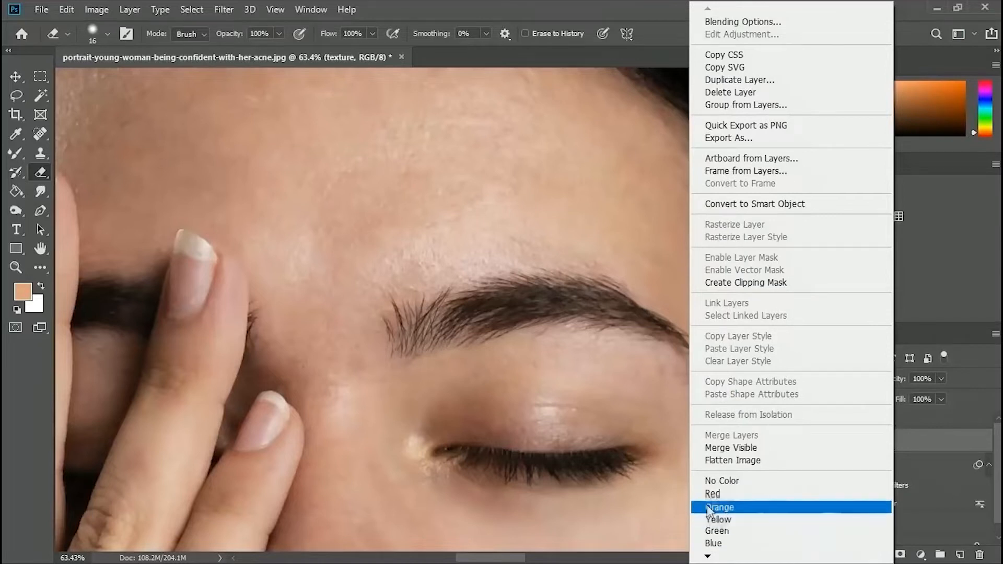
{"action": "left_click", "coordinate": [773, 205]}
{"action": "right_click", "coordinate": [899, 433]}
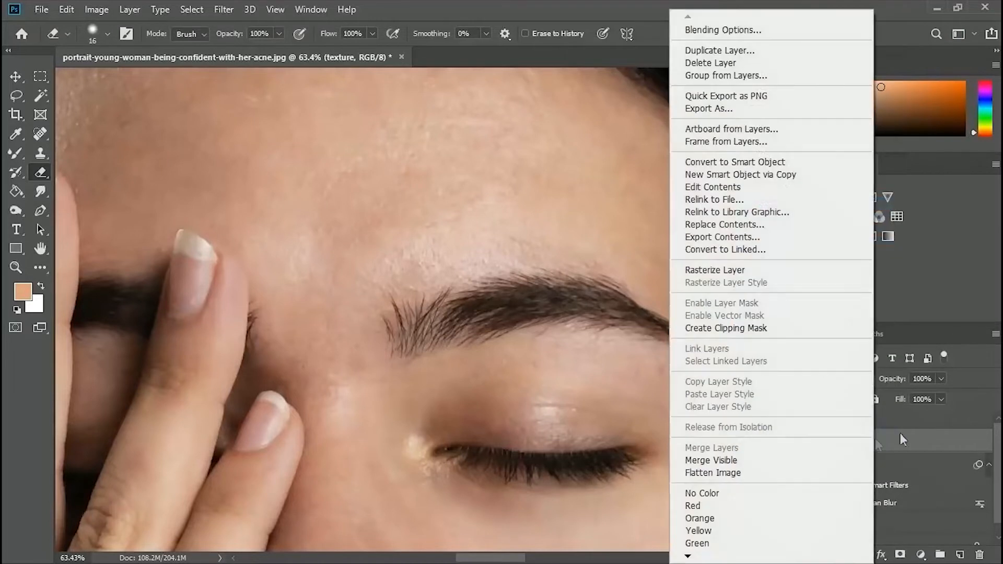
{"action": "left_click", "coordinate": [908, 440]}
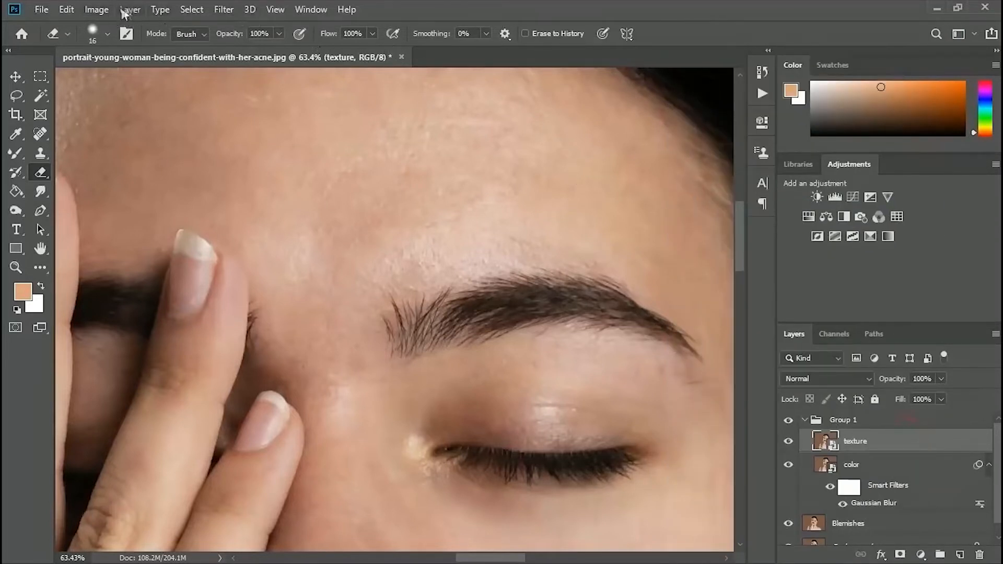
Step: Rasterize the texture layer back to a regular pixel layer
{"action": "left_click", "coordinate": [98, 9]}
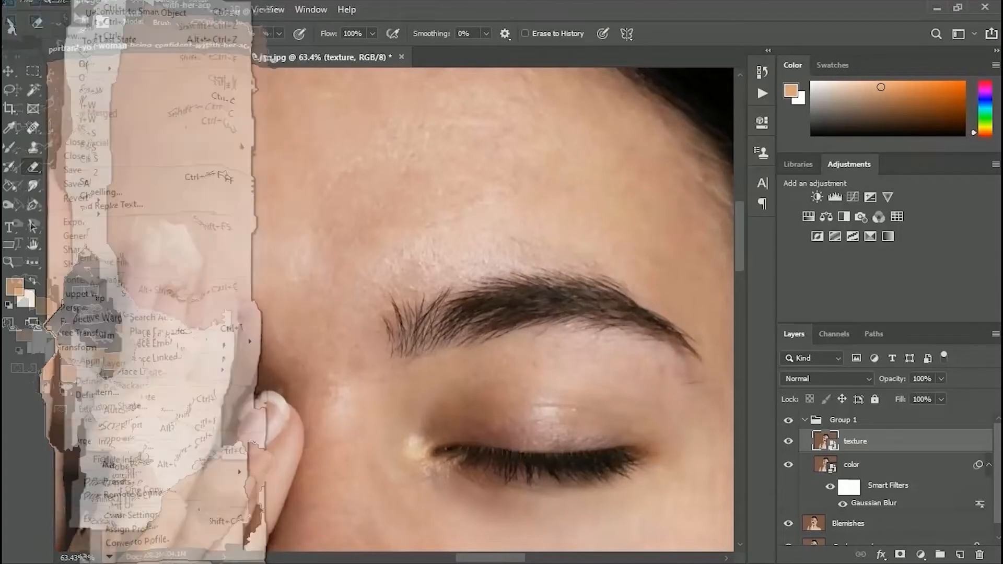
{"action": "left_click", "coordinate": [67, 9]}
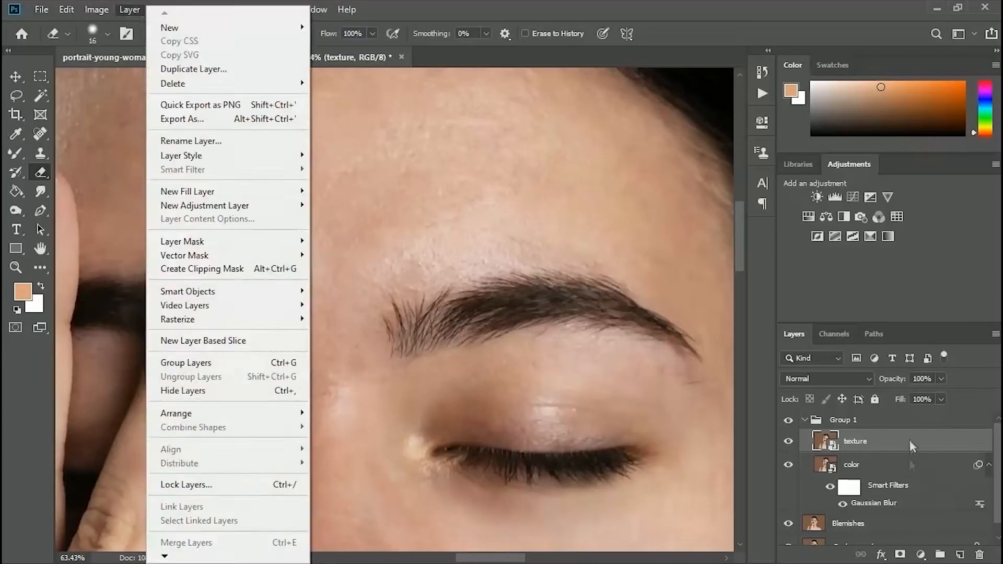
{"action": "right_click", "coordinate": [911, 446]}
{"action": "left_click", "coordinate": [742, 282]}
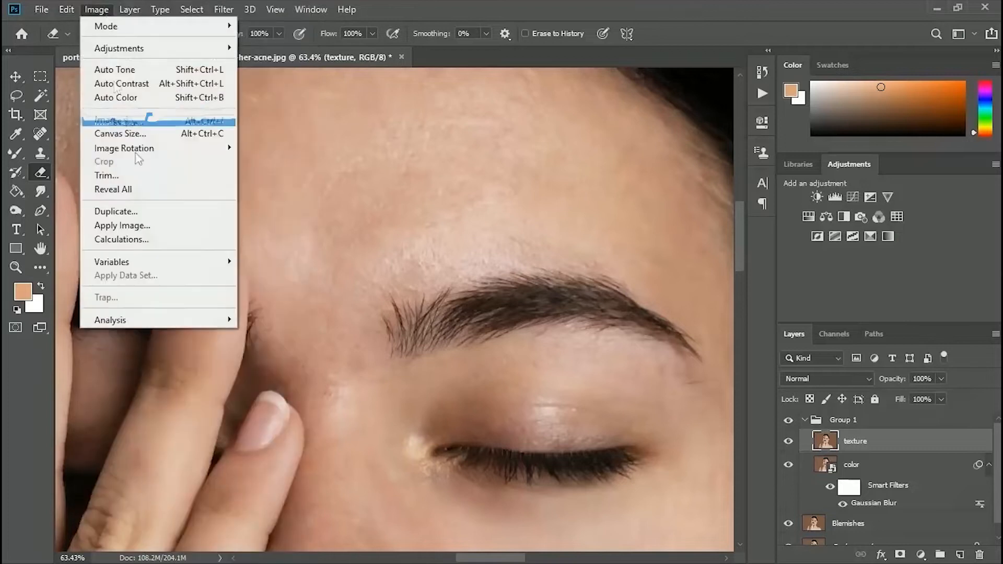
Step: Use Apply Image on the texture layer with the color layer as source, Subtract blending, 100% opacity, scale 2 and offset 128
{"action": "left_click", "coordinate": [124, 224]}
{"action": "left_click", "coordinate": [457, 131]}
{"action": "left_click", "coordinate": [470, 139]}
{"action": "left_click", "coordinate": [438, 216]}
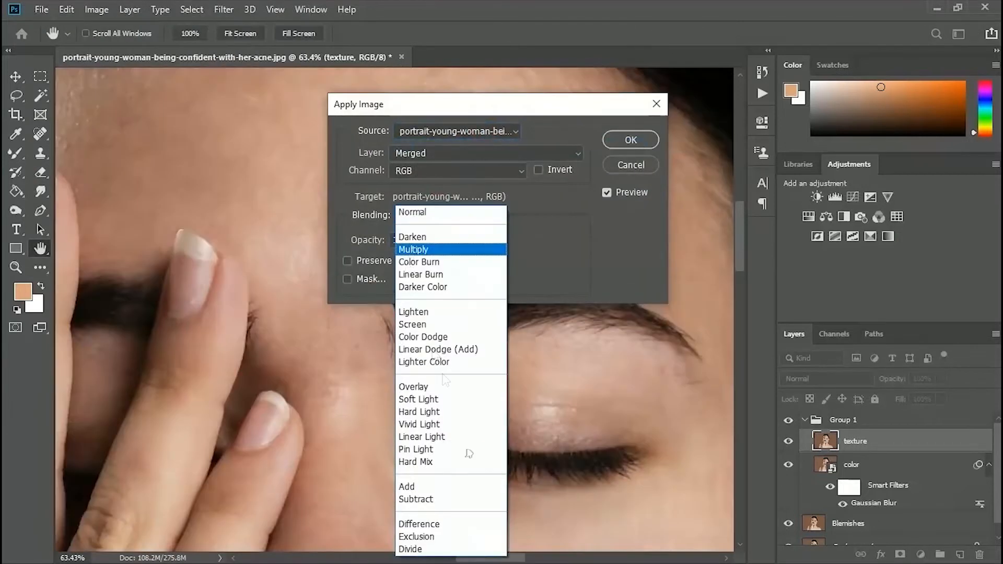
{"action": "left_click", "coordinate": [418, 497]}
{"action": "left_click", "coordinate": [444, 203]}
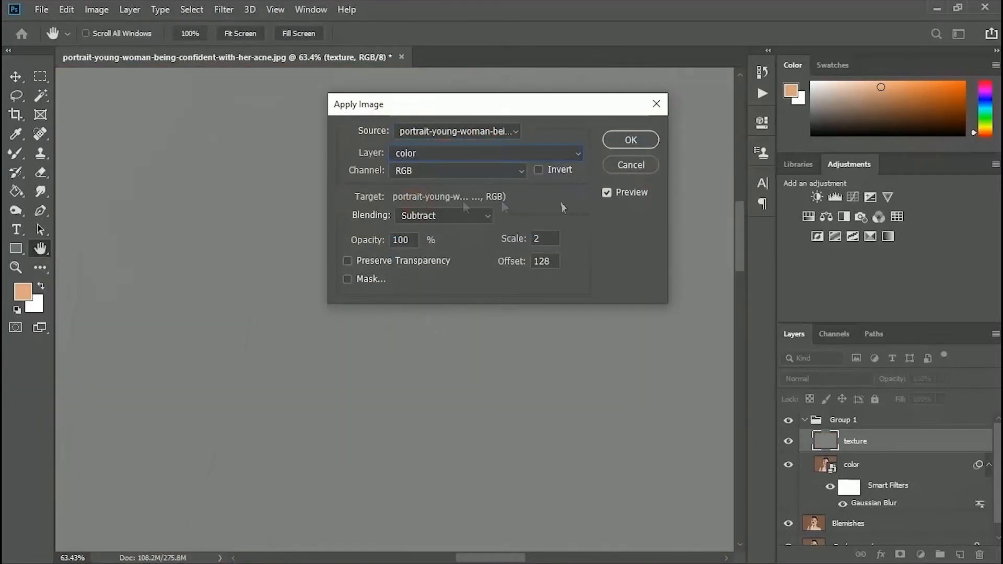
{"action": "left_click_drag", "start_coordinate": [515, 103], "coordinate": [133, 115]}
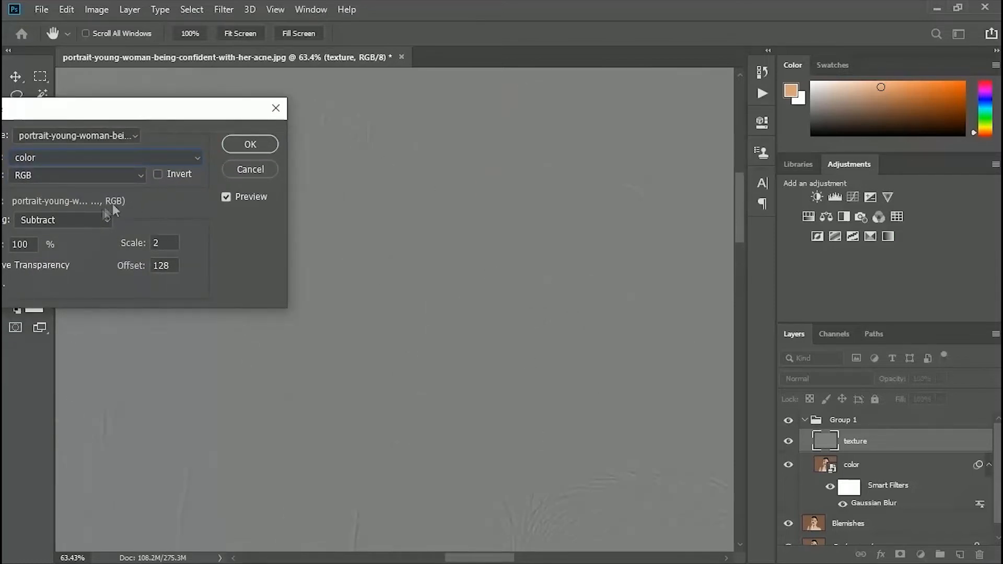
{"action": "left_click_drag", "start_coordinate": [80, 119], "coordinate": [154, 67]}
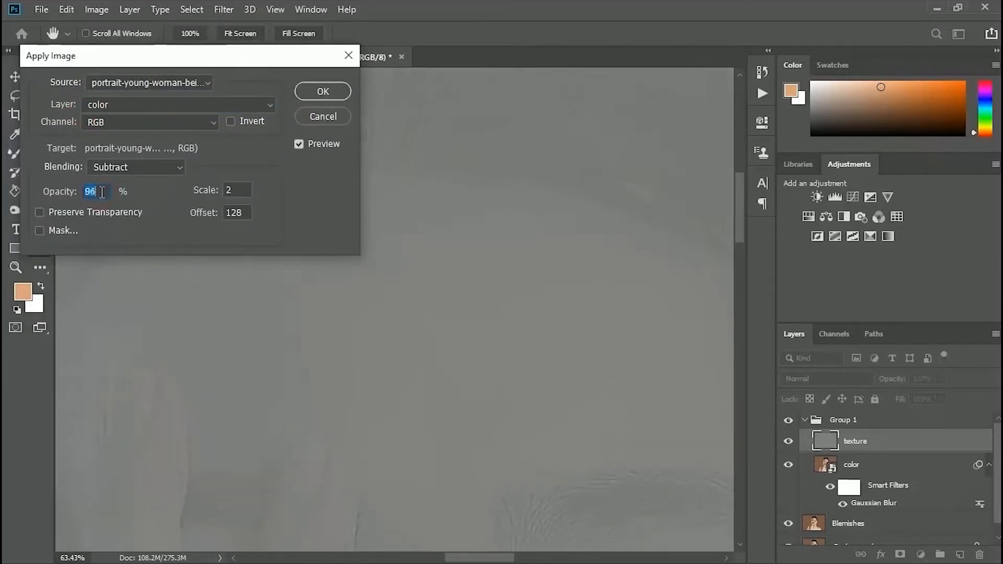
{"action": "scroll", "coordinate": [102, 191], "scroll_direction": "up", "scroll_amount": 4}
{"action": "left_click", "coordinate": [319, 91]}
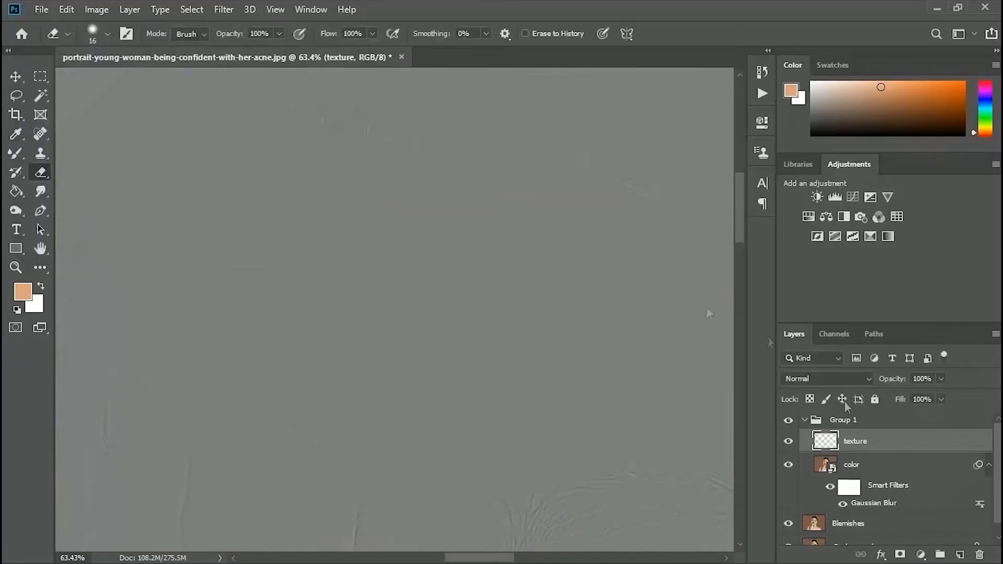
Step: Set the texture layer's blend mode to Linear Light and add a new empty layer between texture and color
{"action": "left_click", "coordinate": [826, 377]}
{"action": "left_click", "coordinate": [812, 419]}
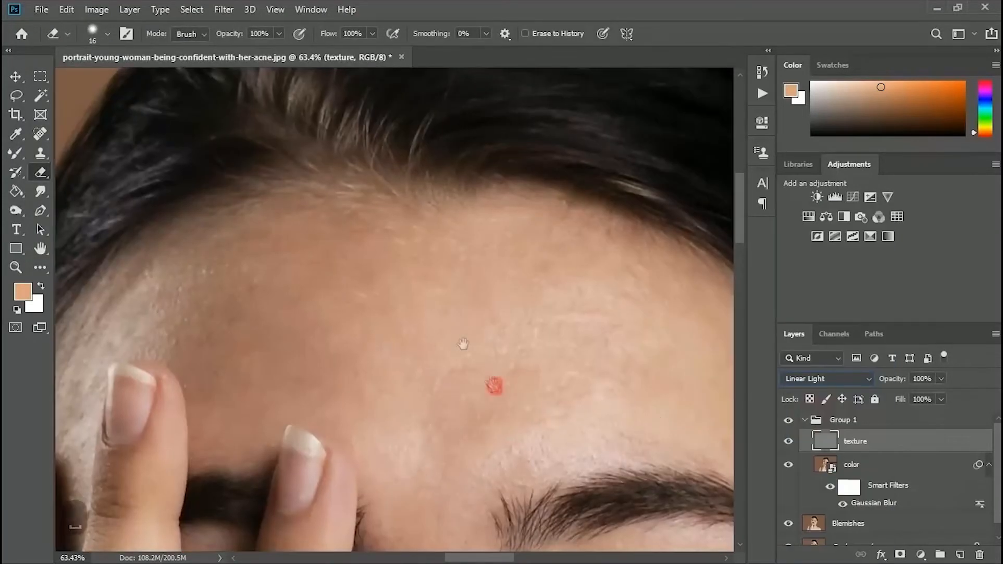
{"action": "left_click_drag", "start_coordinate": [495, 387], "coordinate": [362, 324]}
{"action": "left_click", "coordinate": [959, 555]}
{"action": "left_click_drag", "start_coordinate": [877, 442], "coordinate": [875, 474]}
Step: Set up the Mixer Brush with a light skin tone sampled from the forehead and a flow of 5%
{"action": "right_click", "coordinate": [15, 153]}
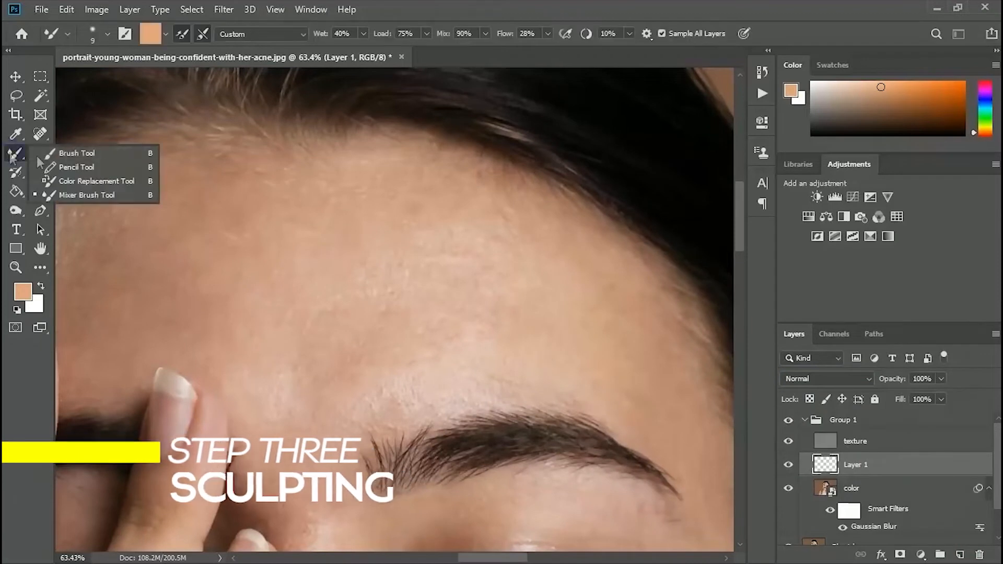
{"action": "left_click", "coordinate": [92, 195]}
{"action": "key", "text": "i"}
{"action": "key", "text": "alt+i"}
{"action": "key", "text": "Escape"}
{"action": "left_click", "coordinate": [446, 350]}
{"action": "key", "text": "b"}
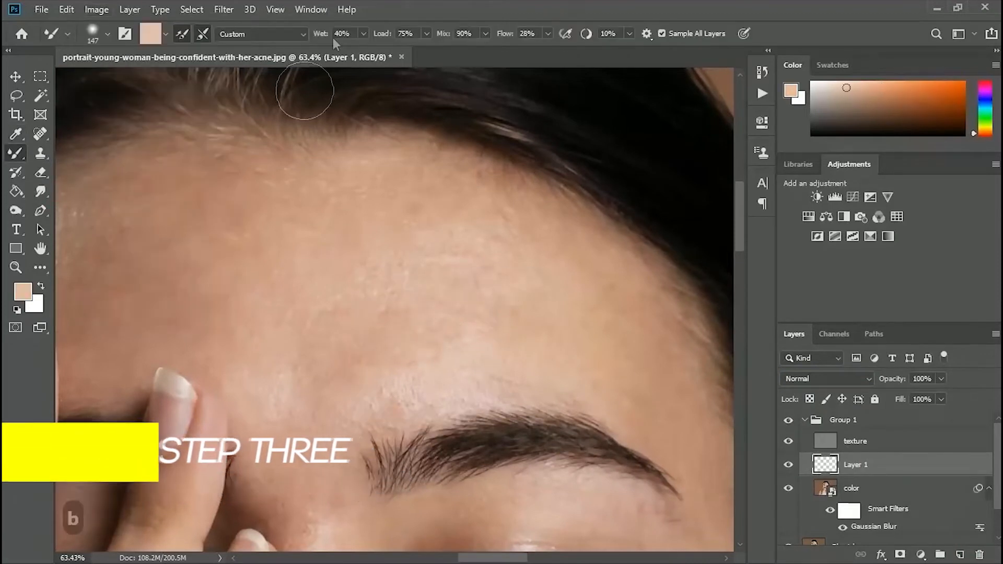
{"action": "left_click", "coordinate": [547, 34]}
{"action": "left_click_drag", "start_coordinate": [548, 51], "coordinate": [532, 52]}
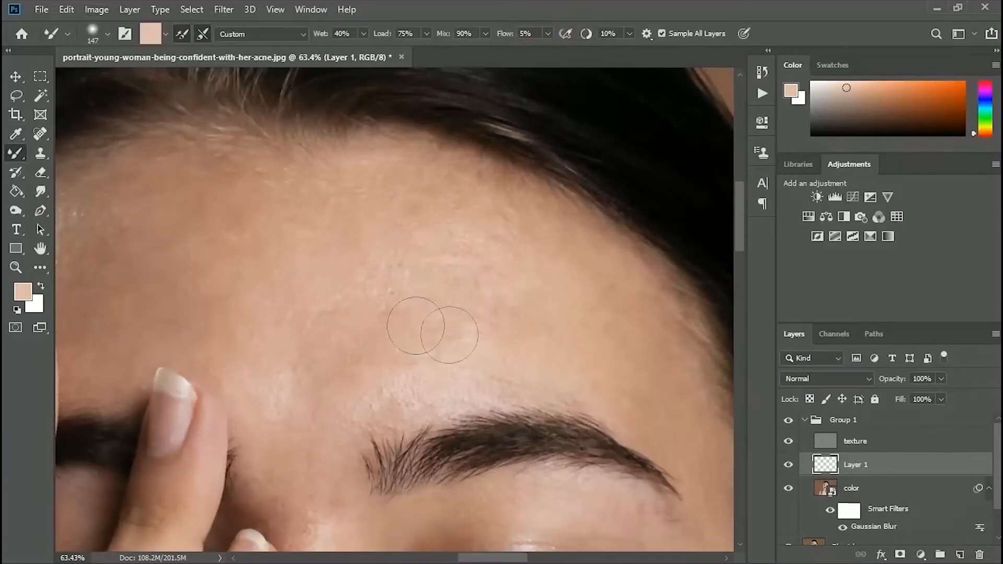
Step: Try a Mixer Brush stroke on the forehead, undo it, and turn off Sample All Layers with Layer 1 selected
{"action": "left_click", "coordinate": [107, 34]}
{"action": "mouse_move", "coordinate": [466, 219]}
{"action": "left_mouse_down"}
{"action": "mouse_move", "coordinate": [257, 293]}
{"action": "mouse_move", "coordinate": [379, 303]}
{"action": "left_mouse_up"}
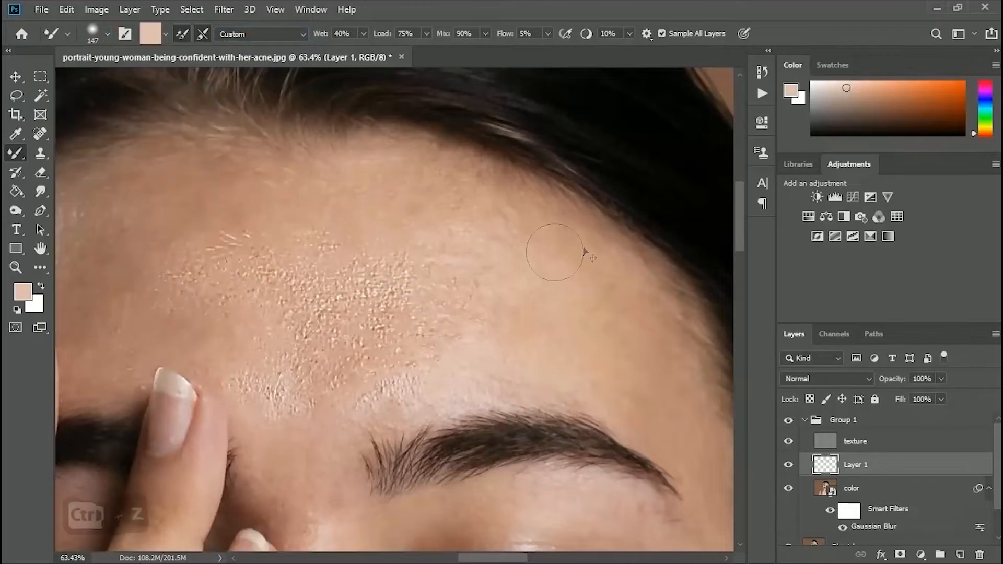
{"action": "key", "text": "ctrl+z"}
{"action": "left_click", "coordinate": [898, 448]}
{"action": "left_click", "coordinate": [862, 465]}
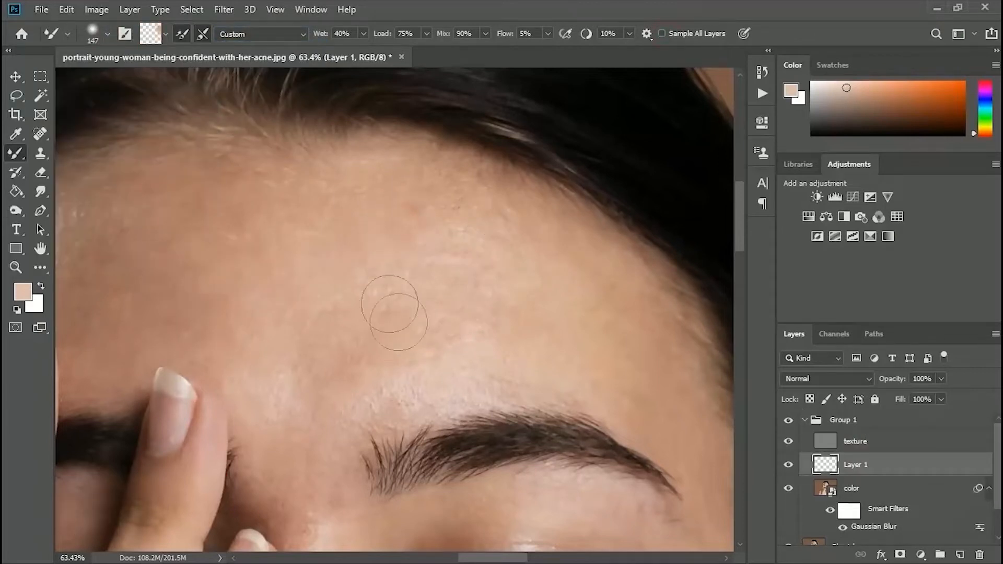
Step: Try blending the forehead on Layer 1, compare before and after, and undo the trial strokes
{"action": "left_click", "coordinate": [792, 469]}
{"action": "key", "text": "ctrl+z"}
{"action": "key", "text": "ctrl+z"}
{"action": "key", "text": "ctrl+z"}
{"action": "key", "text": "ctrl+z"}
{"action": "key", "text": "ctrl+z"}
{"action": "key", "text": "ctrl+shift+z"}
{"action": "key", "text": "ctrl+shift+z"}
{"action": "key", "text": "ctrl+z"}
{"action": "key", "text": "ctrl+z"}
{"action": "key", "text": "ctrl+z"}
{"action": "key", "text": "ctrl+z"}
{"action": "key", "text": "ctrl+z"}
{"action": "key", "text": "ctrl+shift+z"}
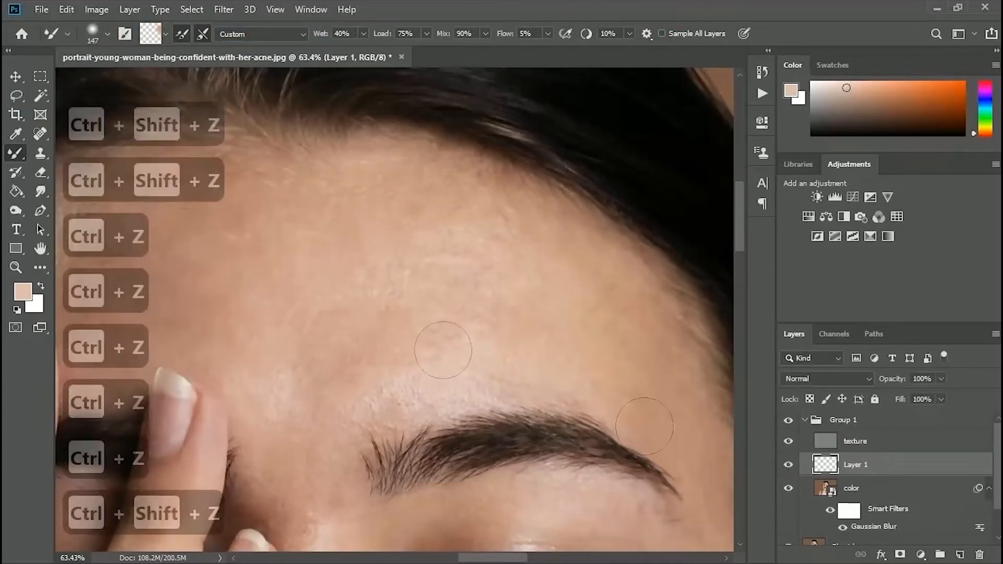
Step: Sample skin tones from the middle and upper forehead and blend those areas with the Mixer Brush on Layer 1
{"action": "key", "text": "i"}
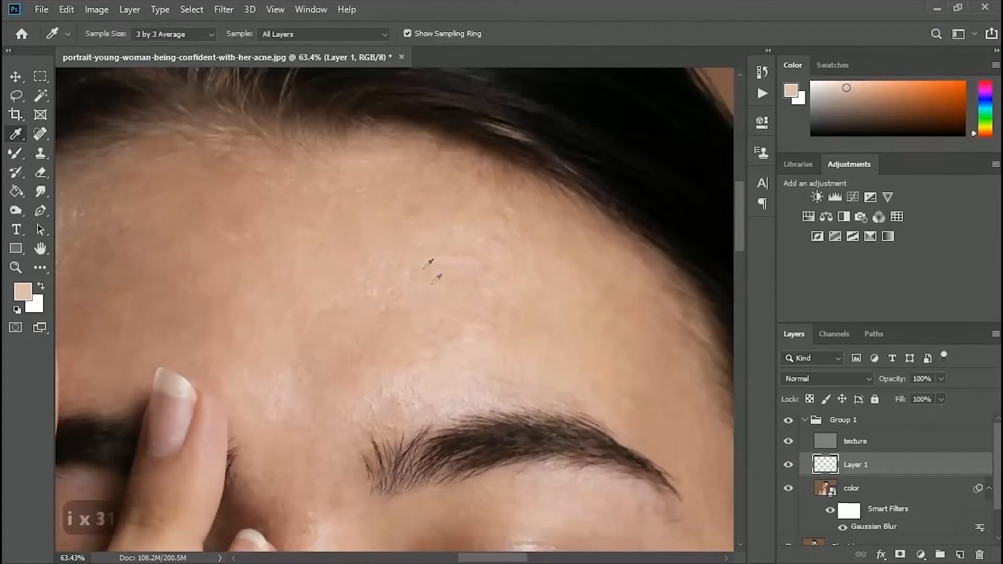
{"action": "left_click", "coordinate": [456, 368]}
{"action": "left_click_drag", "start_coordinate": [402, 338], "coordinate": [347, 358]}
{"action": "key", "text": "i"}
{"action": "left_click", "coordinate": [363, 216]}
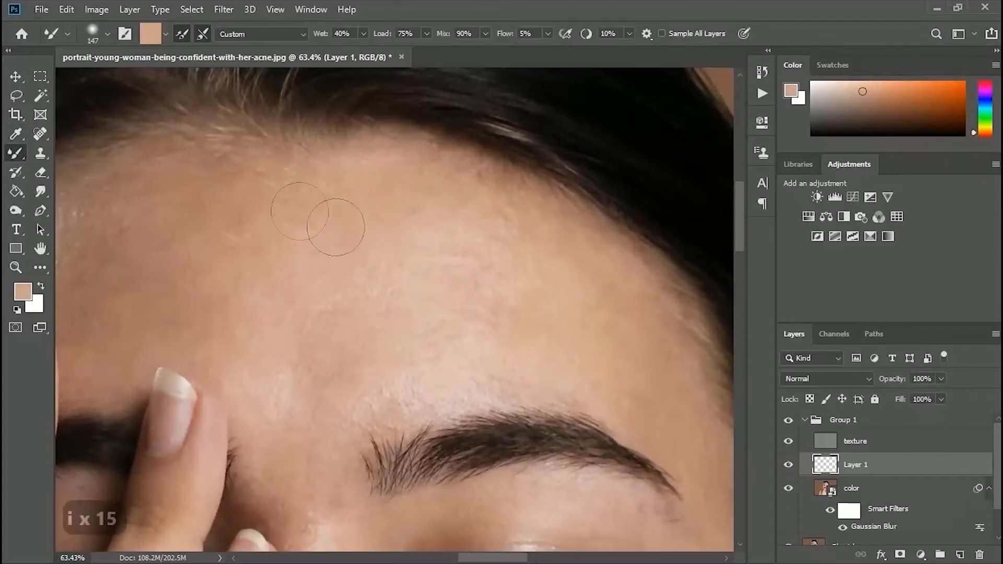
{"action": "left_click_drag", "start_coordinate": [367, 220], "coordinate": [346, 220]}
Step: Delete the painted Layer 1 and add a new empty layer above the color layer
{"action": "key", "text": "z"}
{"action": "key", "text": "ctrl+0"}
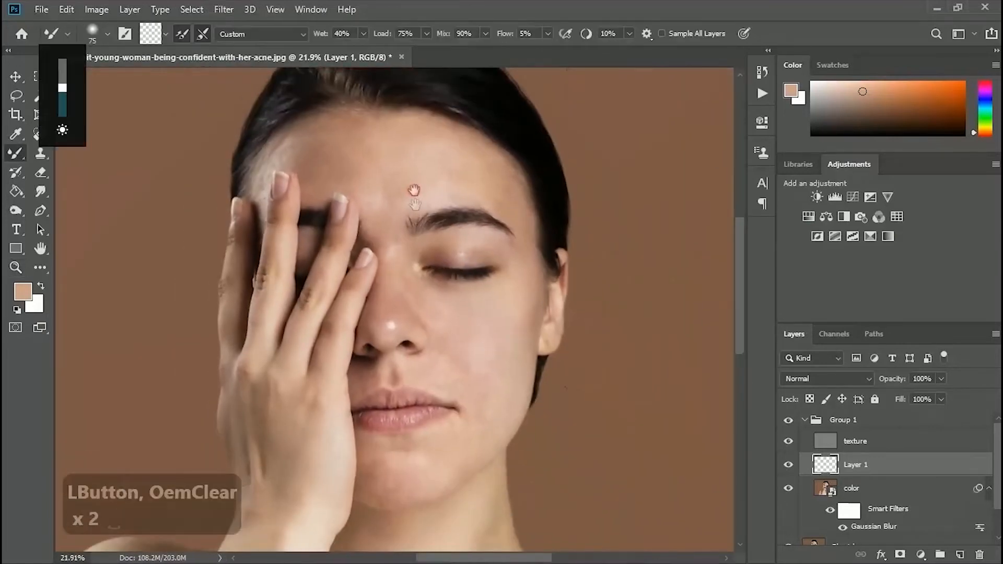
{"action": "left_click", "coordinate": [980, 555]}
{"action": "key", "text": "Return"}
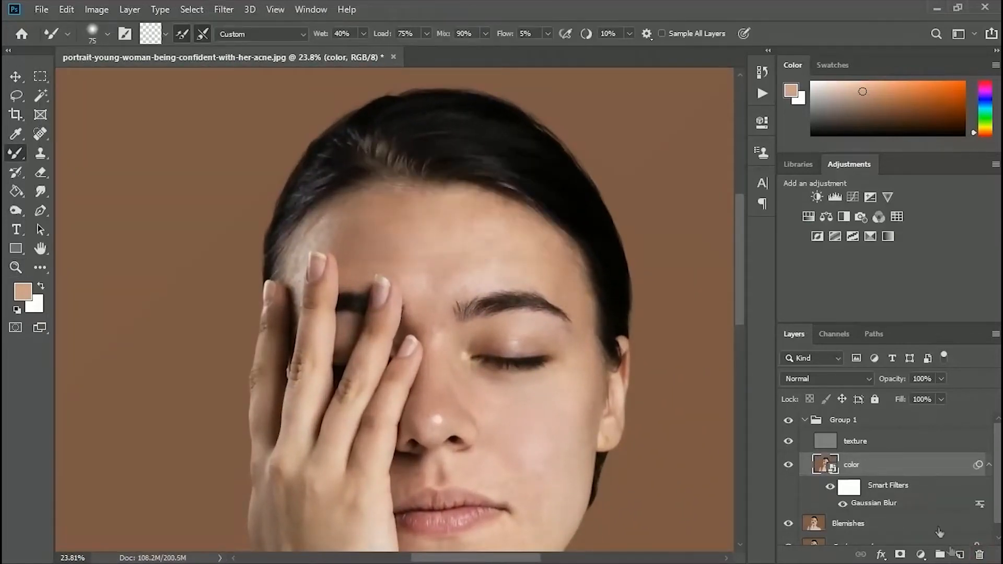
{"action": "left_click", "coordinate": [959, 555]}
Step: Sample light and darker tones across the forehead and blend its uneven patches with the Mixer Brush, enlarging the brush to 167
{"action": "key", "text": "i"}
{"action": "left_click", "coordinate": [491, 263]}
{"action": "key", "text": "b"}
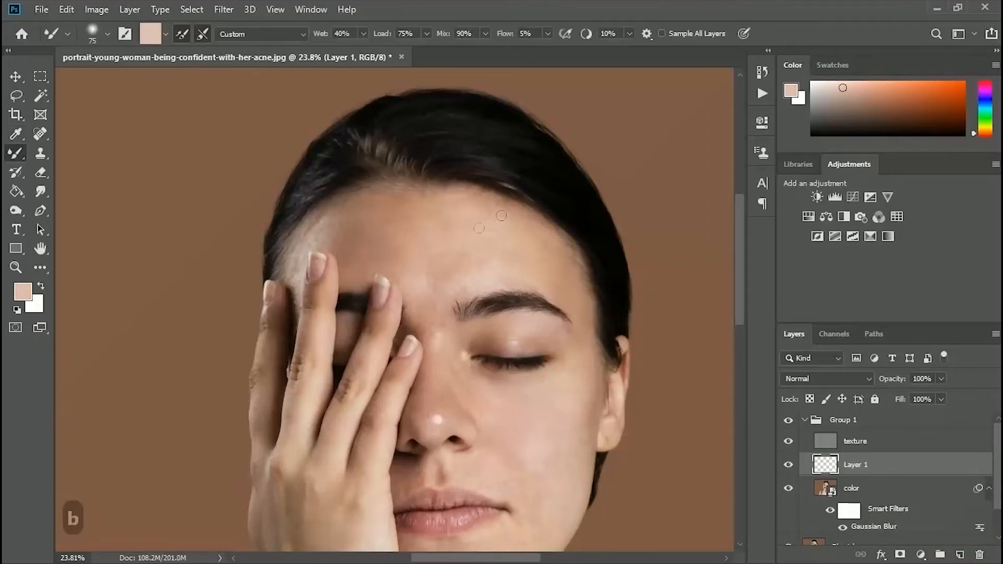
{"action": "key", "text": "ctrl+z"}
{"action": "key", "text": "i"}
{"action": "left_click", "coordinate": [466, 246]}
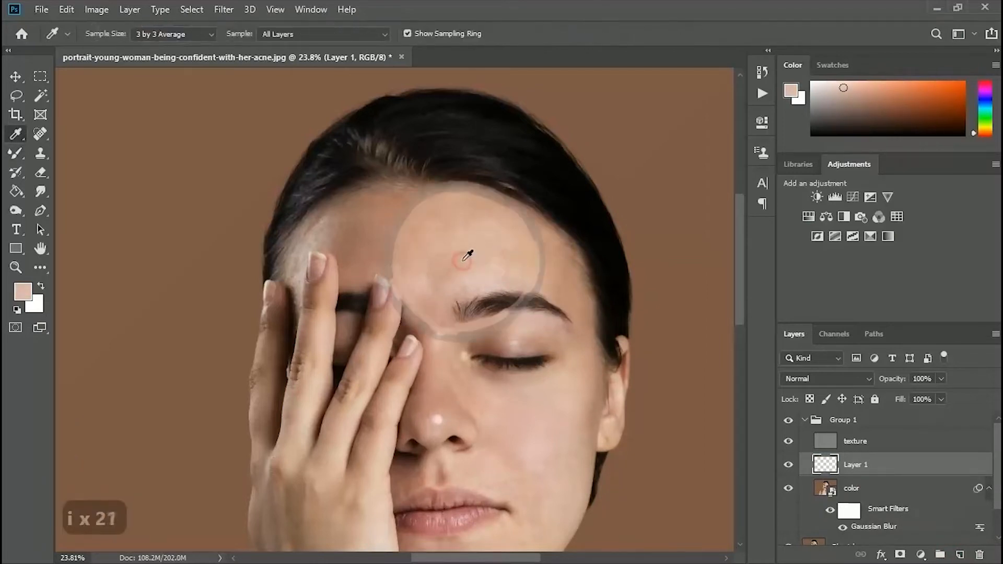
{"action": "key", "text": "i"}
{"action": "left_click", "coordinate": [411, 225]}
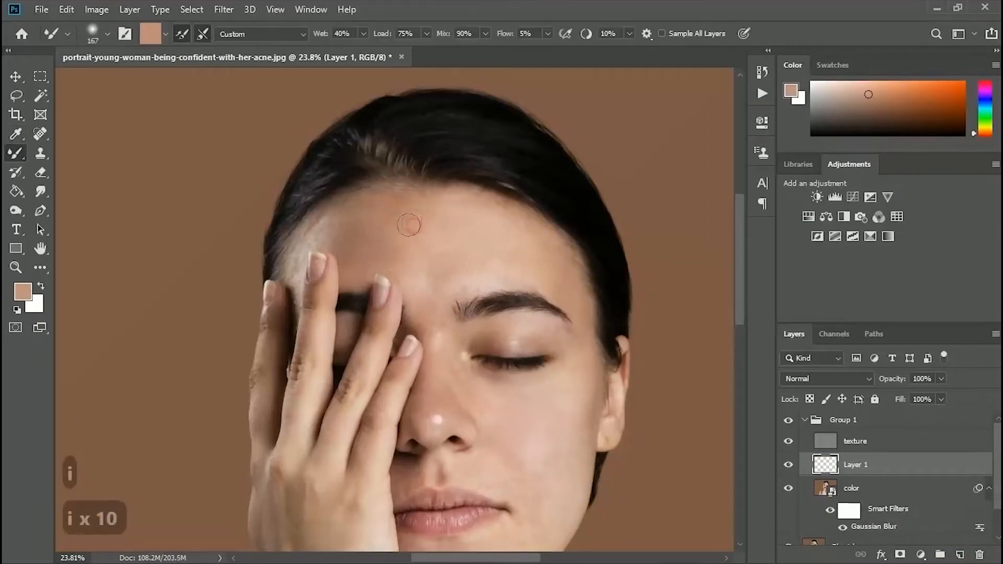
Step: Sample light tones above the uncovered brow and blend the middle of the forehead with the Mixer Brush on Layer 1
{"action": "key", "text": "i"}
{"action": "left_click", "coordinate": [448, 262]}
{"action": "key", "text": "i"}
{"action": "left_click", "coordinate": [449, 261]}
{"action": "key", "text": "i"}
{"action": "left_click", "coordinate": [515, 235]}
{"action": "key", "text": "i"}
{"action": "left_click", "coordinate": [443, 264]}
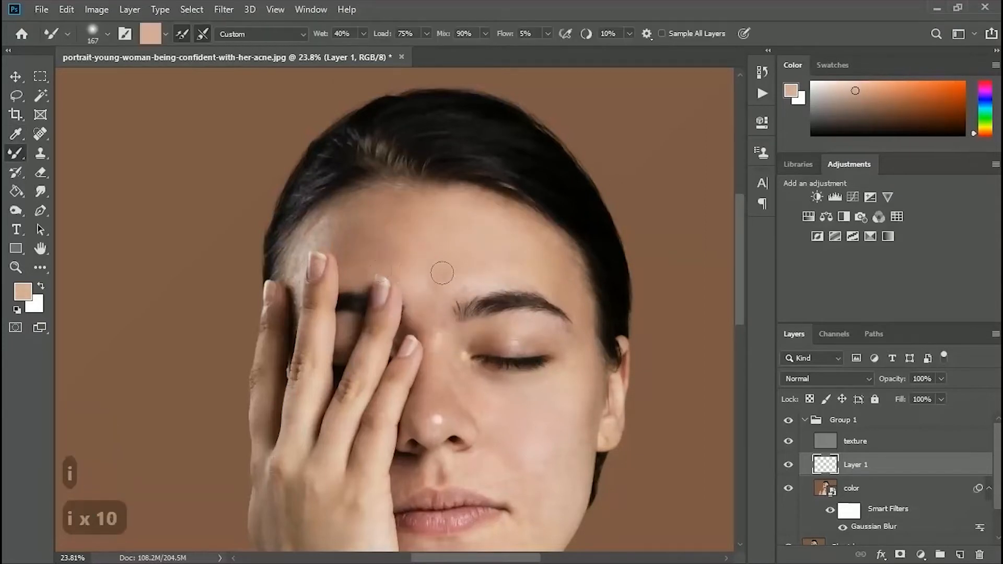
Step: Sample shadow tones above the covered brow and near the hairline, and blend the darker side of the forehead
{"action": "key", "text": "i"}
{"action": "left_click", "coordinate": [384, 248]}
{"action": "key", "text": "i"}
{"action": "left_click", "coordinate": [340, 248]}
{"action": "key", "text": "i"}
{"action": "left_click", "coordinate": [403, 201]}
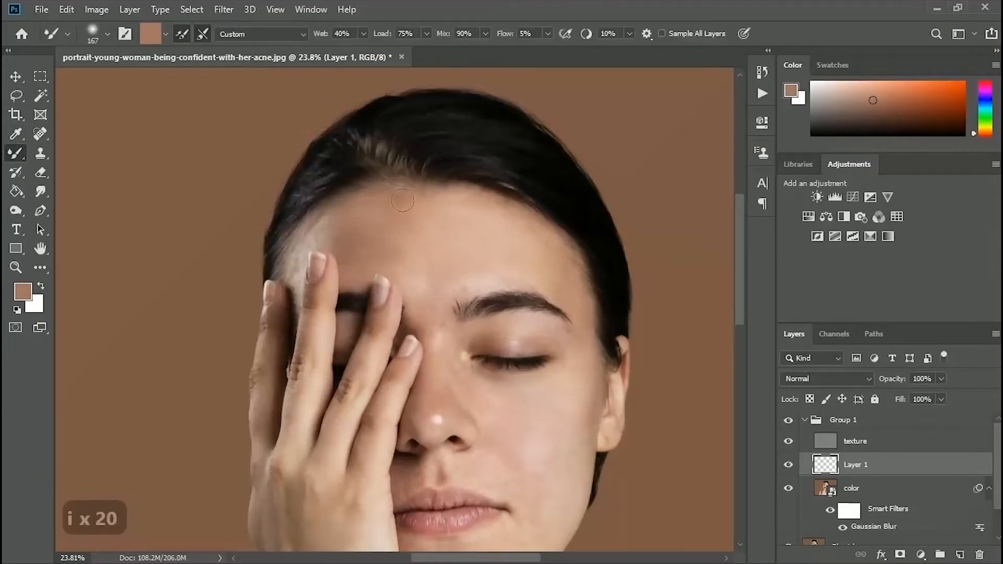
Step: Sample mid-tones along the forehead's light-to-shadow transition and blend it with the Mixer Brush
{"action": "key", "text": "i"}
{"action": "left_click", "coordinate": [389, 245]}
{"action": "key", "text": "i"}
{"action": "left_click", "coordinate": [388, 264]}
{"action": "key", "text": "i"}
{"action": "left_click", "coordinate": [396, 224]}
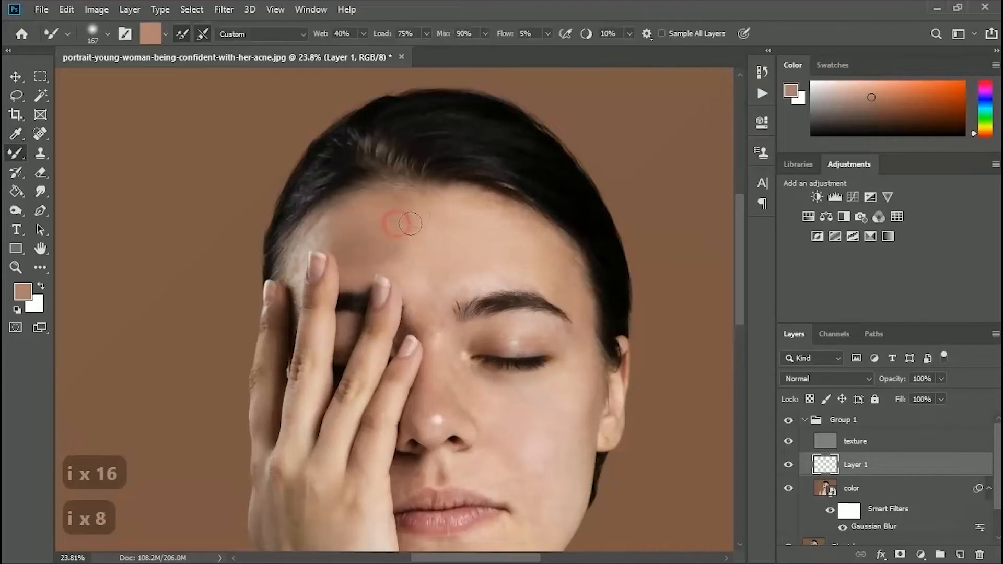
{"action": "key", "text": "i"}
{"action": "left_click", "coordinate": [372, 224]}
{"action": "left_click_drag", "start_coordinate": [357, 228], "coordinate": [394, 231]}
Step: Sample darker tones above the raised fingertips and smooth the shadowed forehead patch with the Mixer Brush
{"action": "key", "text": "i"}
{"action": "left_click", "coordinate": [342, 246]}
{"action": "key", "text": "b"}
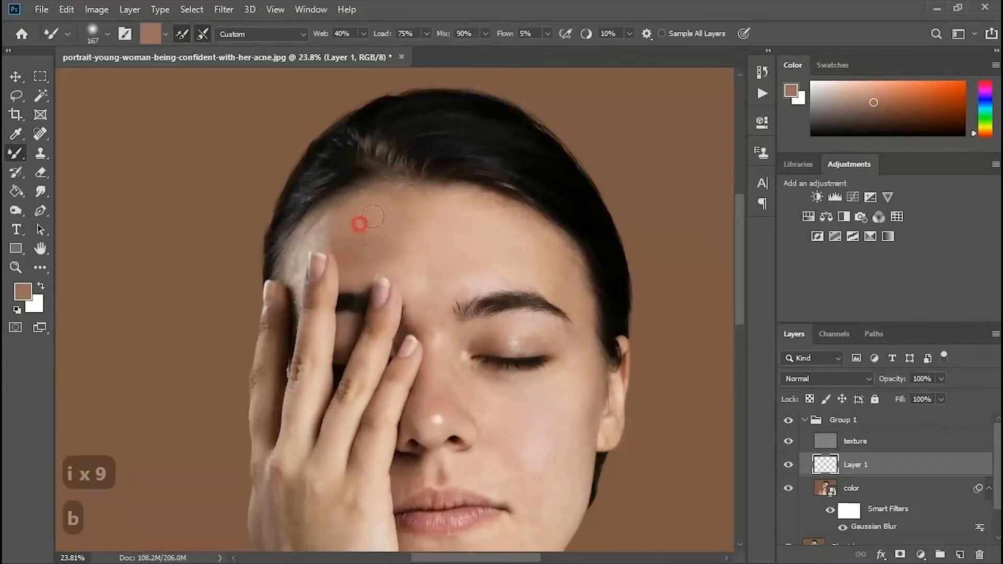
{"action": "key", "text": "i"}
{"action": "left_click", "coordinate": [381, 218]}
{"action": "key", "text": "b"}
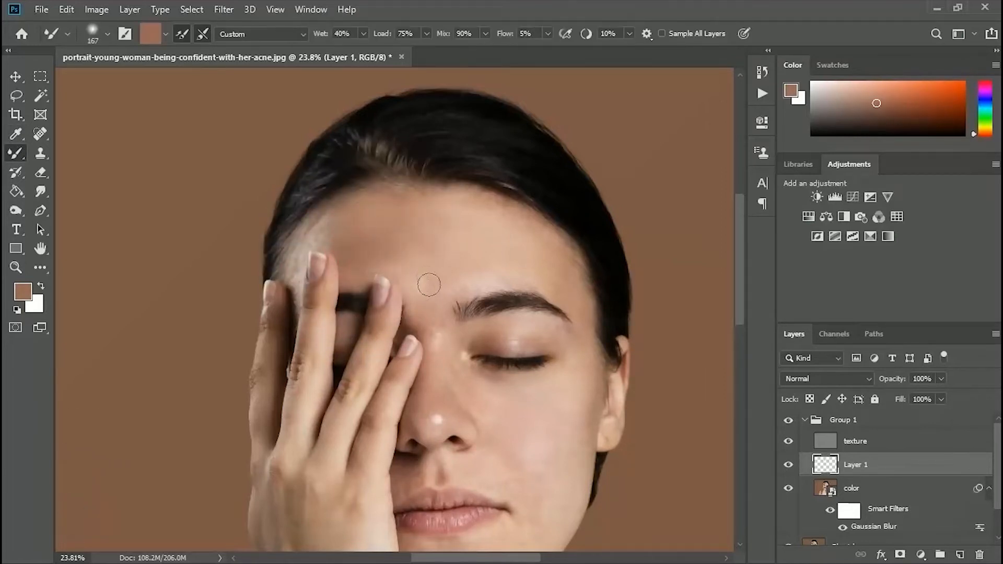
Step: Blend the lower forehead with a tone sampled just above the inner brow, and compare the result without Layer 1
{"action": "key", "text": "i"}
{"action": "left_click", "coordinate": [441, 274]}
{"action": "key", "text": "b"}
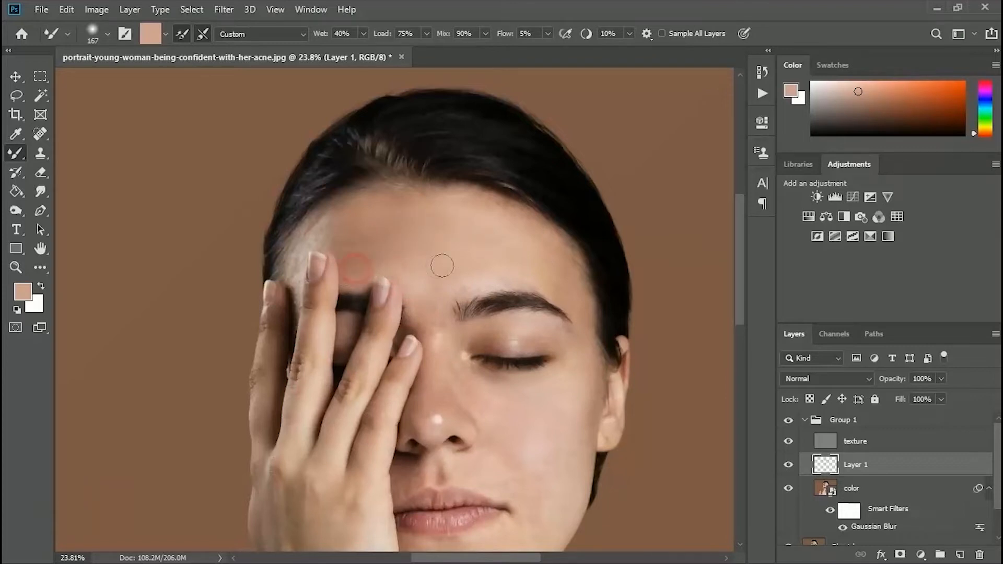
{"action": "left_click", "coordinate": [787, 464]}
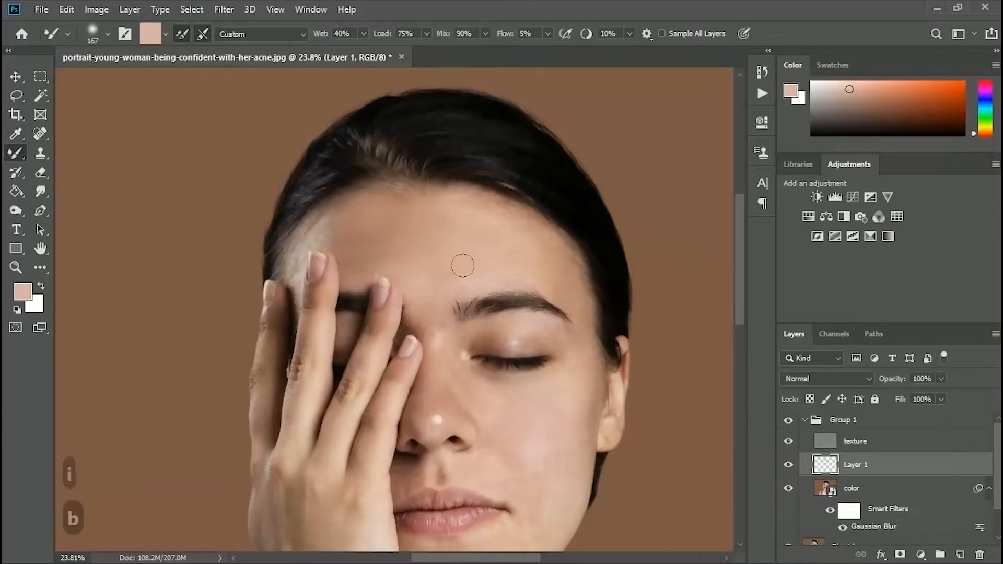
Step: Try blending the outer forehead with a tone sampled near the hairline, and undo the strokes
{"action": "key", "text": "i"}
{"action": "left_click", "coordinate": [560, 265]}
{"action": "key", "text": "b"}
{"action": "key", "text": "ctrl+z"}
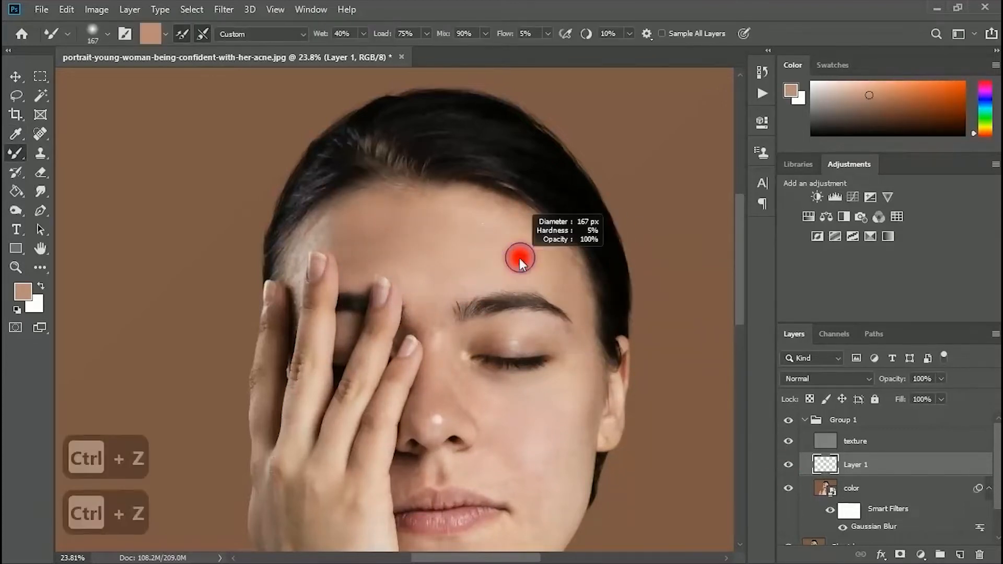
Step: Resample the skin tone above the uncovered brow and blend the outer forehead with the Mixer Brush
{"action": "key", "text": "i"}
{"action": "left_click", "coordinate": [531, 268]}
{"action": "key", "text": "b"}
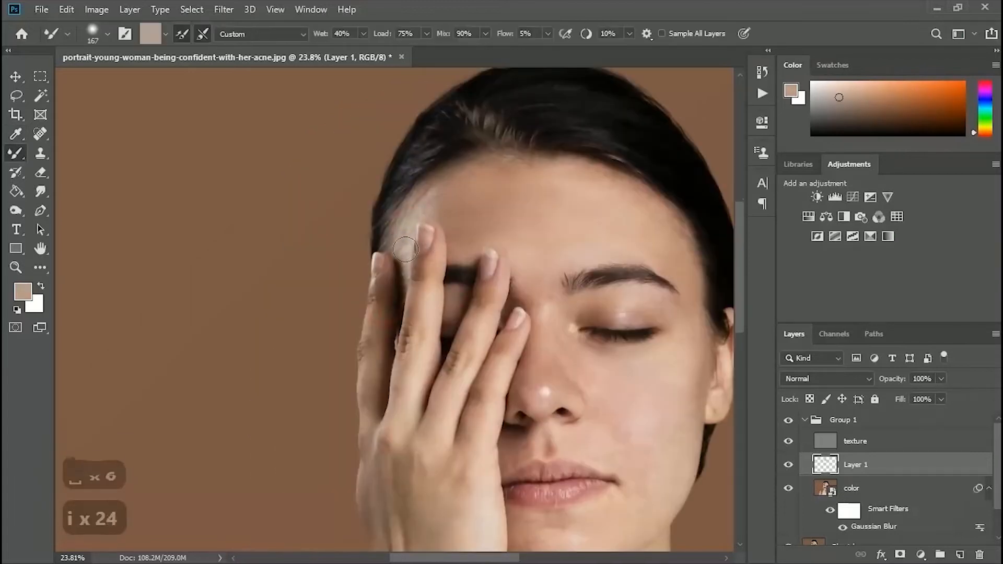
Step: Sample light forehead tones and blend the bright temple area beside the raised fingertips
{"action": "key", "text": "i"}
{"action": "left_click", "coordinate": [446, 197]}
{"action": "key", "text": "i"}
{"action": "left_click", "coordinate": [604, 238]}
{"action": "key", "text": "b"}
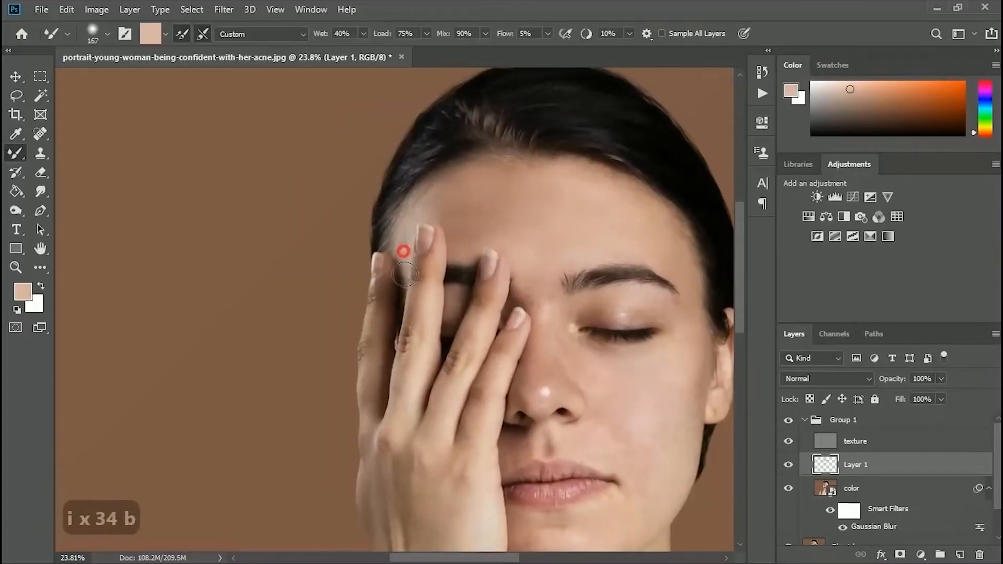
{"action": "left_click_drag", "start_coordinate": [403, 251], "coordinate": [401, 278]}
Step: Sample tones from the temple, shadowed forehead and brow center, and blend the forehead down to the uncovered brow
{"action": "key", "text": "i"}
{"action": "left_click", "coordinate": [441, 192]}
{"action": "key", "text": "i"}
{"action": "left_click", "coordinate": [472, 244]}
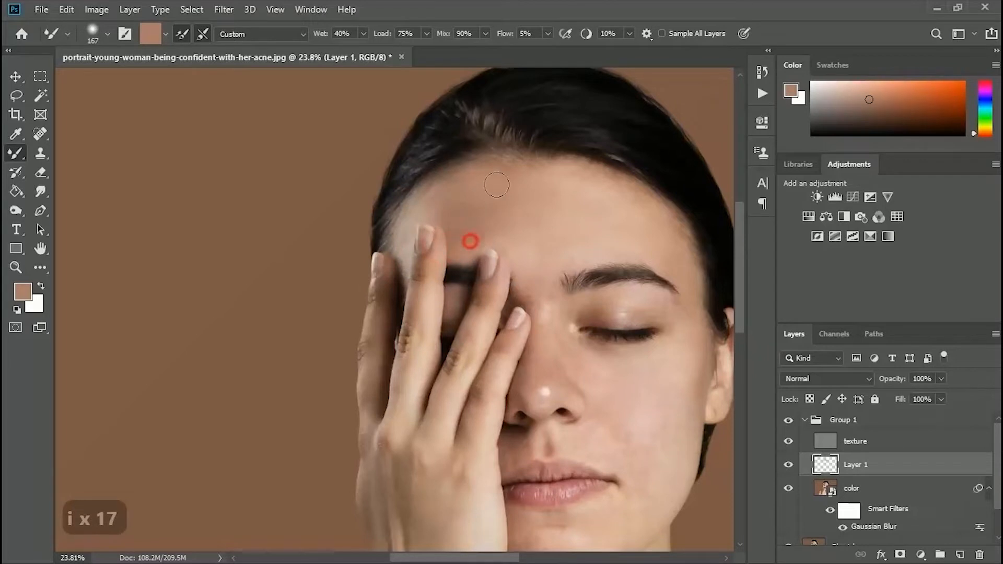
{"action": "key", "text": "i"}
{"action": "left_click", "coordinate": [532, 211]}
{"action": "key", "text": "i"}
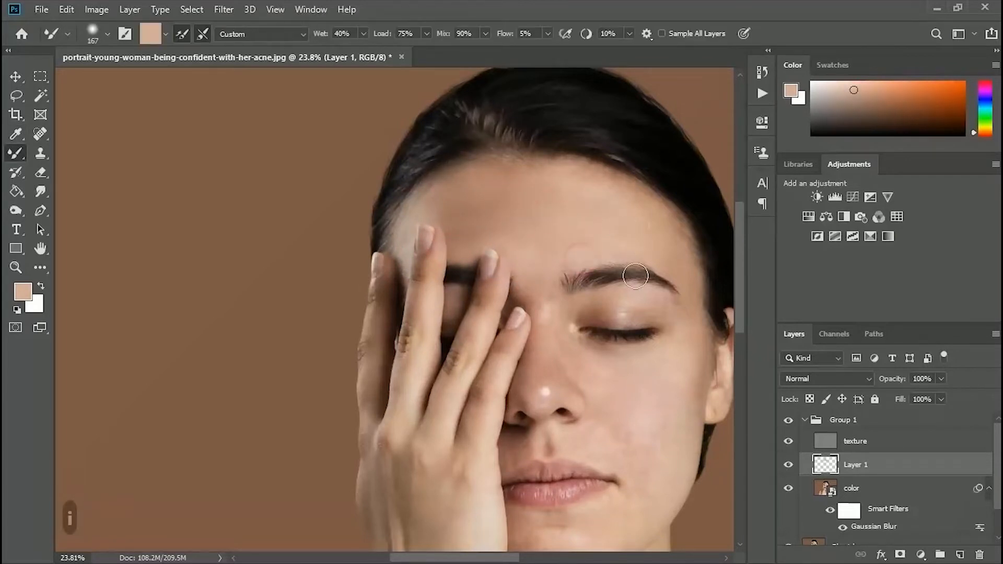
{"action": "left_click", "coordinate": [544, 273]}
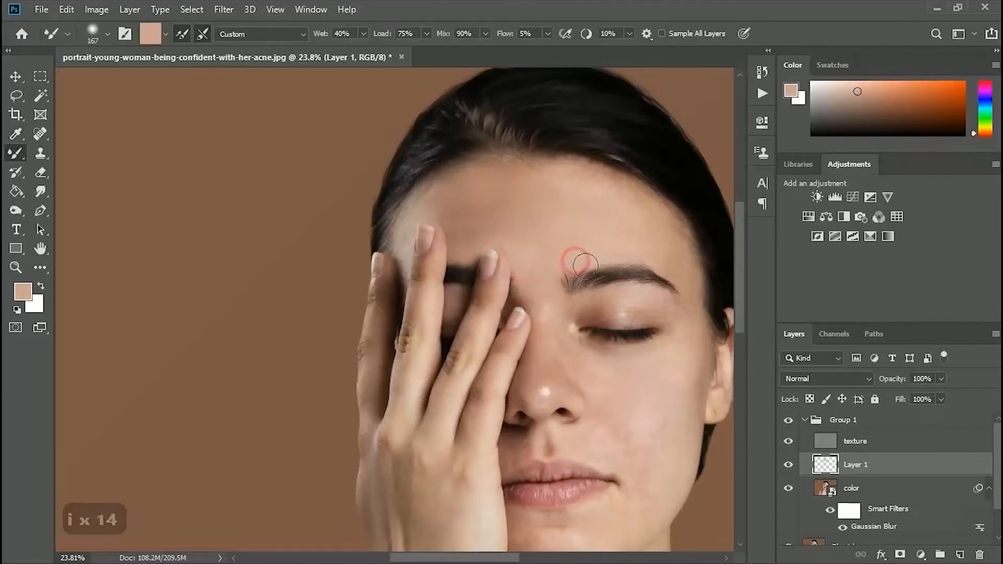
Step: Sample the skin tone near the outer corner of the closed eye and blend the side of the face
{"action": "key", "text": "z"}
{"action": "left_click_drag", "start_coordinate": [631, 367], "coordinate": [683, 367]}
{"action": "key", "text": "i"}
{"action": "left_click", "coordinate": [412, 316]}
{"action": "left_click_drag", "start_coordinate": [683, 461], "coordinate": [432, 271]}
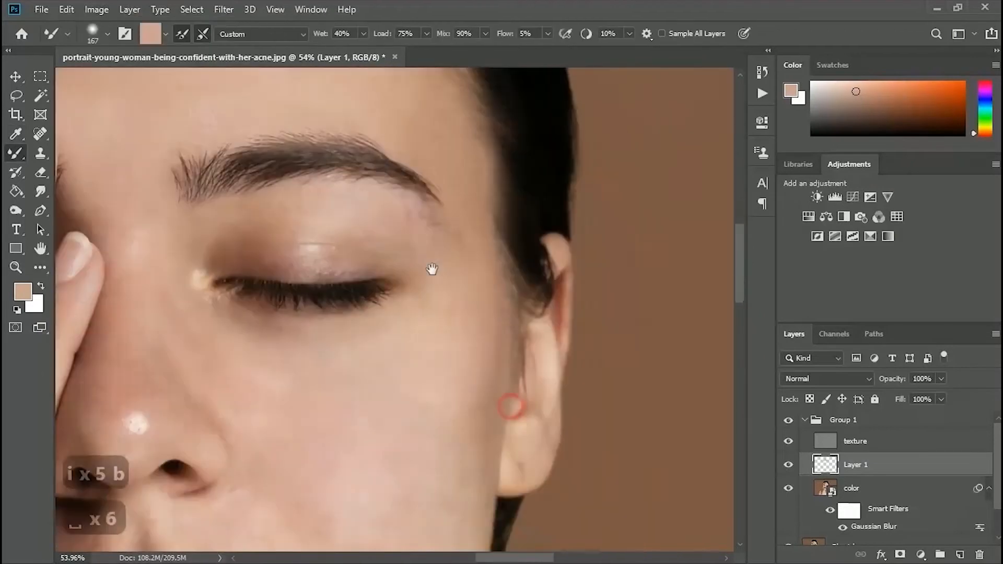
Step: Sample tones below the inner eye and on the side of the nose, and blend the nose bridge
{"action": "key", "text": "ctrl+0"}
{"action": "key", "text": "z"}
{"action": "left_click_drag", "start_coordinate": [371, 449], "coordinate": [413, 451]}
{"action": "key", "text": "i"}
{"action": "left_click", "coordinate": [423, 249]}
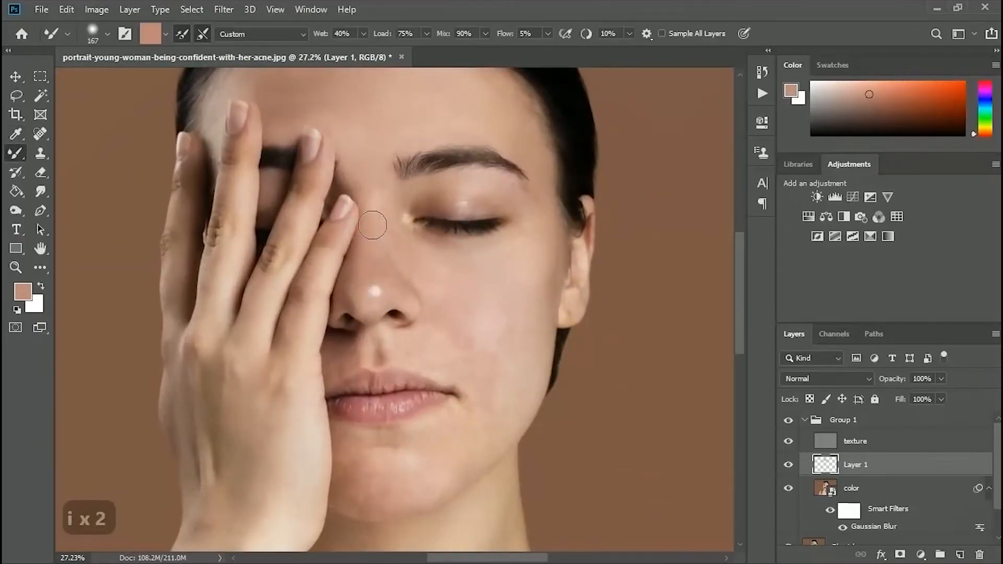
{"action": "key", "text": "i"}
{"action": "left_click", "coordinate": [353, 290]}
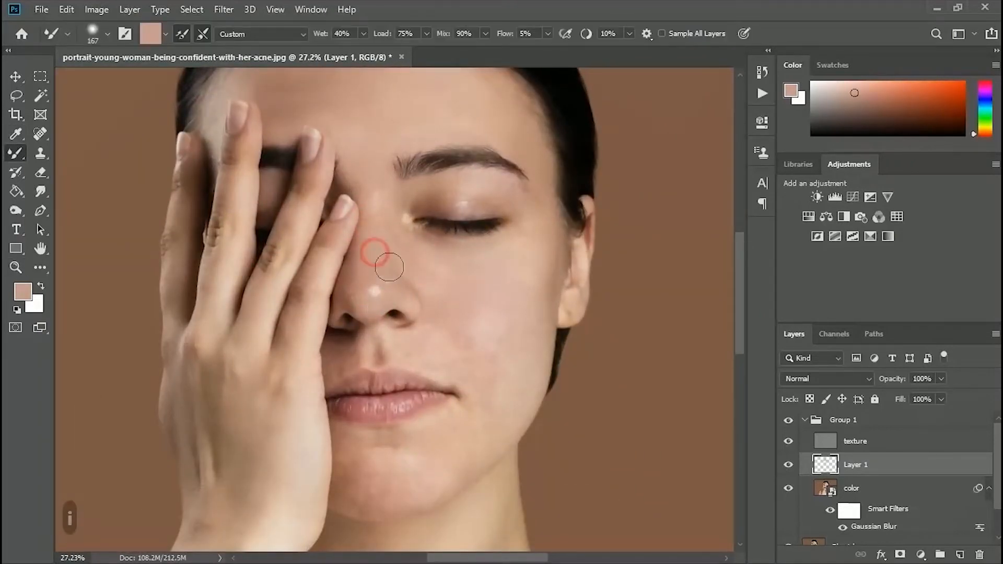
Step: Try blending the nose tip and nostril with darker tones sampled beside them, and undo the strokes
{"action": "key", "text": "i"}
{"action": "left_click", "coordinate": [340, 289]}
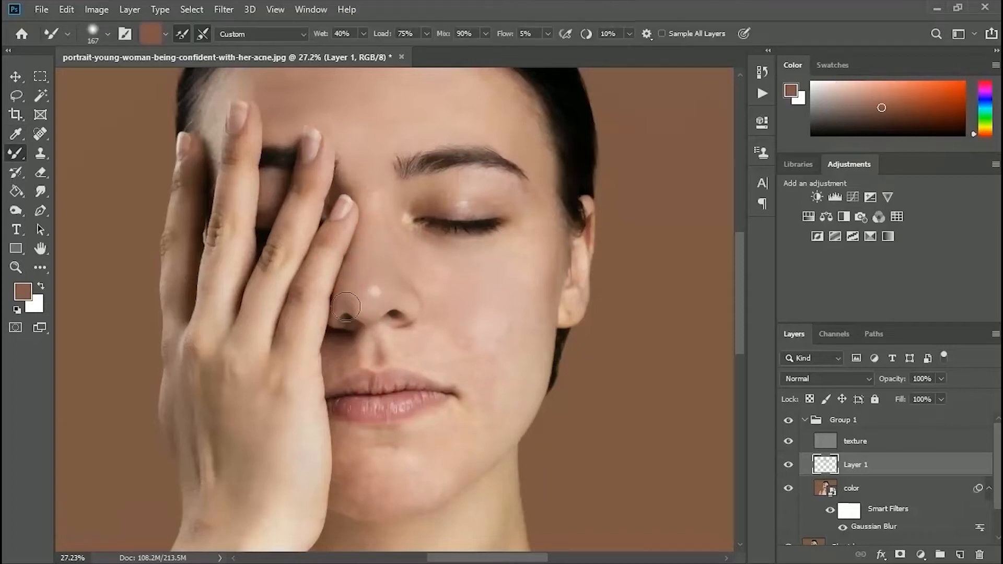
{"action": "key", "text": "i"}
{"action": "left_click", "coordinate": [347, 306]}
{"action": "key", "text": "ctrl+z"}
{"action": "key", "text": "ctrl+z"}
{"action": "key", "text": "ctrl+z"}
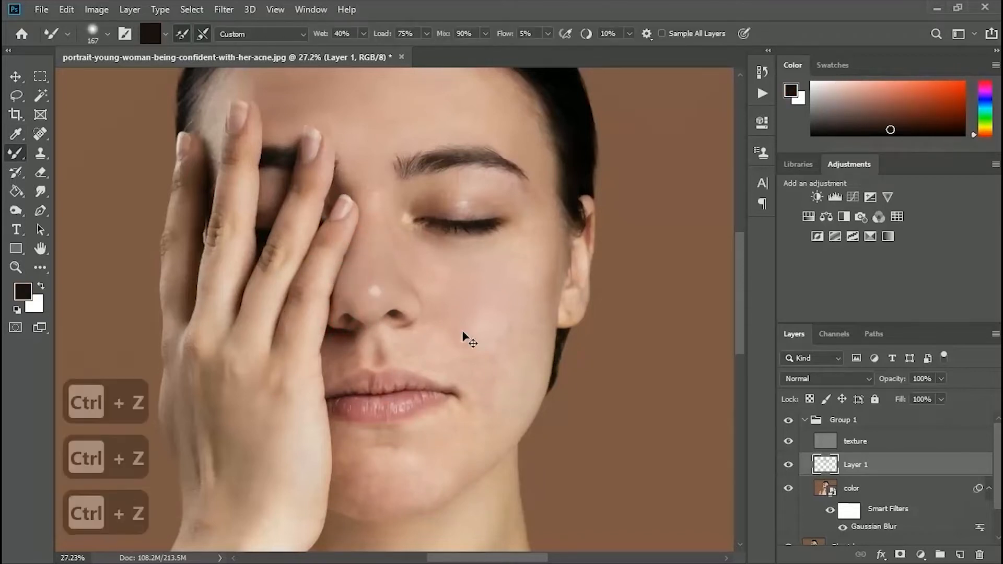
Step: Sample tones from the cheek, beside the nose and above the lip, and blend the upper cheek
{"action": "key", "text": "i"}
{"action": "left_click", "coordinate": [446, 269]}
{"action": "key", "text": "i"}
{"action": "left_click", "coordinate": [416, 284]}
{"action": "key", "text": "i"}
{"action": "left_click", "coordinate": [547, 269]}
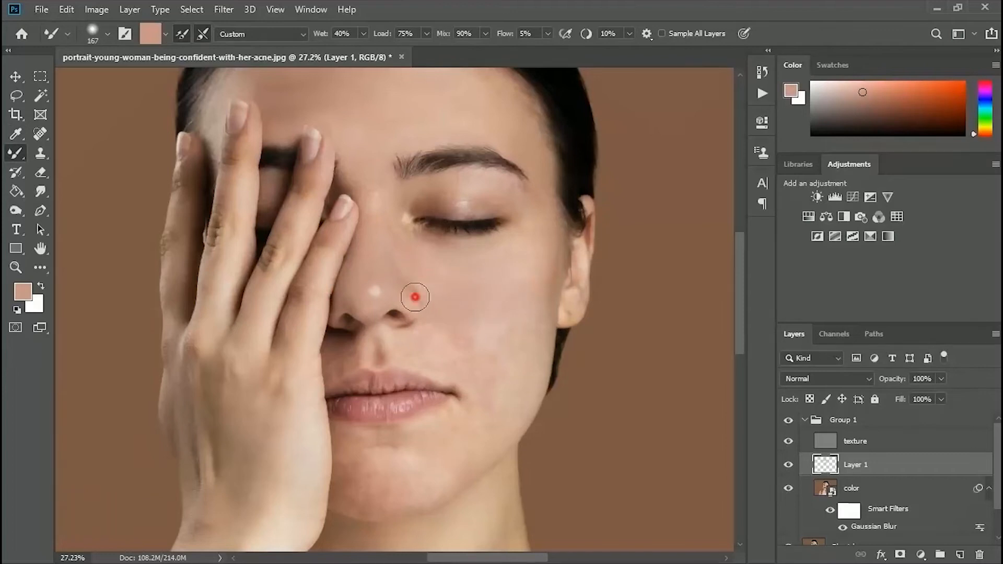
{"action": "key", "text": "i"}
{"action": "left_click", "coordinate": [385, 347]}
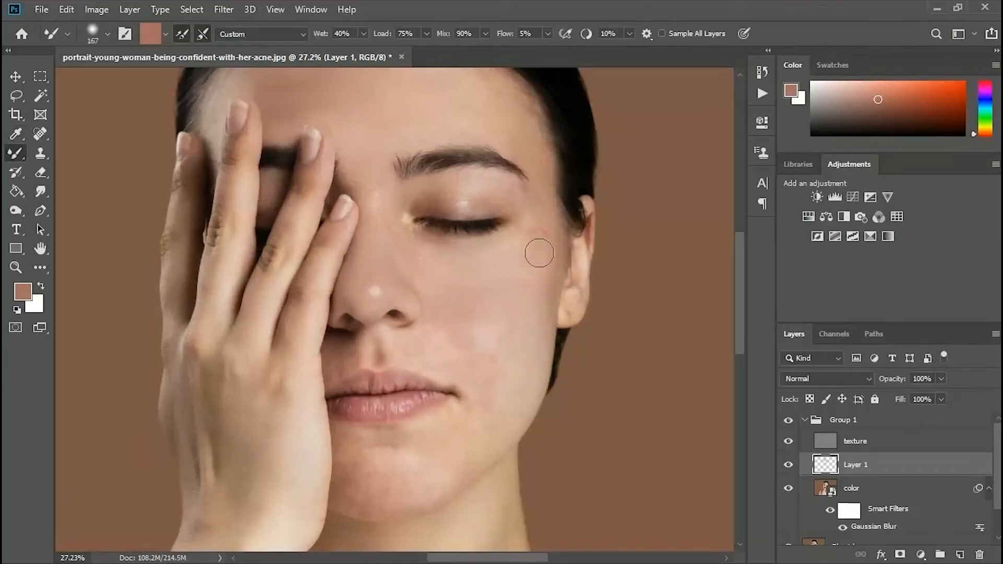
Step: Sample tones around the light patch on the cheek and blend it into the lower cheek
{"action": "key", "text": "i"}
{"action": "left_click", "coordinate": [490, 351]}
{"action": "mouse_move", "coordinate": [439, 324]}
{"action": "left_mouse_down"}
{"action": "mouse_move", "coordinate": [538, 358]}
{"action": "mouse_move", "coordinate": [489, 346]}
{"action": "left_mouse_up"}
{"action": "key", "text": "i"}
{"action": "left_click", "coordinate": [487, 338]}
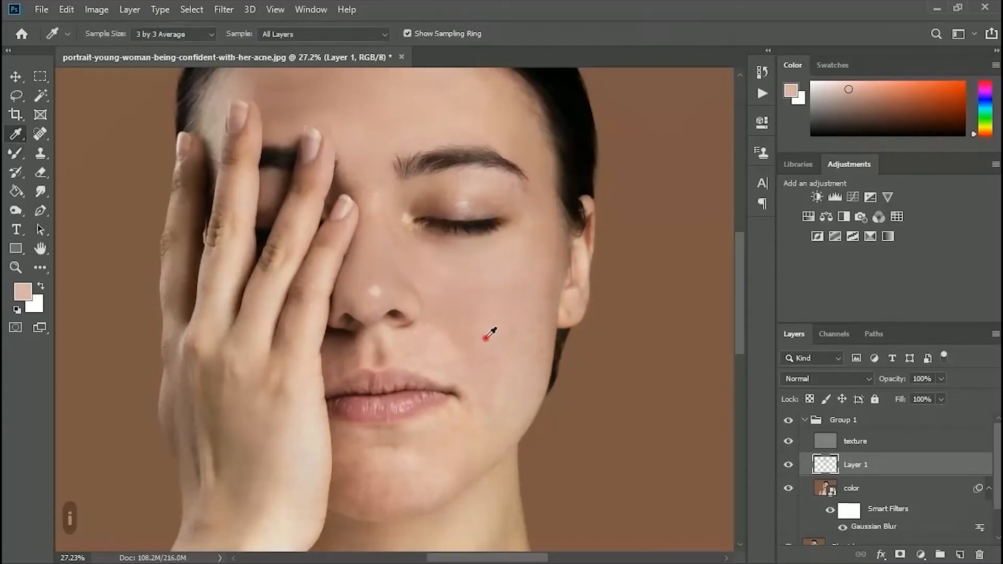
{"action": "key", "text": "i"}
{"action": "left_click", "coordinate": [520, 361]}
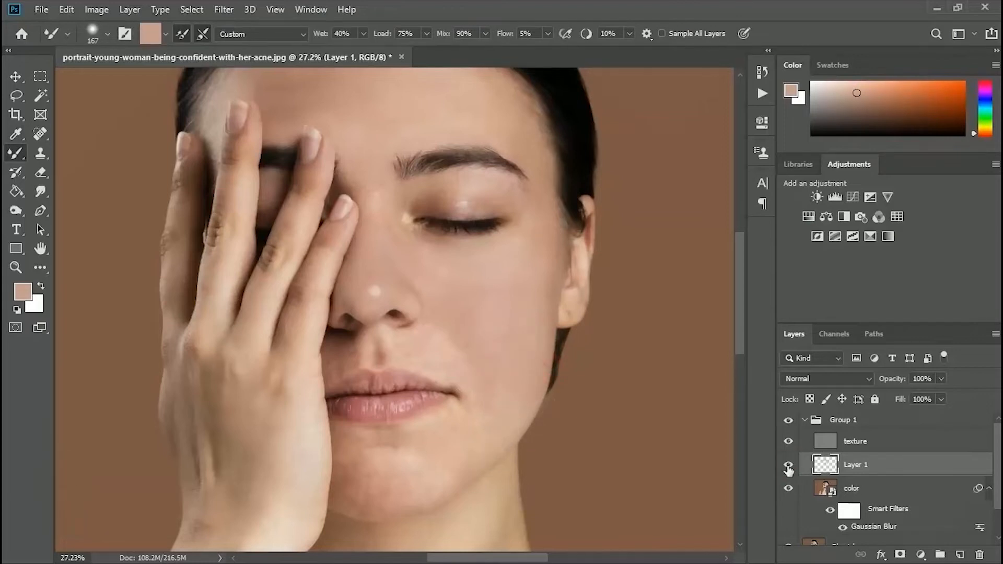
Step: Sample the tone below the closed eye and blend the under-eye area into the outer cheek
{"action": "left_click_drag", "start_coordinate": [483, 366], "coordinate": [548, 360]}
{"action": "left_click_drag", "start_coordinate": [564, 224], "coordinate": [452, 311]}
{"action": "key", "text": "i"}
{"action": "left_click", "coordinate": [457, 239]}
{"action": "key", "text": "b"}
{"action": "left_click_drag", "start_coordinate": [340, 362], "coordinate": [436, 371]}
{"action": "key", "text": "b"}
{"action": "left_click_drag", "start_coordinate": [514, 279], "coordinate": [544, 235]}
Step: Sample tones from the outer eye corner and upper eyelid, and blend the eyelid with the Mixer Brush
{"action": "key", "text": "i"}
{"action": "left_click", "coordinate": [522, 174]}
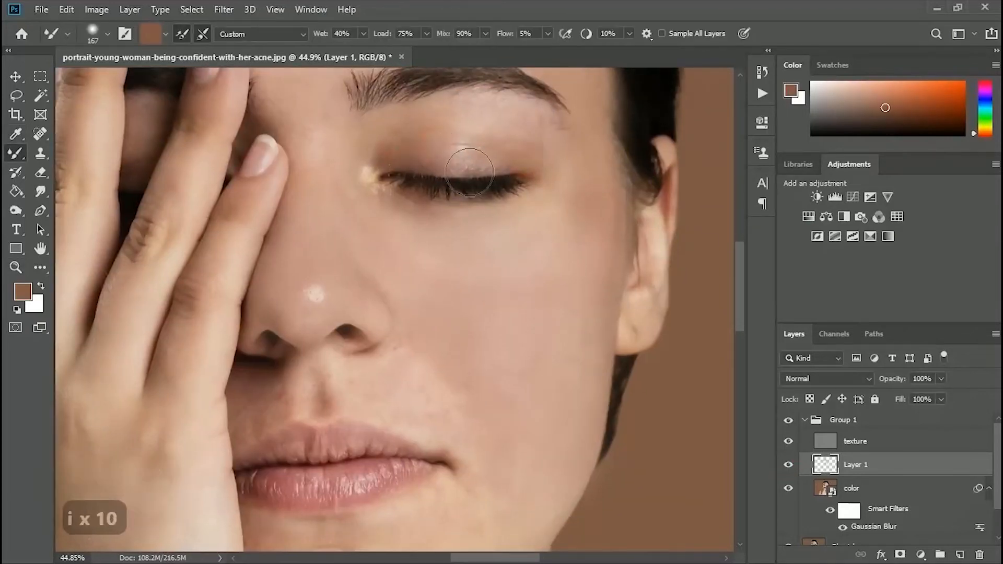
{"action": "key", "text": "b"}
{"action": "key", "text": "i"}
{"action": "left_click", "coordinate": [465, 121]}
{"action": "key", "text": "b"}
{"action": "key", "text": "i"}
{"action": "left_click", "coordinate": [394, 130]}
{"action": "key", "text": "b"}
Step: Sample tones around both nostrils and blend the side of the nose and the shadow beneath it
{"action": "mouse_move", "coordinate": [510, 401]}
{"action": "left_mouse_down"}
{"action": "mouse_move", "coordinate": [555, 333]}
{"action": "mouse_move", "coordinate": [641, 328]}
{"action": "left_mouse_up"}
{"action": "key", "text": "b"}
{"action": "key", "text": "i"}
{"action": "left_click", "coordinate": [460, 302]}
{"action": "key", "text": "b"}
{"action": "key", "text": "i"}
{"action": "left_click", "coordinate": [481, 325]}
{"action": "key", "text": "b"}
{"action": "key", "text": "i"}
{"action": "left_click", "coordinate": [385, 314]}
{"action": "key", "text": "b"}
{"action": "left_click_drag", "start_coordinate": [390, 330], "coordinate": [380, 375]}
Step: Sample tones between the nose and upper lip and blend that area with the Mixer Brush
{"action": "key", "text": "i"}
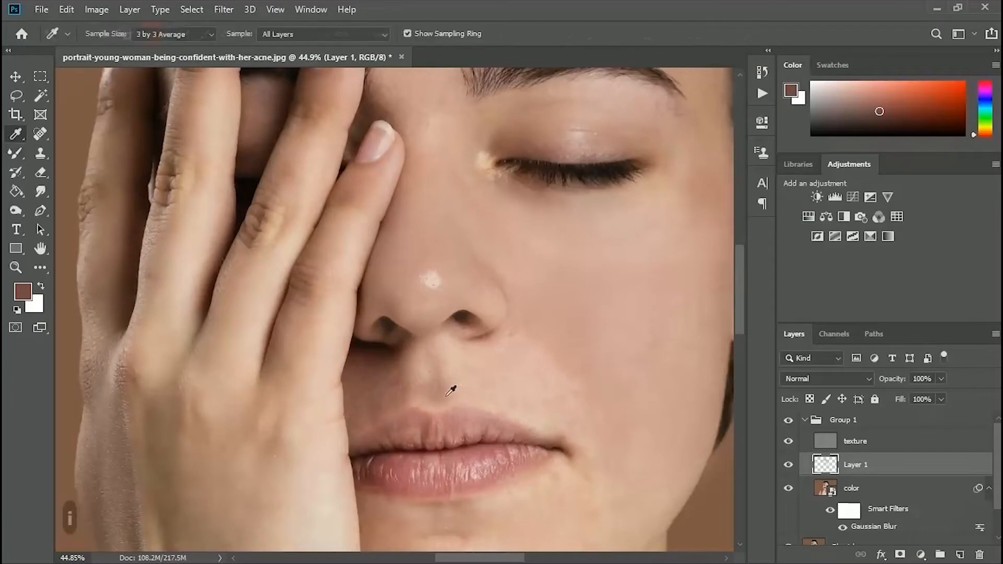
{"action": "left_click", "coordinate": [449, 387]}
{"action": "key", "text": "b"}
{"action": "key", "text": "i"}
{"action": "left_click", "coordinate": [476, 393]}
{"action": "key", "text": "b"}
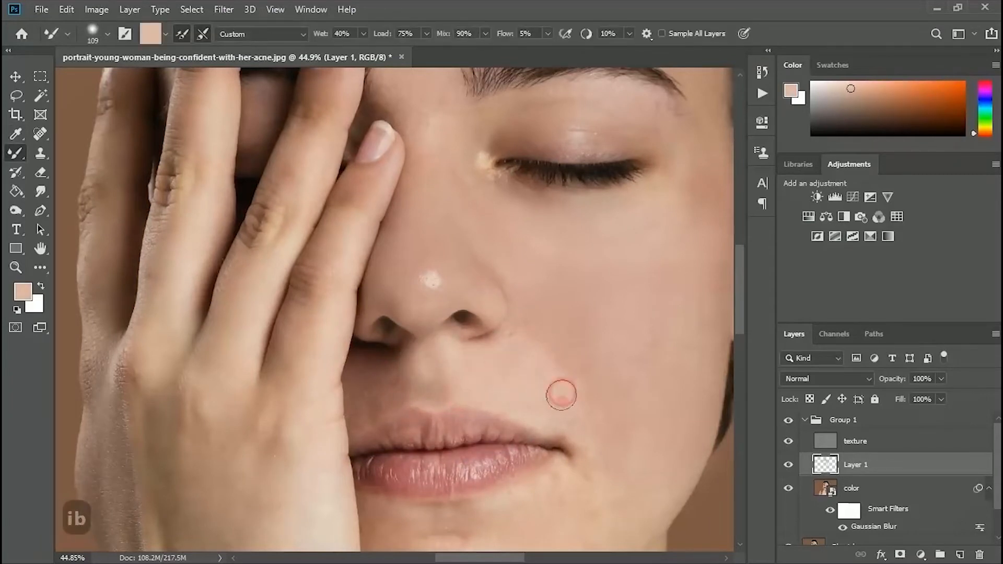
Step: Sample tones beside the nose and mouth corner and blend the smile fold into the lower cheek at brush size 109
{"action": "key", "text": "i"}
{"action": "left_click", "coordinate": [524, 320]}
{"action": "key", "text": "b"}
{"action": "left_click_drag", "start_coordinate": [572, 400], "coordinate": [459, 272]}
{"action": "key", "text": "i"}
{"action": "left_click", "coordinate": [460, 272]}
{"action": "key", "text": "b"}
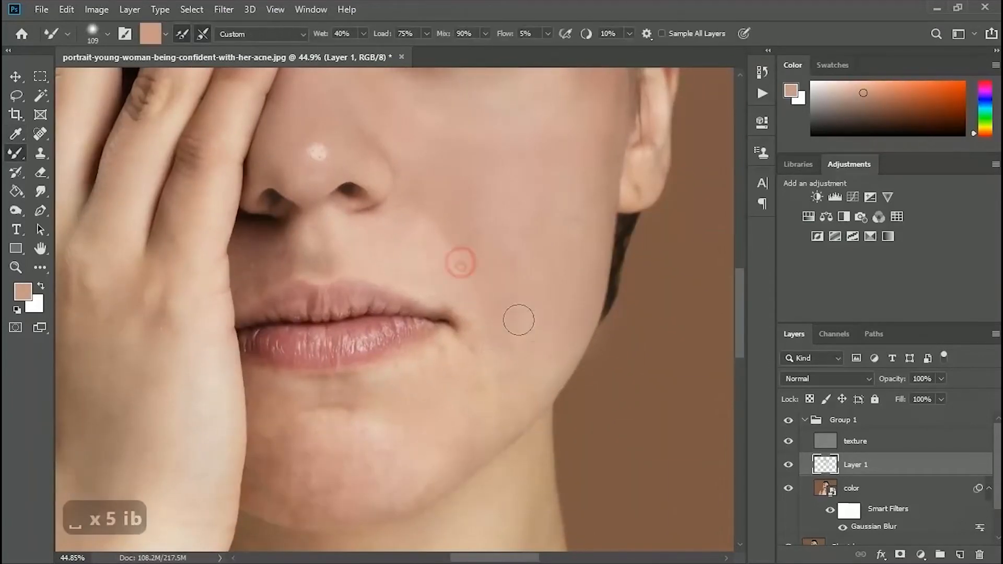
Step: Sample the skin tone below the lower lip and blend the lower cheek toward the jawline
{"action": "key", "text": "i"}
{"action": "left_click", "coordinate": [383, 369]}
{"action": "key", "text": "b"}
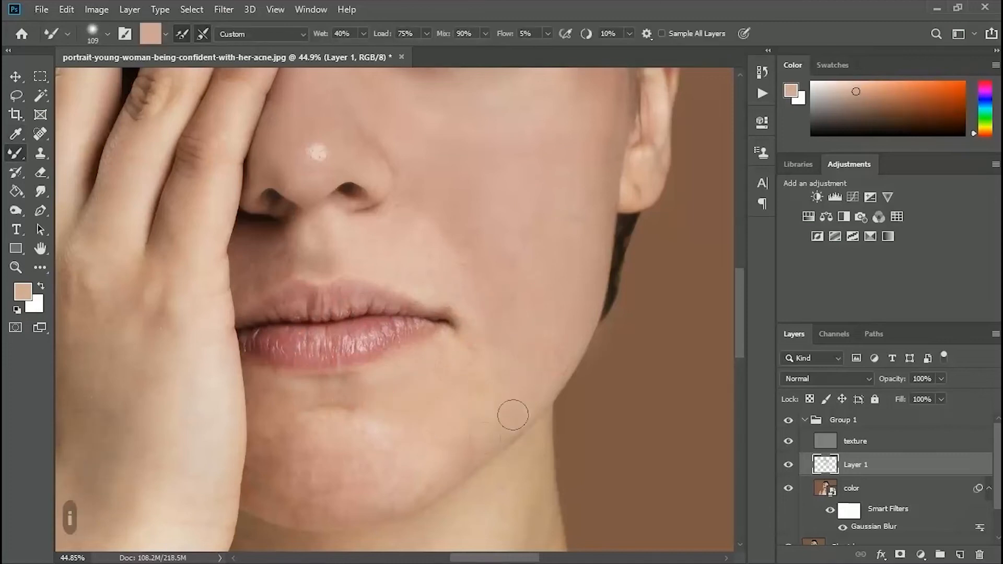
Step: Try blending the skin at the mouth corner with a tone sampled nearby, and undo the strokes
{"action": "key", "text": "ctrl+0"}
{"action": "key", "text": "z"}
{"action": "key", "text": "i"}
{"action": "left_click", "coordinate": [477, 332]}
{"action": "mouse_move", "coordinate": [416, 331]}
{"action": "left_mouse_down"}
{"action": "mouse_move", "coordinate": [479, 338]}
{"action": "mouse_move", "coordinate": [495, 309]}
{"action": "left_mouse_up"}
{"action": "key", "text": "b"}
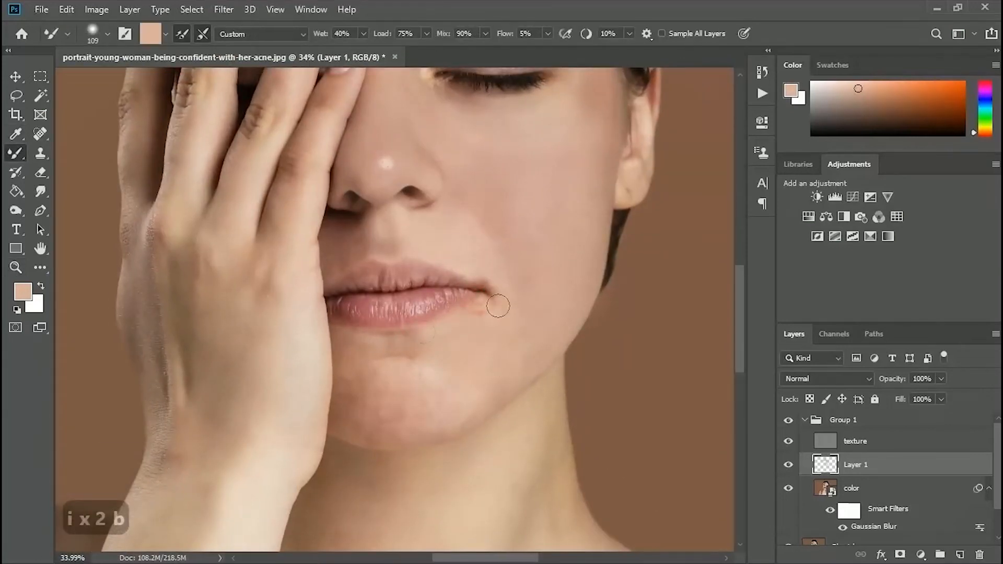
{"action": "key", "text": "ctrl+z"}
{"action": "key", "text": "ctrl+z"}
{"action": "key", "text": "ctrl+z"}
{"action": "key", "text": "ctrl+z"}
Step: Sample the light chin tone and blend the chin and jawline with the Mixer Brush
{"action": "key", "text": "i"}
{"action": "left_click", "coordinate": [447, 370]}
{"action": "key", "text": "b"}
{"action": "left_click_drag", "start_coordinate": [538, 355], "coordinate": [516, 300]}
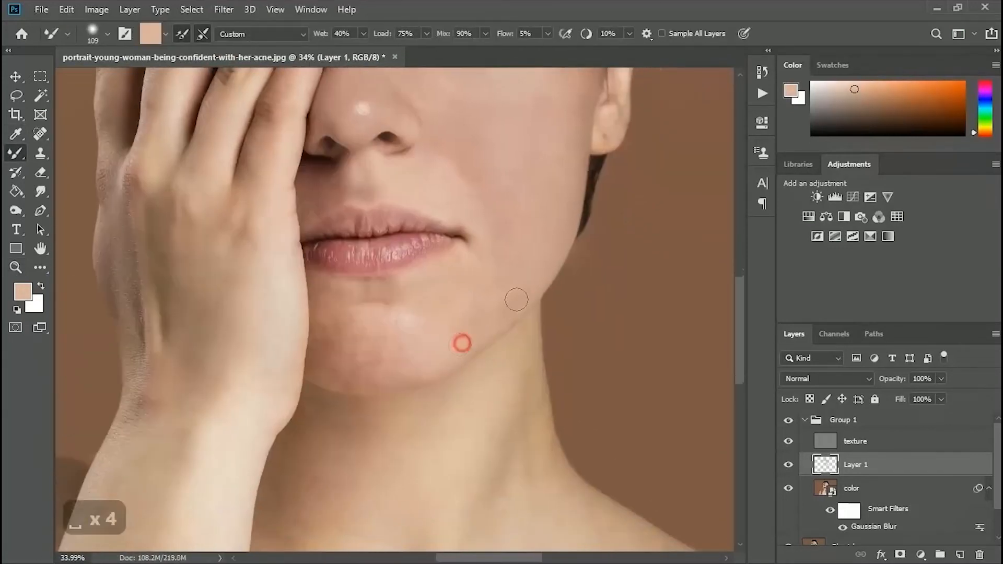
{"action": "key", "text": "z"}
{"action": "left_click_drag", "start_coordinate": [493, 290], "coordinate": [459, 293]}
{"action": "key", "text": "b"}
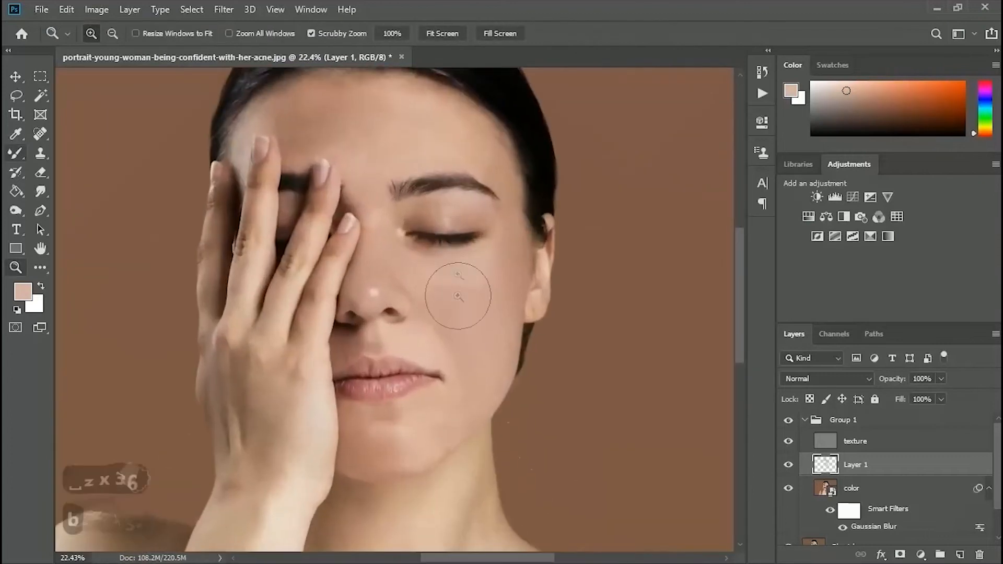
Step: Sample several skin tones on the back of the hand and blend its uneven patches with the Mixer Brush
{"action": "mouse_move", "coordinate": [360, 428]}
{"action": "left_mouse_down"}
{"action": "mouse_move", "coordinate": [351, 349]}
{"action": "mouse_move", "coordinate": [419, 429]}
{"action": "mouse_move", "coordinate": [485, 337]}
{"action": "left_mouse_up"}
{"action": "key", "text": "z"}
{"action": "key", "text": "i"}
{"action": "left_click", "coordinate": [384, 368]}
{"action": "key", "text": "b"}
{"action": "key", "text": "i"}
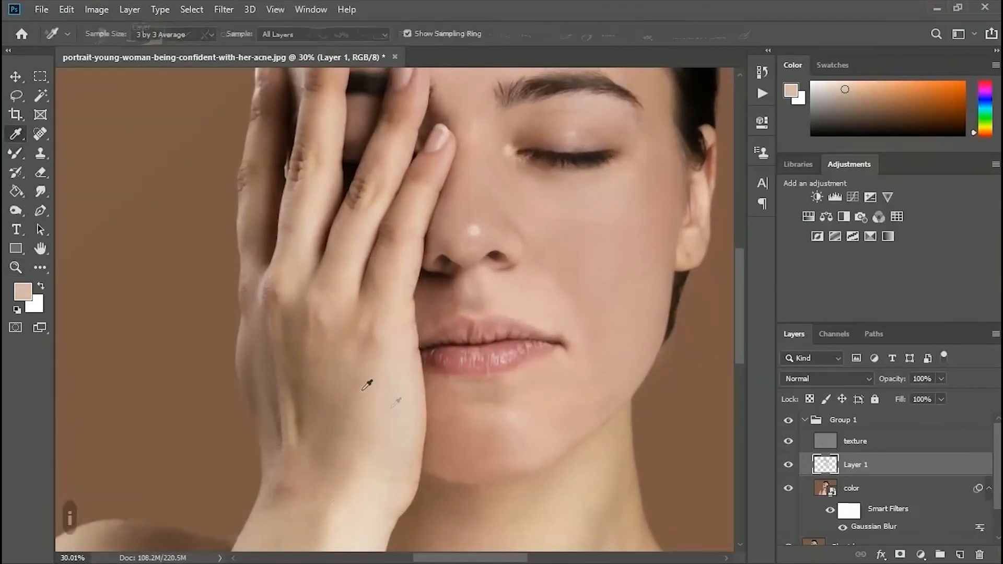
{"action": "left_click", "coordinate": [369, 383]}
{"action": "left_click", "coordinate": [305, 416]}
{"action": "key", "text": "i"}
{"action": "left_click", "coordinate": [269, 378]}
Step: Sample tones on the individual fingers and blend their skin toward the fingertips at brush size 262
{"action": "left_click_drag", "start_coordinate": [346, 343], "coordinate": [352, 516]}
{"action": "key", "text": "i"}
{"action": "left_click", "coordinate": [321, 366]}
{"action": "key", "text": "i"}
{"action": "left_click", "coordinate": [361, 343]}
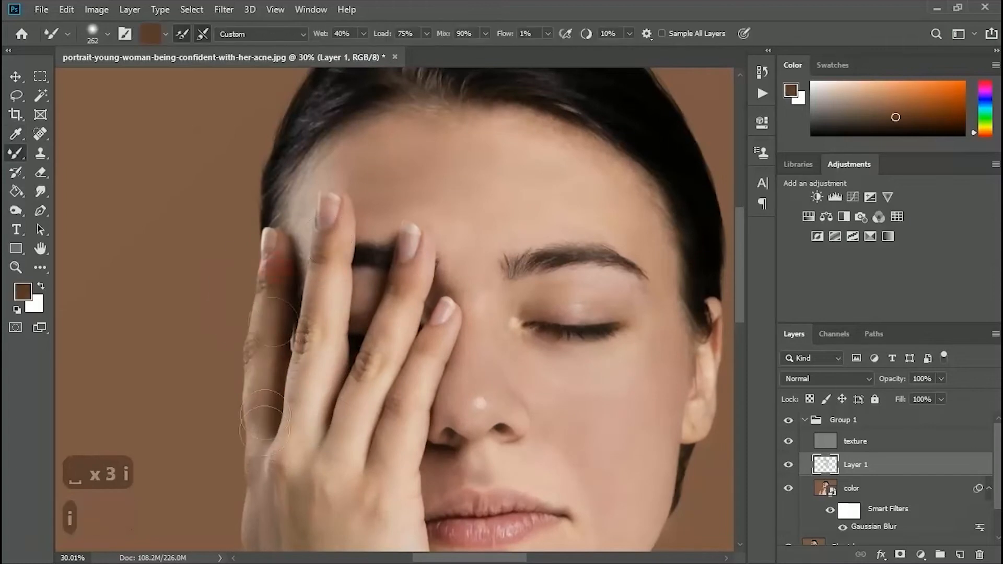
{"action": "key", "text": "i"}
{"action": "left_click", "coordinate": [334, 222]}
{"action": "key", "text": "i"}
{"action": "left_click", "coordinate": [416, 238]}
{"action": "key", "text": "i"}
{"action": "left_click", "coordinate": [443, 312]}
Step: Sample tones along the lower fingers and knuckles and blend them into the back of the hand
{"action": "key", "text": "i"}
{"action": "left_click", "coordinate": [389, 381]}
{"action": "key", "text": "b"}
{"action": "mouse_move", "coordinate": [384, 367]}
{"action": "left_mouse_down"}
{"action": "mouse_move", "coordinate": [401, 465]}
{"action": "mouse_move", "coordinate": [407, 219]}
{"action": "left_mouse_up"}
{"action": "key", "text": "i"}
{"action": "left_click", "coordinate": [331, 304]}
{"action": "key", "text": "i"}
{"action": "left_click", "coordinate": [364, 260]}
Step: Set the Mixer Brush flow to 5% and blend the shaded side of the wrist and forearm with sampled tones
{"action": "mouse_move", "coordinate": [442, 478]}
{"action": "left_mouse_down"}
{"action": "mouse_move", "coordinate": [401, 282]}
{"action": "mouse_move", "coordinate": [497, 162]}
{"action": "left_mouse_up"}
{"action": "key", "text": "i"}
{"action": "left_click", "coordinate": [329, 217]}
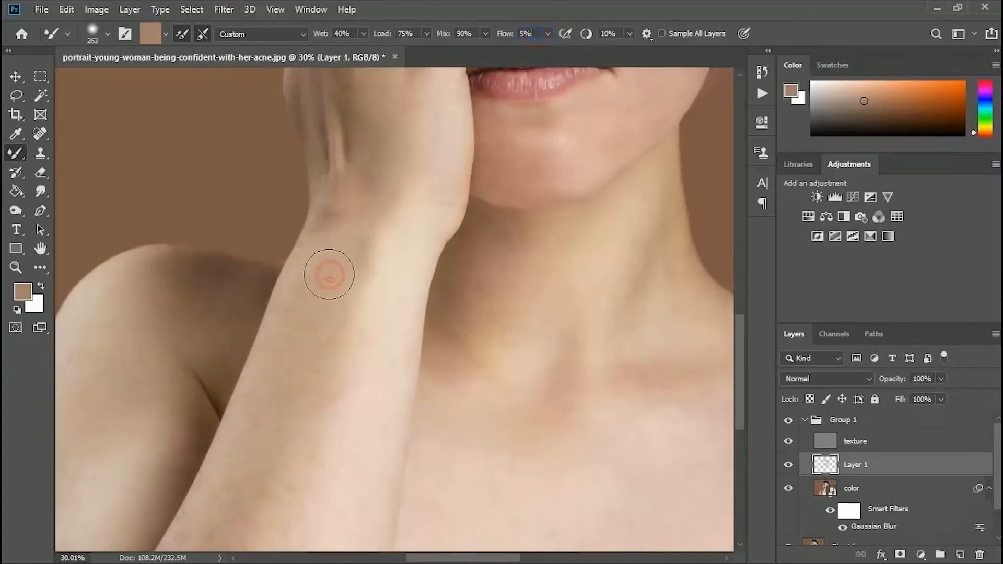
{"action": "key", "text": "i"}
{"action": "left_click", "coordinate": [293, 309]}
Step: Sample the light tone on the forearm's lit side and blend it downward from the wrist
{"action": "left_click_drag", "start_coordinate": [251, 486], "coordinate": [264, 362]}
{"action": "left_click_drag", "start_coordinate": [380, 218], "coordinate": [376, 305]}
{"action": "key", "text": "i"}
{"action": "left_click", "coordinate": [392, 311]}
{"action": "left_click", "coordinate": [399, 229]}
{"action": "left_click_drag", "start_coordinate": [412, 255], "coordinate": [407, 274]}
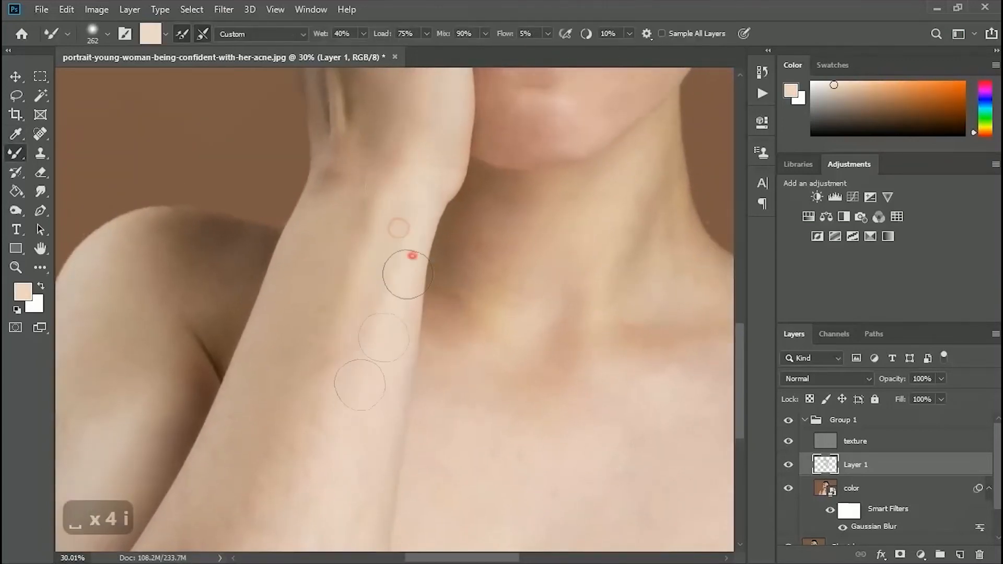
{"action": "left_click_drag", "start_coordinate": [360, 418], "coordinate": [381, 273]}
Step: Show the whole image and blend the middle of the forearm with a newly sampled light skin tone
{"action": "key", "text": "ctrl+0"}
{"action": "key", "text": "b"}
{"action": "key", "text": "i"}
{"action": "left_click", "coordinate": [360, 403]}
{"action": "key", "text": "b"}
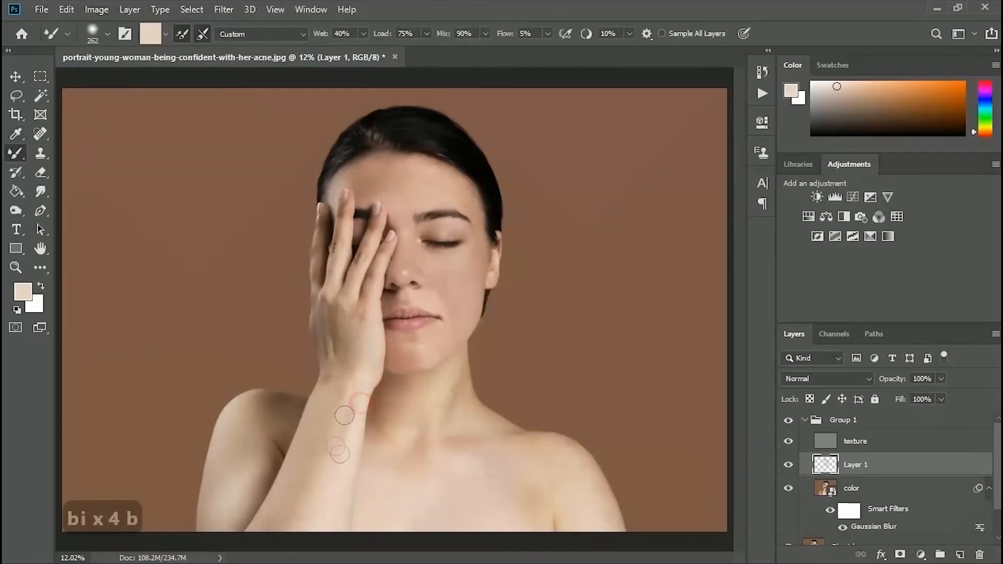
Step: Sample the dark tone on the shaded shoulder behind the forearm and blend across the shoulder top
{"action": "key", "text": "i"}
{"action": "left_click", "coordinate": [271, 401]}
{"action": "key", "text": "b"}
{"action": "key", "text": "i"}
{"action": "key", "text": "b"}
{"action": "left_click", "coordinate": [253, 405]}
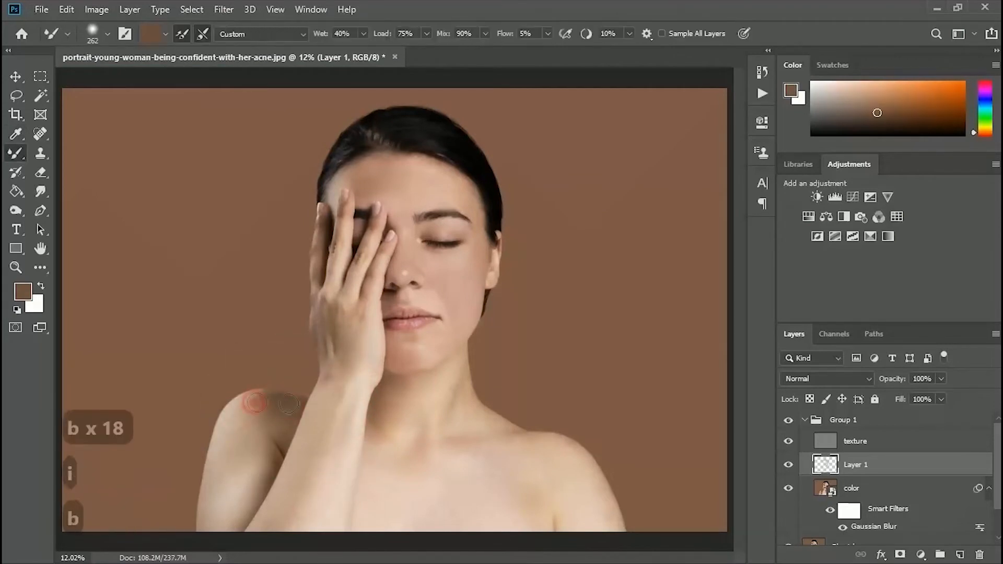
Step: Sample light tones on the outer shoulder and upper arm and blend them at brush size 561
{"action": "key", "text": "i"}
{"action": "left_click", "coordinate": [233, 410]}
{"action": "key", "text": "i"}
{"action": "left_click", "coordinate": [239, 490]}
{"action": "key", "text": "b"}
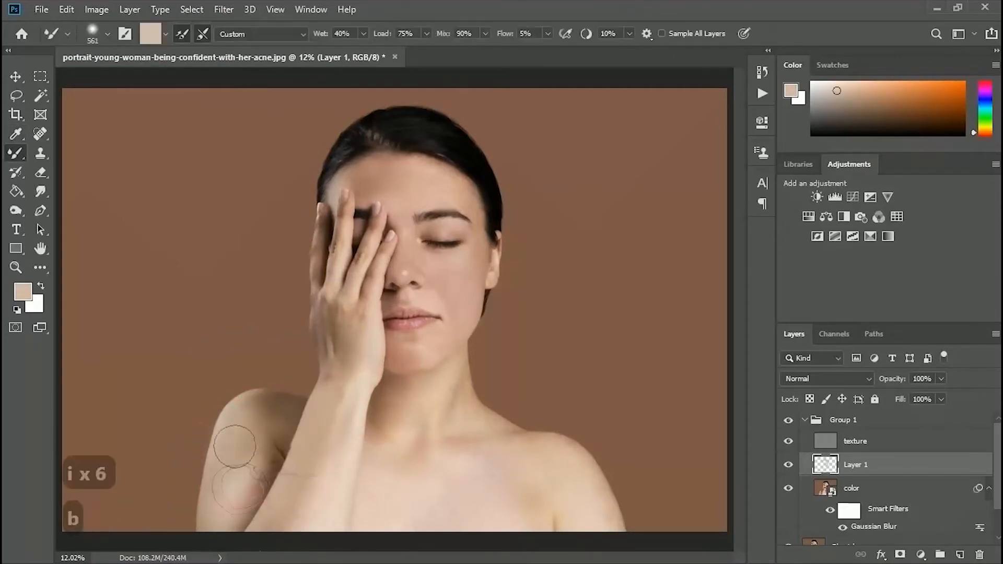
{"action": "left_click_drag", "start_coordinate": [241, 472], "coordinate": [227, 499]}
Step: Sample the mid and shadow tones of the upper arm and blend the area beside the forearm
{"action": "key", "text": "i"}
{"action": "left_click", "coordinate": [235, 454]}
{"action": "key", "text": "b"}
{"action": "key", "text": "i"}
{"action": "left_click", "coordinate": [270, 465]}
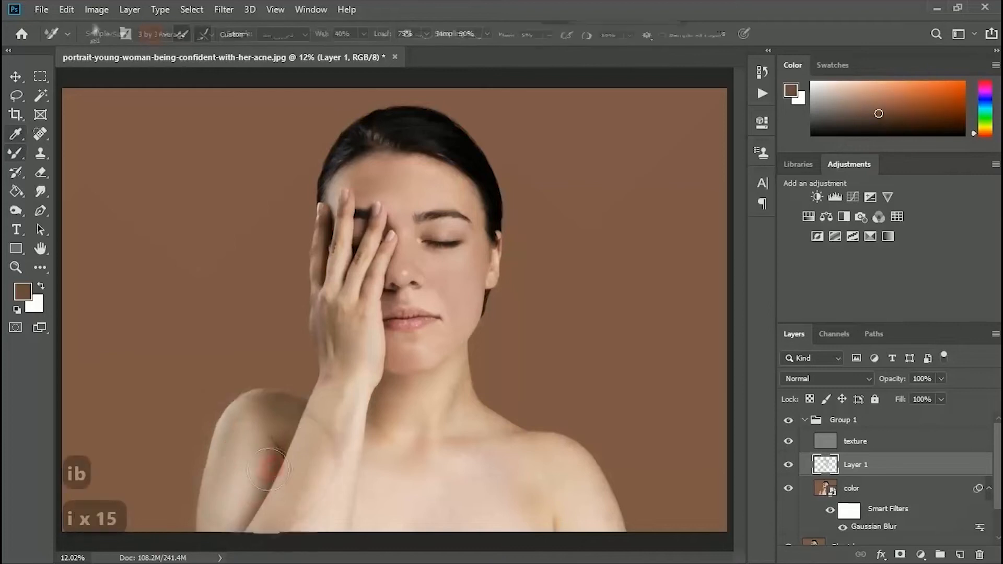
{"action": "left_click_drag", "start_coordinate": [270, 464], "coordinate": [267, 499]}
Step: Sample tones on the upper chest and neck base and blend the chest and shaded neck
{"action": "key", "text": "i"}
{"action": "left_click", "coordinate": [418, 469]}
{"action": "left_click_drag", "start_coordinate": [430, 472], "coordinate": [412, 514]}
{"action": "key", "text": "i"}
{"action": "left_click", "coordinate": [396, 441]}
{"action": "left_click_drag", "start_coordinate": [424, 434], "coordinate": [392, 394]}
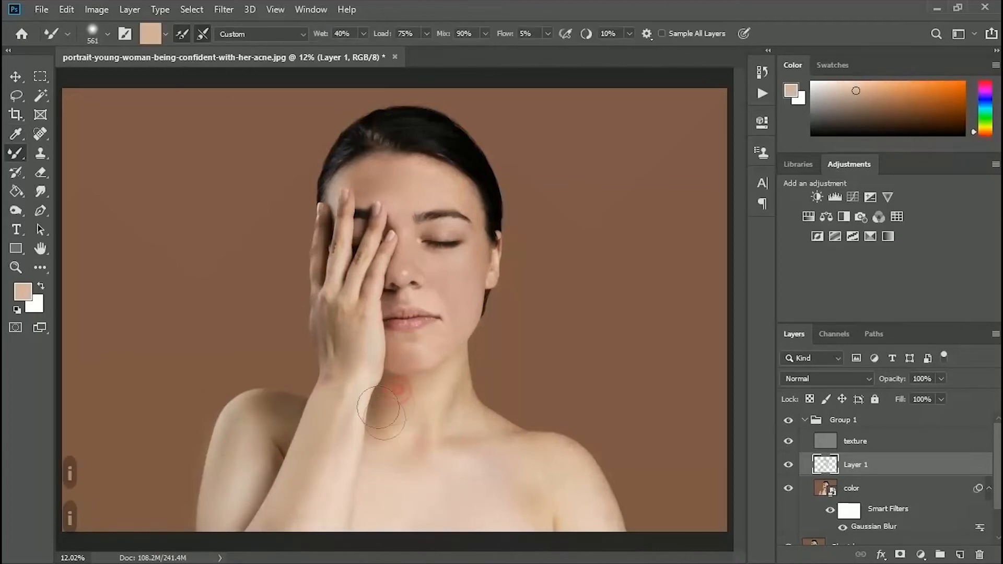
Step: Sample tones on the neck side, collarbone and chest and blend them toward the uncovered shoulder
{"action": "key", "text": "i"}
{"action": "left_click", "coordinate": [464, 388]}
{"action": "key", "text": "i"}
{"action": "left_click", "coordinate": [459, 457]}
{"action": "key", "text": "i"}
{"action": "left_click", "coordinate": [447, 491]}
{"action": "left_click_drag", "start_coordinate": [513, 496], "coordinate": [517, 512]}
Step: Try blending the uncovered shoulder with a tone sampled near its upper edge, and undo the last strokes
{"action": "key", "text": "i"}
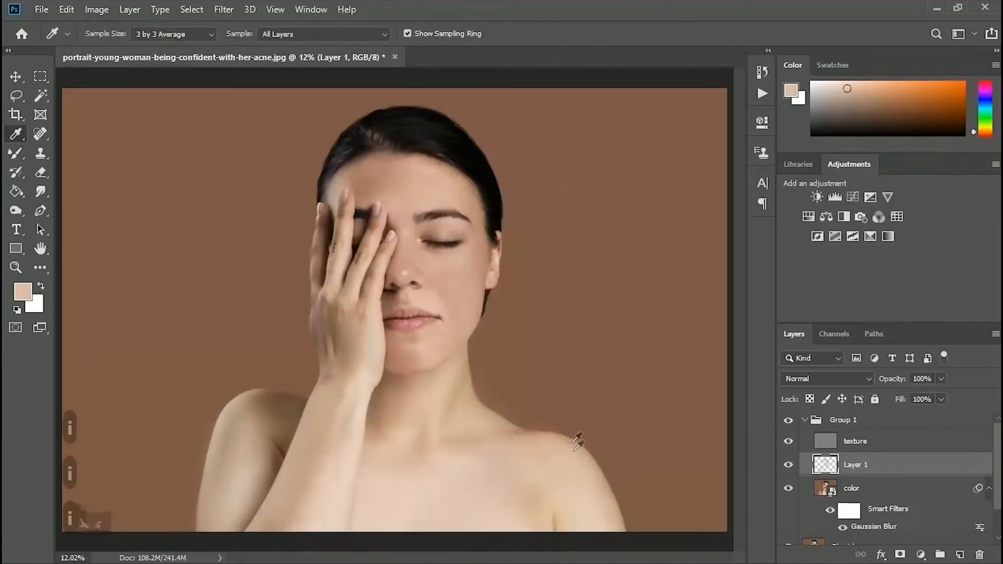
{"action": "left_click", "coordinate": [578, 441]}
{"action": "key", "text": "ctrl+z"}
{"action": "key", "text": "ctrl+z"}
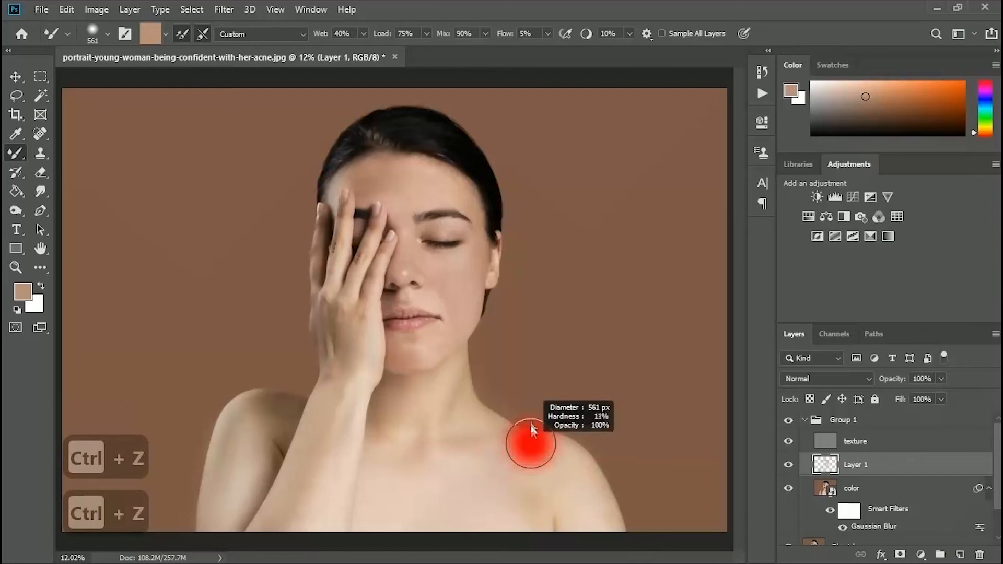
Step: Erase excess paint on Layer 1 along the forearm and upper arm with the Eraser, lowering its flow to 46%
{"action": "left_click", "coordinate": [789, 465]}
{"action": "right_click", "coordinate": [18, 97]}
{"action": "right_click", "coordinate": [43, 97]}
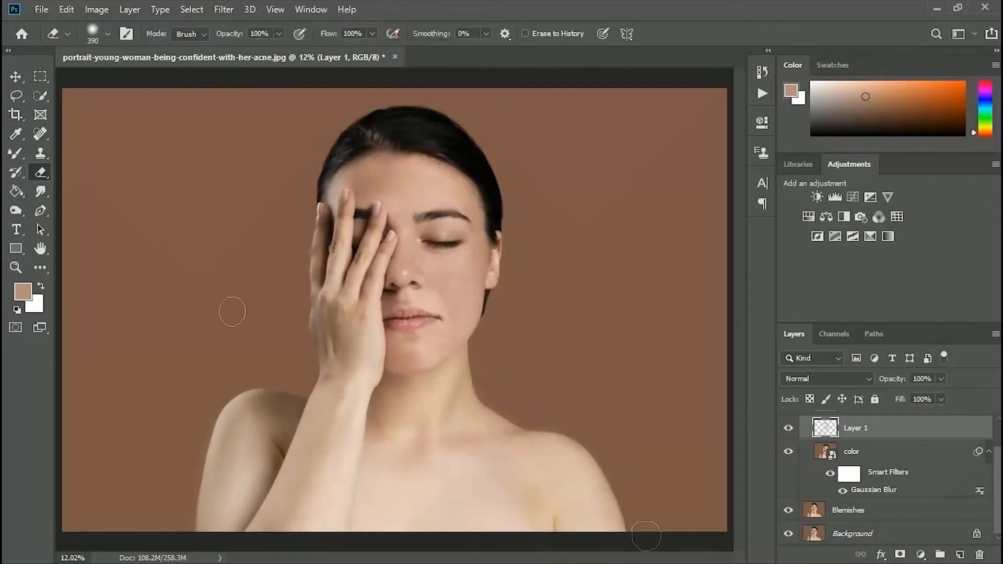
{"action": "left_click_drag", "start_coordinate": [355, 402], "coordinate": [336, 479]}
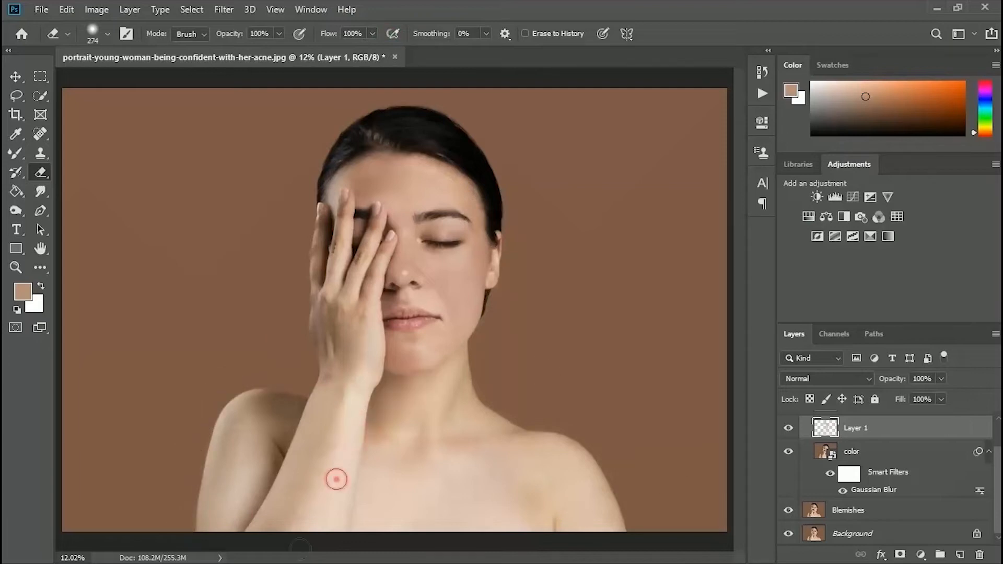
{"action": "left_click_drag", "start_coordinate": [223, 456], "coordinate": [229, 460]}
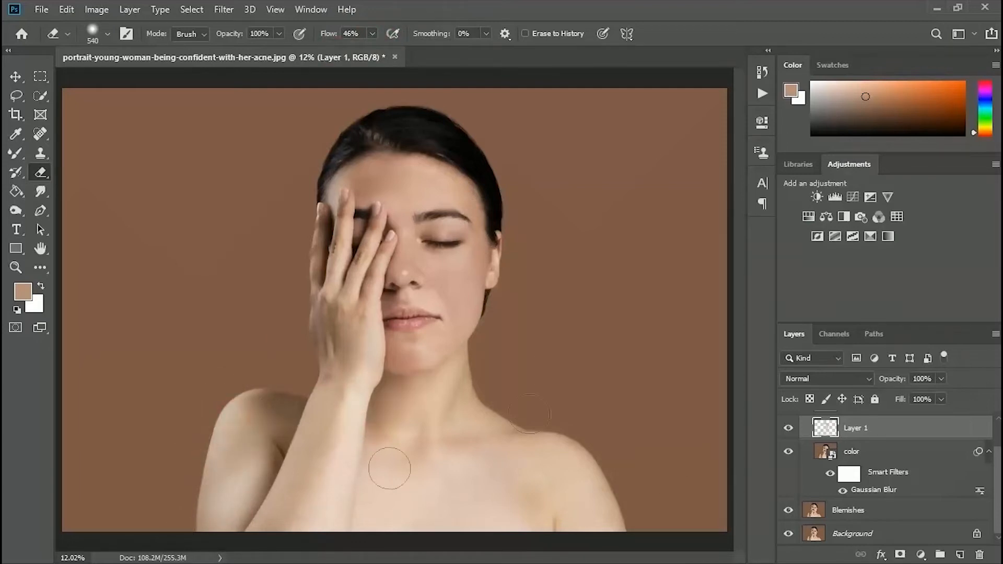
Step: Compare the face and body with Layer 1 hidden and shown, including a closer view of the face
{"action": "left_click", "coordinate": [788, 429]}
{"action": "key", "text": "z"}
{"action": "key", "text": "space"}
{"action": "left_click_drag", "start_coordinate": [465, 269], "coordinate": [553, 335]}
{"action": "left_click", "coordinate": [790, 430]}
{"action": "left_click", "coordinate": [789, 431]}
Step: Stamp all visible layers into a new layer, place it above Group 1 and name it dodge burn
{"action": "left_click", "coordinate": [960, 555]}
{"action": "scroll", "coordinate": [867, 460], "scroll_direction": "up", "scroll_amount": 1}
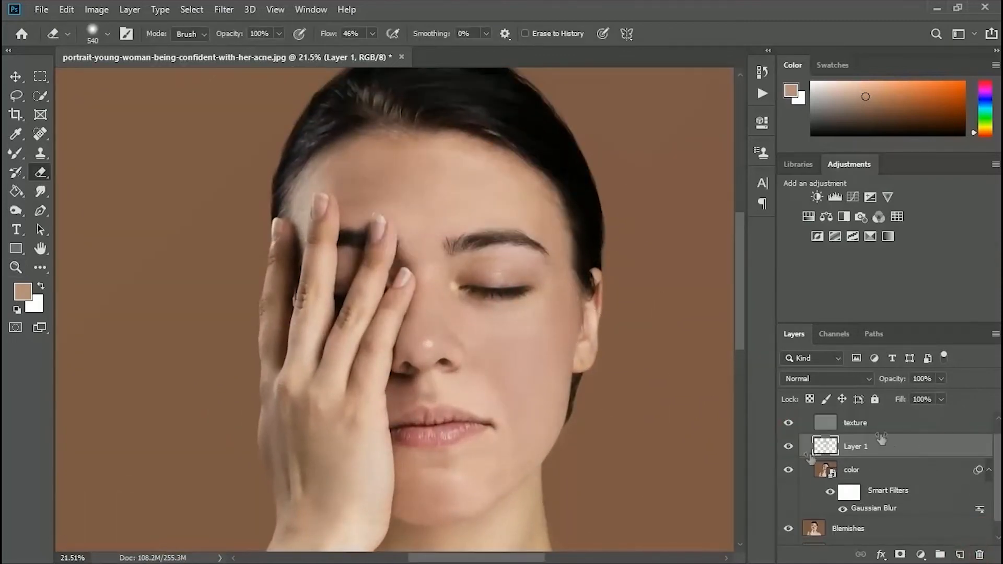
{"action": "key", "text": "ctrl+alt+shift+e"}
{"action": "left_click_drag", "start_coordinate": [917, 468], "coordinate": [867, 415]}
{"action": "double_click", "coordinate": [851, 423]}
{"action": "type", "text": "dodge burn"}
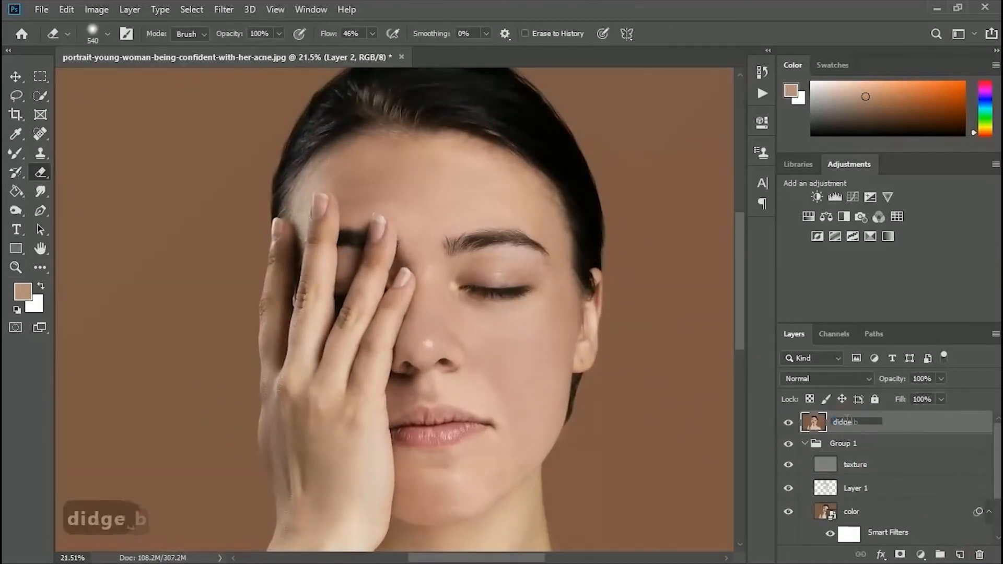
{"action": "key", "text": "Return"}
Step: Hide the dodge burn layer and try Layer 1 at 60% opacity, comparing the skin with it off and on
{"action": "left_click", "coordinate": [789, 423]}
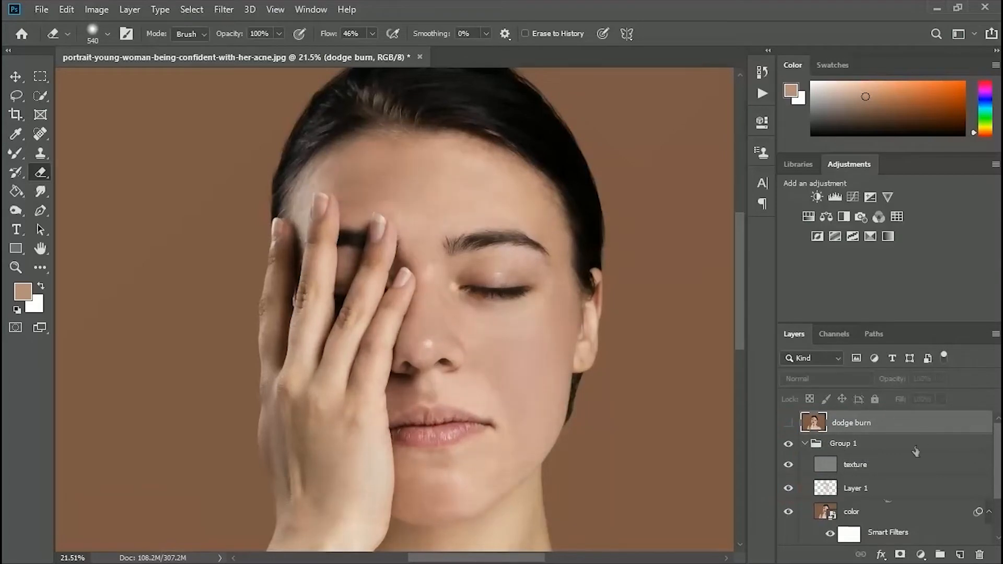
{"action": "left_click", "coordinate": [856, 488]}
{"action": "left_click", "coordinate": [941, 378]}
{"action": "mouse_move", "coordinate": [944, 395]}
{"action": "left_mouse_down"}
{"action": "mouse_move", "coordinate": [912, 400]}
{"action": "mouse_move", "coordinate": [936, 398]}
{"action": "left_mouse_up"}
{"action": "left_click", "coordinate": [789, 488]}
{"action": "left_click", "coordinate": [940, 378]}
{"action": "left_click", "coordinate": [788, 488]}
{"action": "left_click", "coordinate": [788, 488]}
{"action": "left_click", "coordinate": [940, 378]}
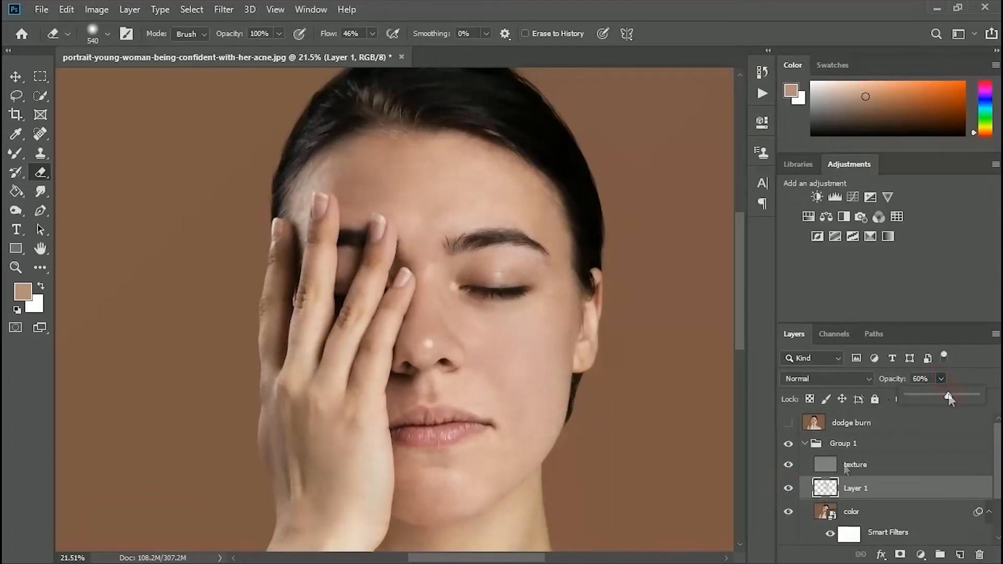
{"action": "left_click", "coordinate": [788, 488]}
Step: Set Layer 1's opacity to 80% while checking the cheek up close with the layer off and on
{"action": "key", "text": "ctrl+0"}
{"action": "key", "text": "z"}
{"action": "left_click_drag", "start_coordinate": [467, 375], "coordinate": [516, 370]}
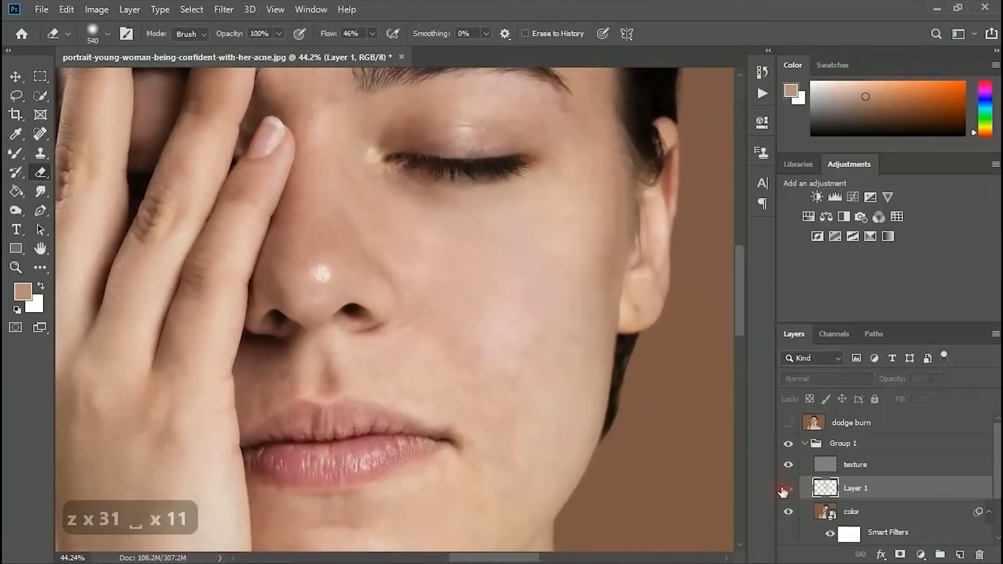
{"action": "left_click", "coordinate": [940, 379]}
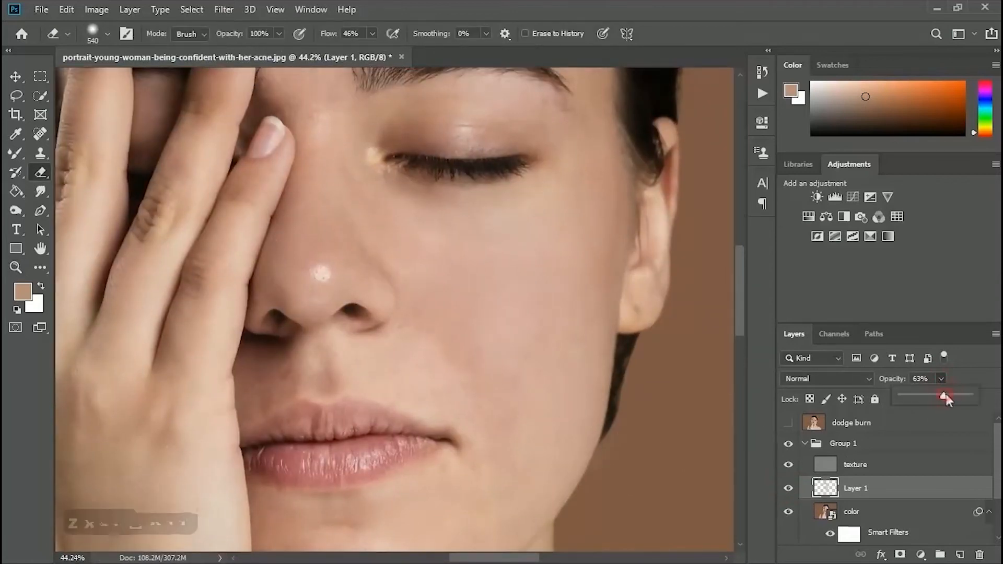
{"action": "left_click", "coordinate": [945, 394]}
{"action": "left_click", "coordinate": [788, 488]}
{"action": "left_click", "coordinate": [789, 488]}
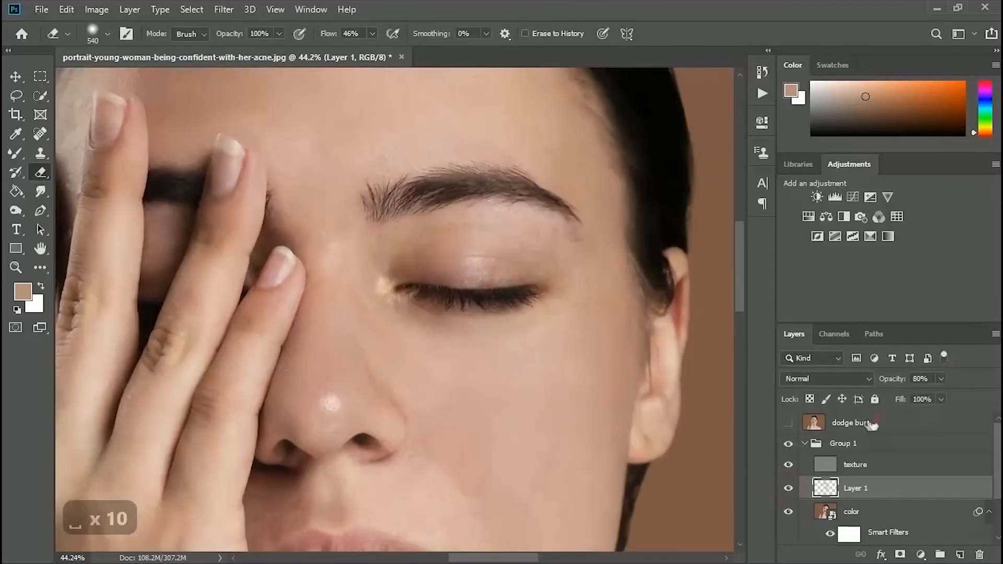
Step: Delete the dodge burn layer and stamp the visible layers into a fresh layer above Group 1
{"action": "left_click", "coordinate": [904, 423]}
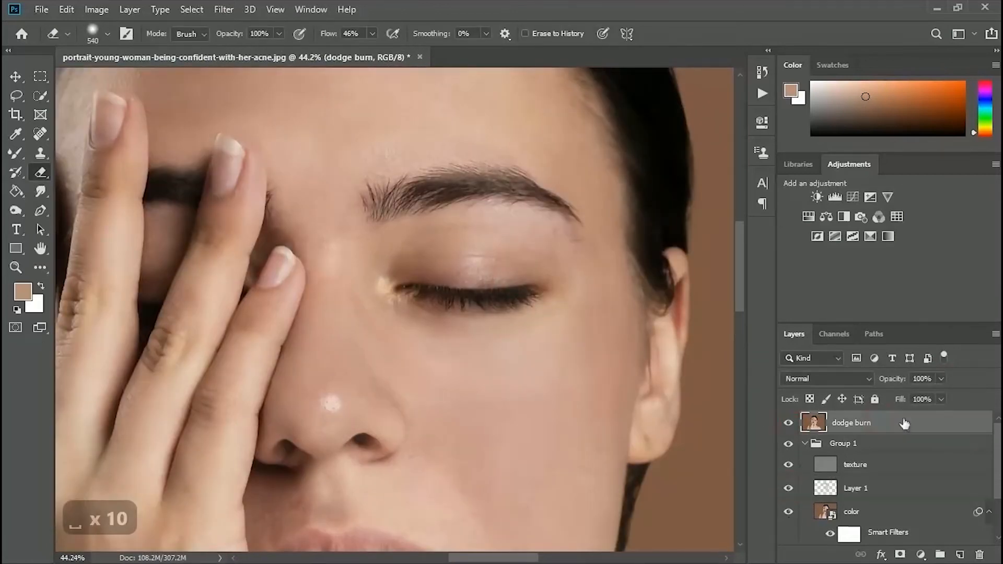
{"action": "left_click", "coordinate": [979, 554]}
{"action": "left_click", "coordinate": [439, 221]}
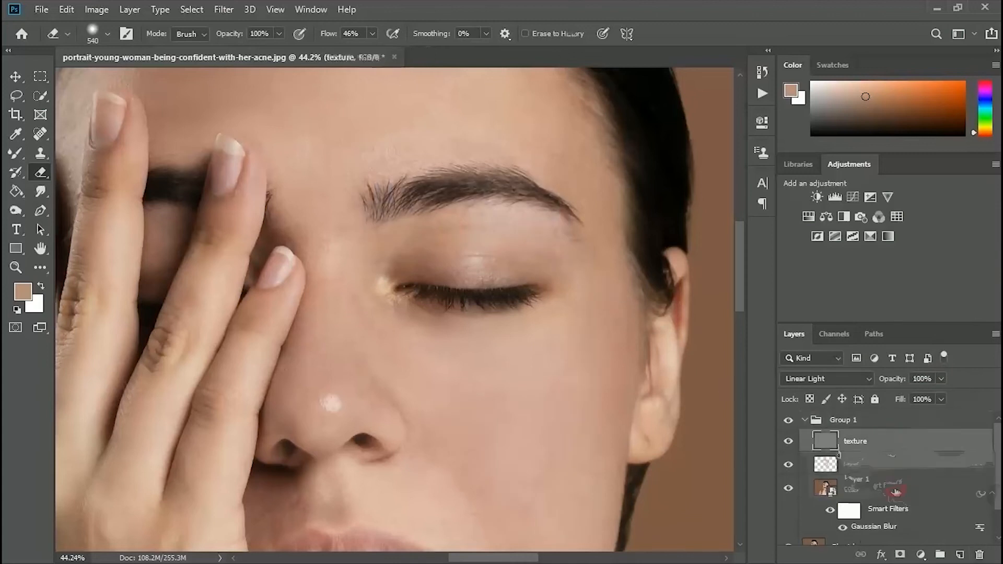
{"action": "key", "text": "ctrl+alt+shift+e"}
Step: Brighten the forehead and nose highlights on Layer 2 with the Dodge tool, using Midtones at 5% exposure
{"action": "left_click_drag", "start_coordinate": [478, 242], "coordinate": [494, 419]}
{"action": "left_click", "coordinate": [15, 210]}
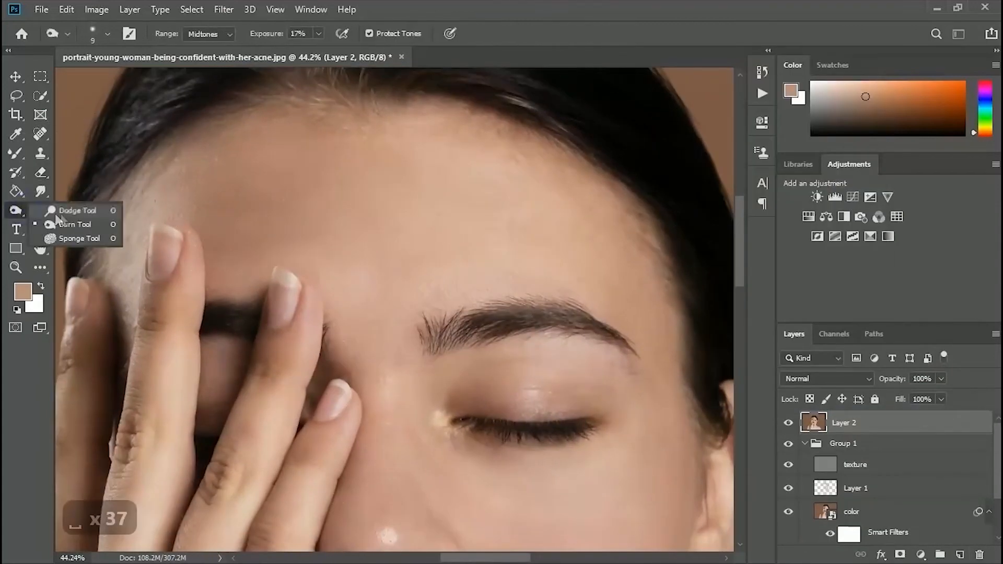
{"action": "left_click", "coordinate": [78, 207]}
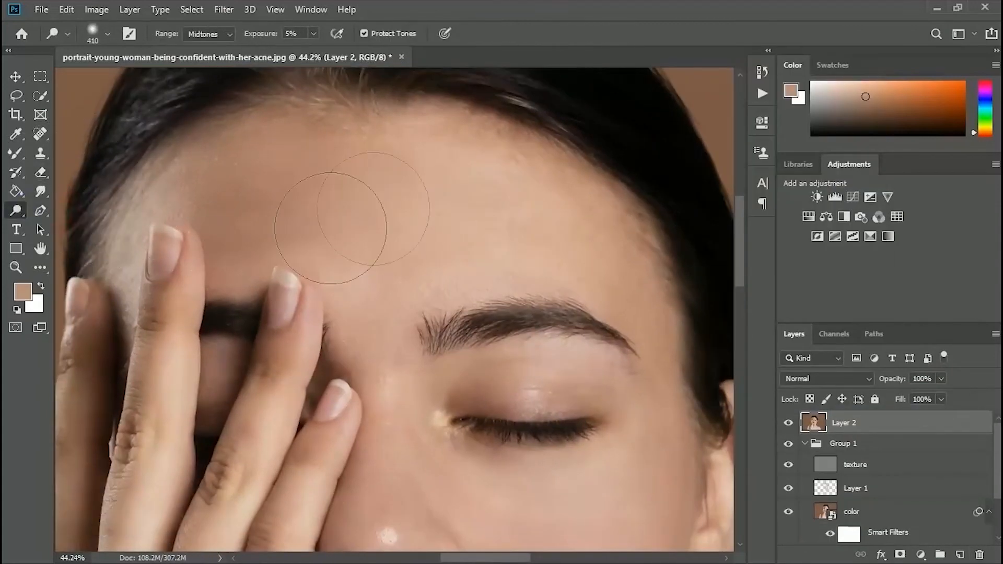
{"action": "key", "text": "space"}
{"action": "left_click_drag", "start_coordinate": [386, 201], "coordinate": [314, 256]}
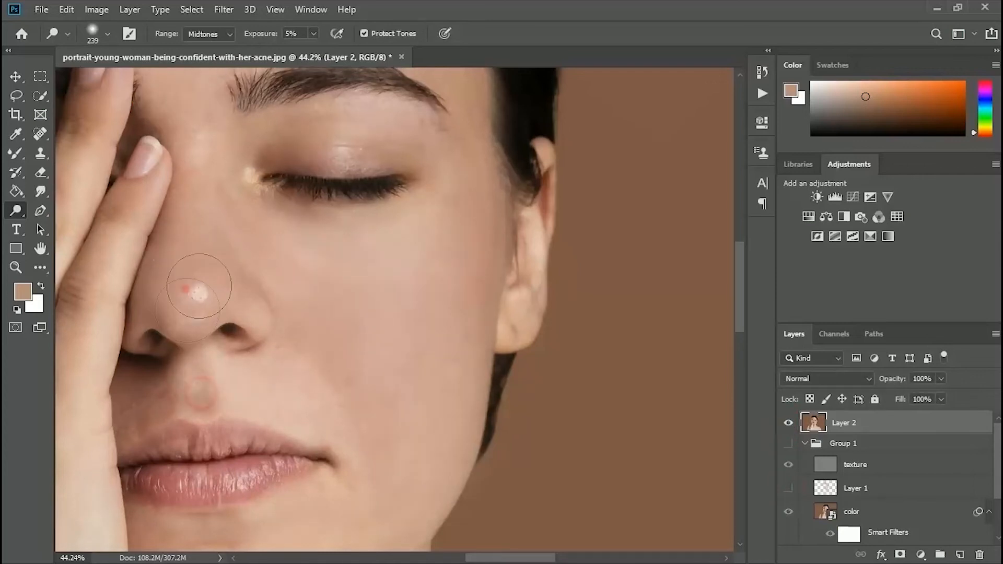
Step: Compare Layer 2 off and on, and dodge the highlights along the fingers and back of the hand
{"action": "key", "text": "space"}
{"action": "left_click_drag", "start_coordinate": [212, 192], "coordinate": [720, 481]}
{"action": "left_click", "coordinate": [788, 422]}
{"action": "left_click", "coordinate": [788, 422]}
{"action": "left_click_drag", "start_coordinate": [506, 409], "coordinate": [395, 374]}
{"action": "key", "text": "space"}
{"action": "left_click_drag", "start_coordinate": [504, 462], "coordinate": [569, 255]}
{"action": "key", "text": "space"}
{"action": "left_click_drag", "start_coordinate": [606, 371], "coordinate": [569, 188]}
Step: Dodge the light areas of the wrist, forearm and upper arm at brush size 239
{"action": "key", "text": "space"}
{"action": "left_click_drag", "start_coordinate": [548, 502], "coordinate": [575, 251]}
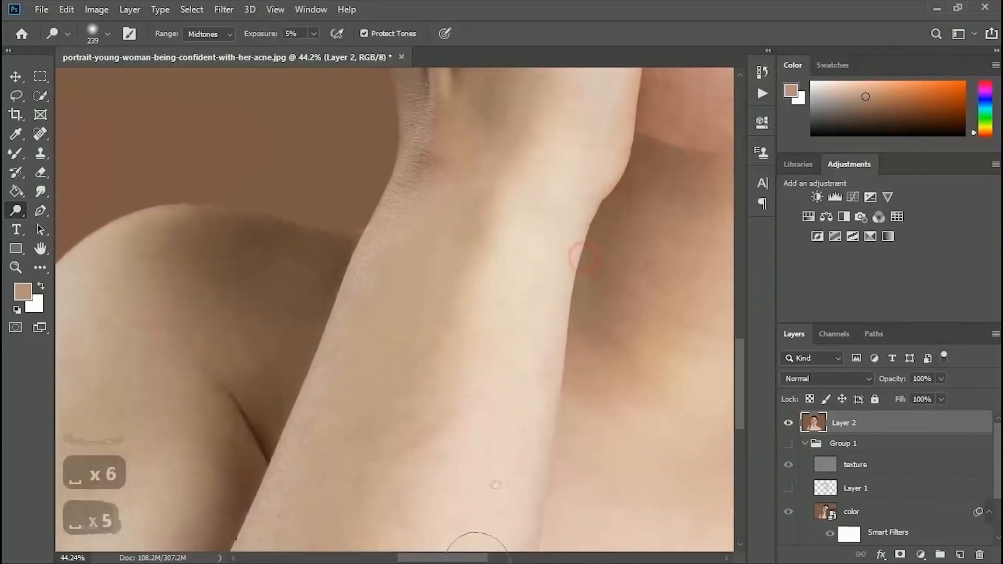
{"action": "key", "text": "space"}
{"action": "left_click_drag", "start_coordinate": [470, 429], "coordinate": [410, 287]}
{"action": "key", "text": "space"}
{"action": "key", "text": "space"}
{"action": "left_click_drag", "start_coordinate": [377, 456], "coordinate": [426, 244]}
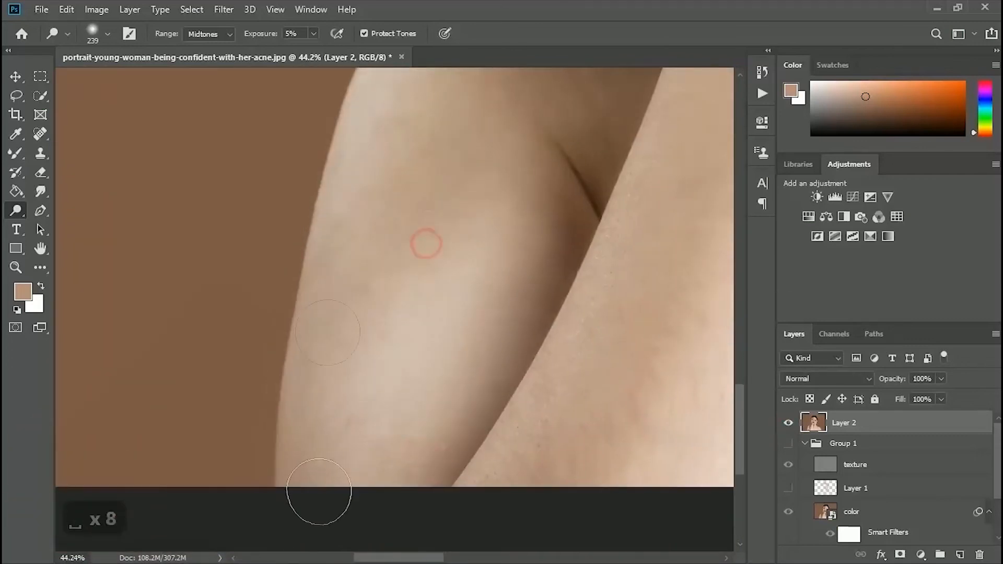
Step: Dodge the light areas of the neck, collarbone and uncovered shoulder, and return to the full image view
{"action": "left_click", "coordinate": [787, 423]}
{"action": "key", "text": "space"}
{"action": "left_click_drag", "start_coordinate": [633, 104], "coordinate": [403, 358]}
{"action": "left_click_drag", "start_coordinate": [679, 335], "coordinate": [314, 366]}
{"action": "left_click_drag", "start_coordinate": [668, 449], "coordinate": [360, 436]}
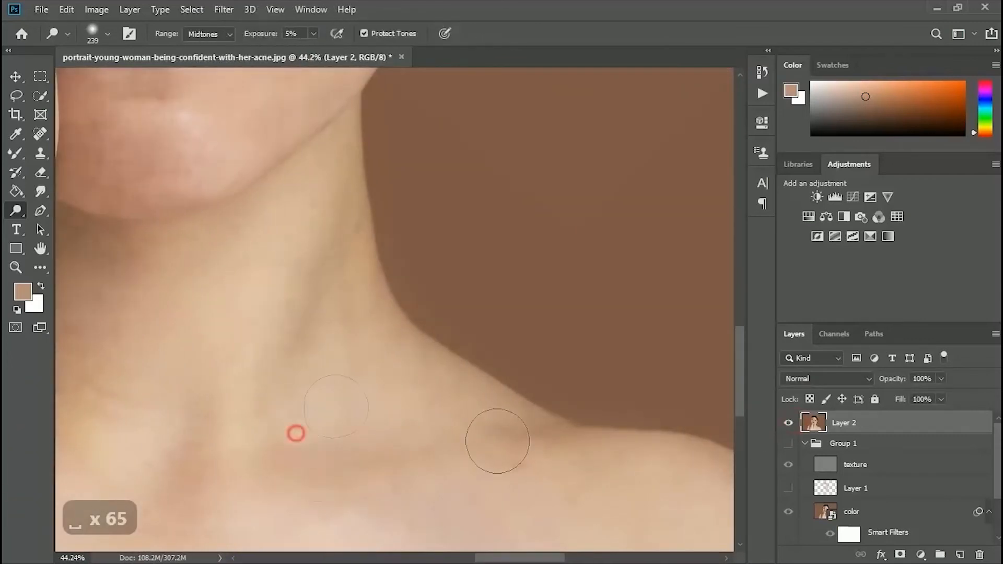
{"action": "key", "text": "space"}
{"action": "left_click_drag", "start_coordinate": [446, 486], "coordinate": [178, 298]}
{"action": "scroll", "coordinate": [313, 520], "scroll_direction": "down", "scroll_amount": 3}
{"action": "key", "text": "ctrl+0"}
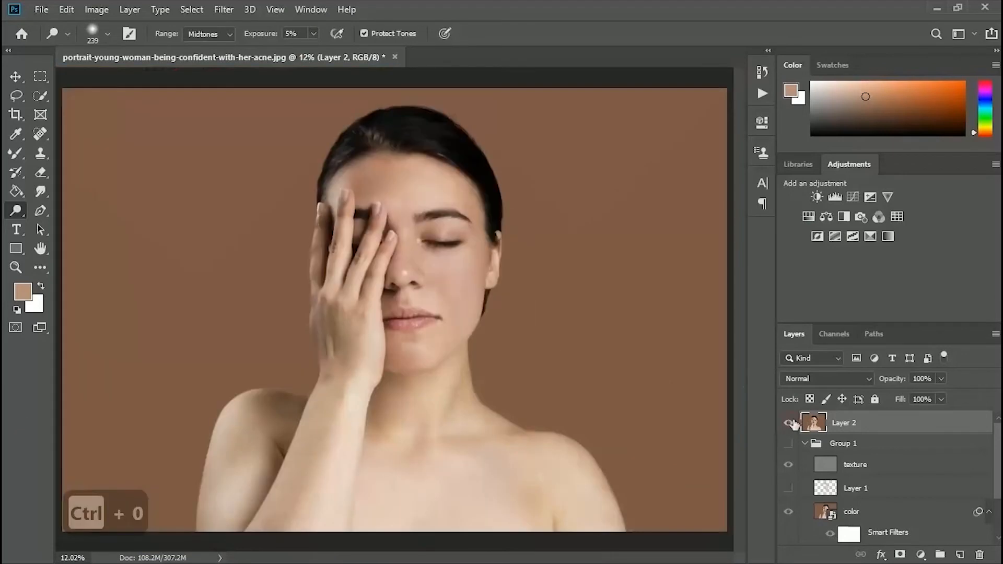
Step: Dodge the forehead center and the area between the brows, comparing the face with Layer 2 off and on
{"action": "left_click", "coordinate": [788, 423]}
{"action": "left_click", "coordinate": [789, 422]}
{"action": "key", "text": "z"}
{"action": "left_click_drag", "start_coordinate": [387, 178], "coordinate": [440, 178]}
{"action": "key", "text": "space"}
{"action": "left_click_drag", "start_coordinate": [440, 179], "coordinate": [388, 206]}
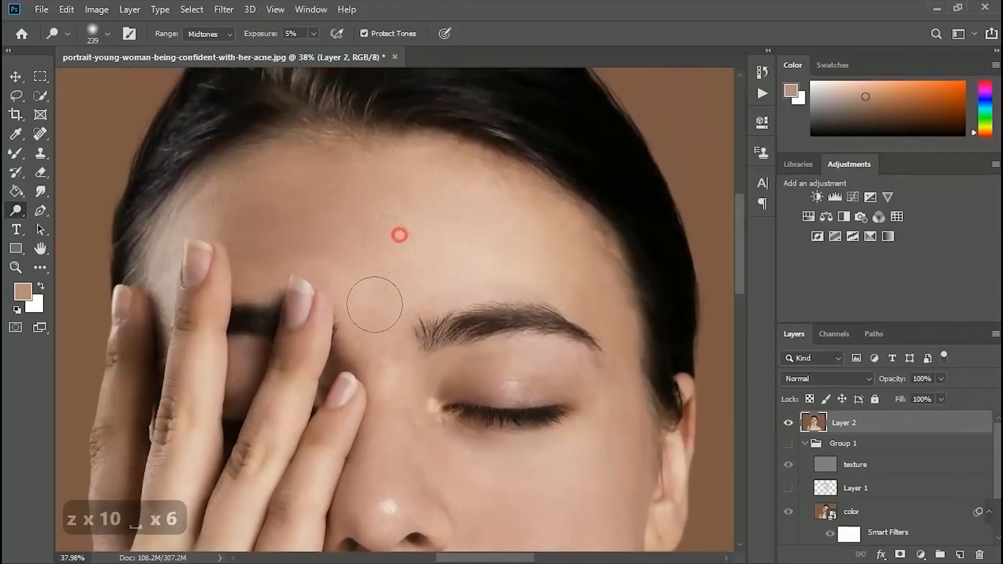
{"action": "key", "text": "space"}
{"action": "left_click_drag", "start_coordinate": [434, 335], "coordinate": [343, 168]}
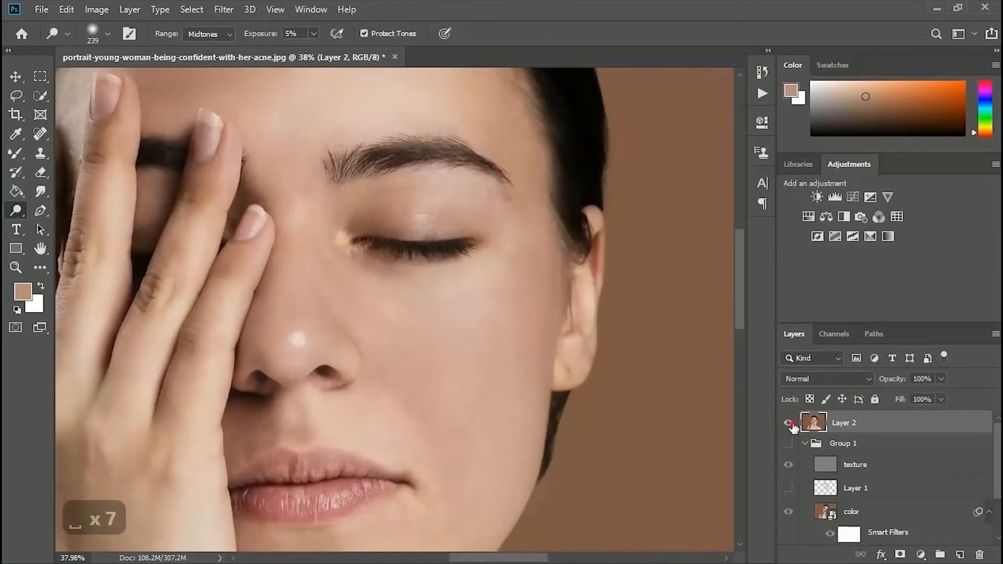
{"action": "left_click", "coordinate": [789, 423]}
{"action": "left_click", "coordinate": [789, 423]}
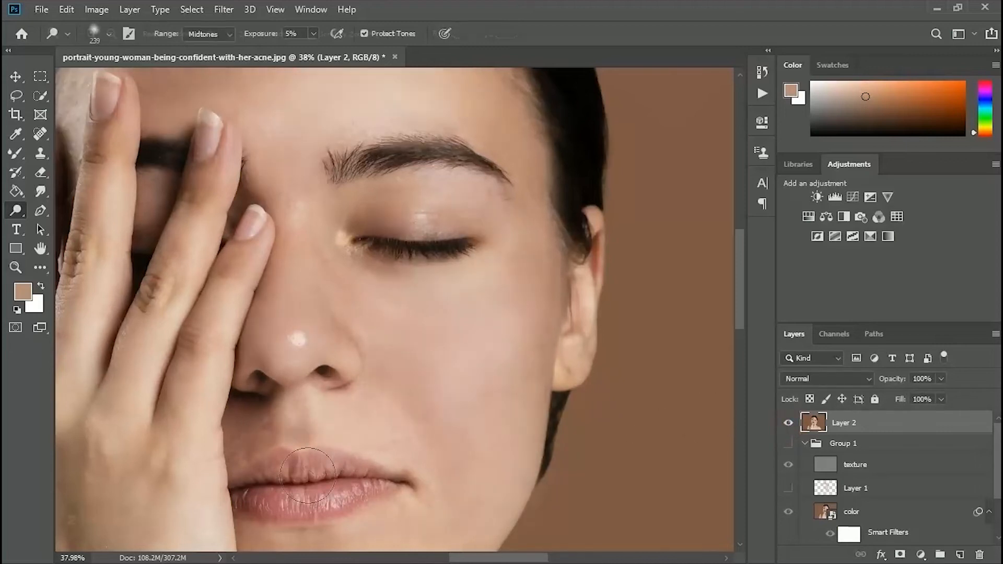
Step: Dodge the highlights on the lower lip at brush size 93, and compare the full image with Layer 2 off and on
{"action": "key", "text": "z"}
{"action": "left_click_drag", "start_coordinate": [305, 466], "coordinate": [357, 467]}
{"action": "left_click", "coordinate": [16, 210]}
{"action": "key", "text": "space"}
{"action": "left_click_drag", "start_coordinate": [212, 444], "coordinate": [204, 376]}
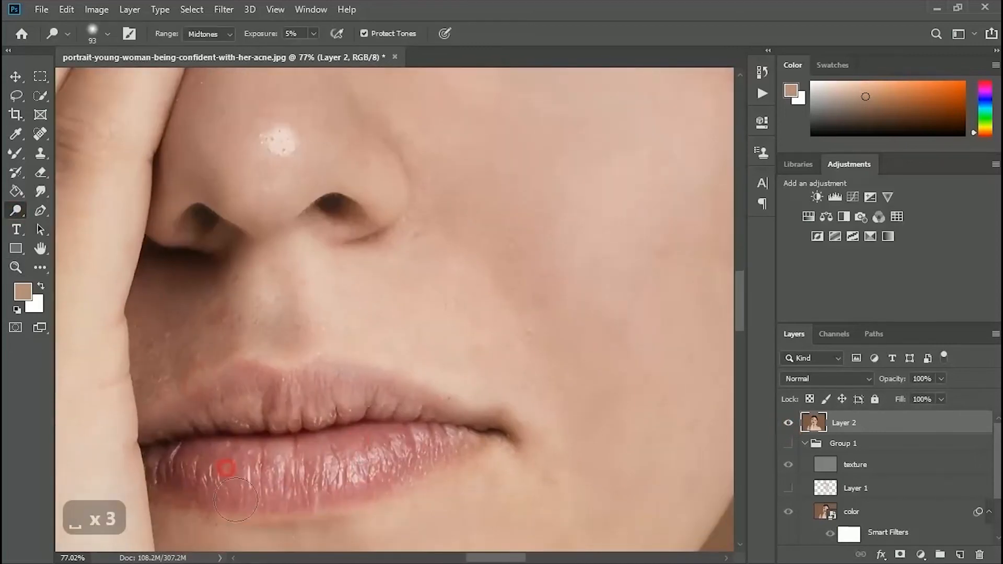
{"action": "key", "text": "ctrl+0"}
{"action": "left_click", "coordinate": [787, 425]}
{"action": "left_click", "coordinate": [787, 425]}
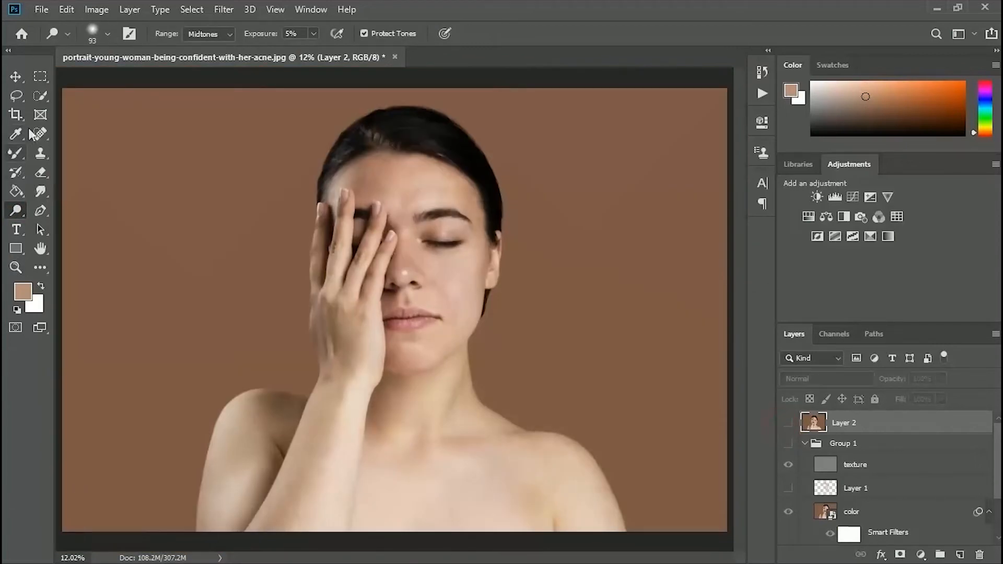
Step: Burn the shaded part of the forehead above the fingers with the Burn tool, comparing Layer 2 off and on
{"action": "right_click", "coordinate": [15, 211]}
{"action": "left_click", "coordinate": [60, 225]}
{"action": "mouse_move", "coordinate": [351, 226]}
{"action": "left_mouse_down"}
{"action": "mouse_move", "coordinate": [387, 231]}
{"action": "mouse_move", "coordinate": [444, 210]}
{"action": "left_mouse_up"}
{"action": "key", "text": "z"}
{"action": "right_click", "coordinate": [413, 277]}
{"action": "left_click_drag", "start_coordinate": [418, 219], "coordinate": [444, 331]}
{"action": "left_click", "coordinate": [789, 425]}
{"action": "left_click", "coordinate": [788, 425]}
Step: Undo the excess burn strokes on the forehead and use 5% exposure for the Burn tool
{"action": "left_click_drag", "start_coordinate": [358, 250], "coordinate": [330, 266]}
{"action": "key", "text": "ctrl+z"}
{"action": "key", "text": "ctrl+z"}
{"action": "left_click", "coordinate": [318, 33]}
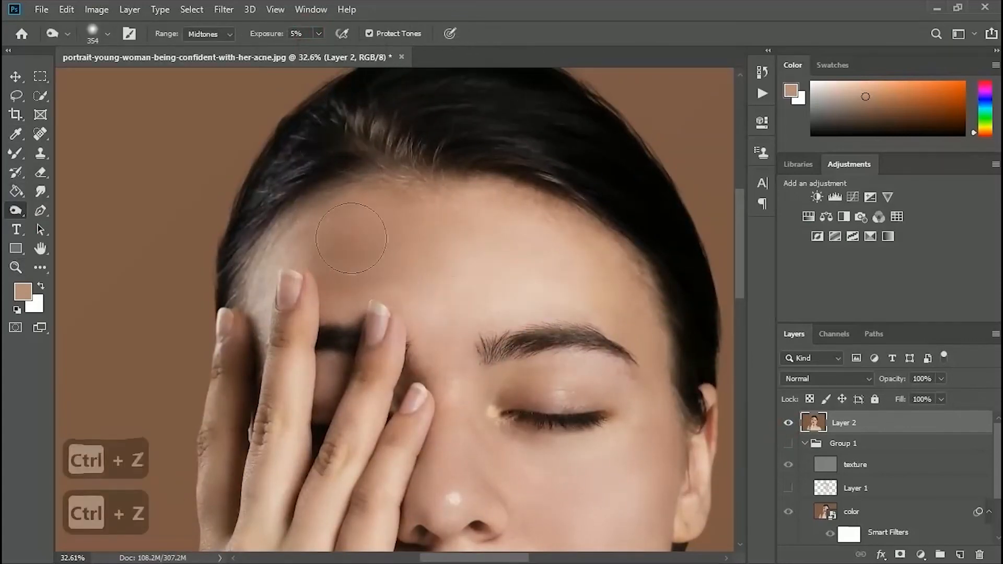
{"action": "key", "text": "ctrl+z"}
{"action": "key", "text": "ctrl+z"}
{"action": "key", "text": "ctrl+z"}
{"action": "key", "text": "ctrl+z"}
{"action": "key", "text": "ctrl+z"}
{"action": "key", "text": "ctrl+z"}
{"action": "key", "text": "ctrl+shift+z"}
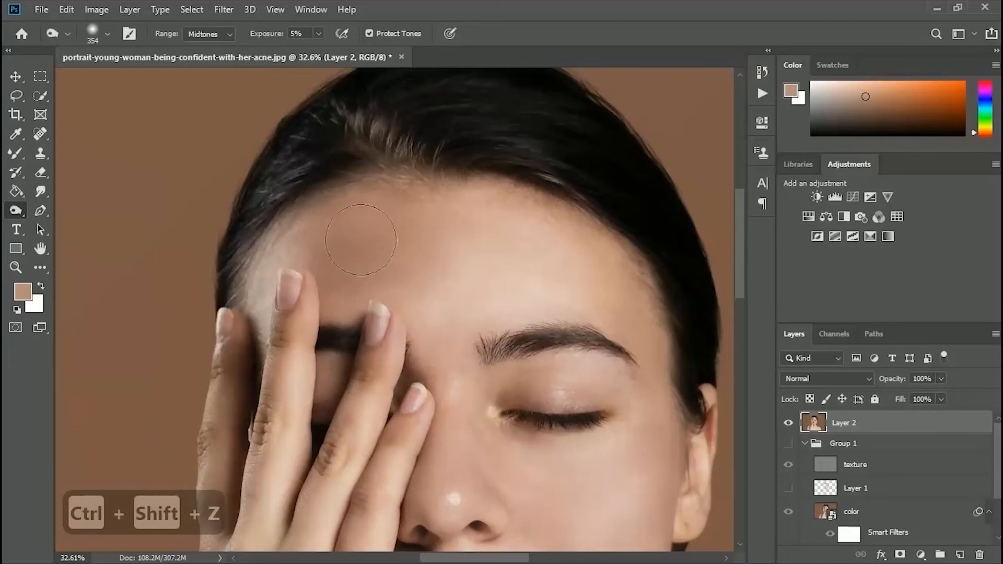
Step: Burn the shadows along the cheek, beside the nose, under it and toward the hairline at brush size 170
{"action": "left_click_drag", "start_coordinate": [660, 422], "coordinate": [430, 203]}
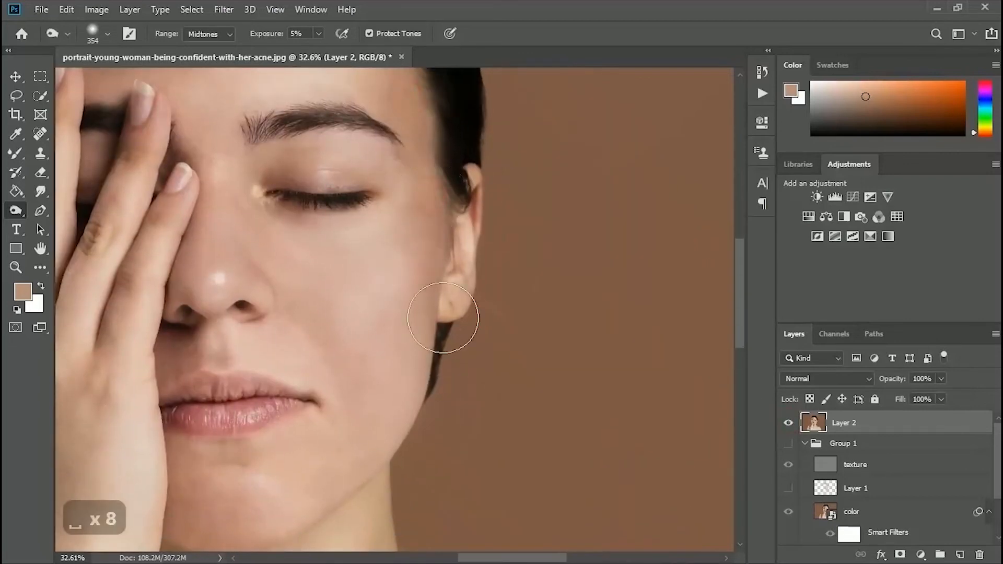
{"action": "left_click_drag", "start_coordinate": [336, 197], "coordinate": [463, 221]}
{"action": "right_click", "coordinate": [362, 171], "text": "alt"}
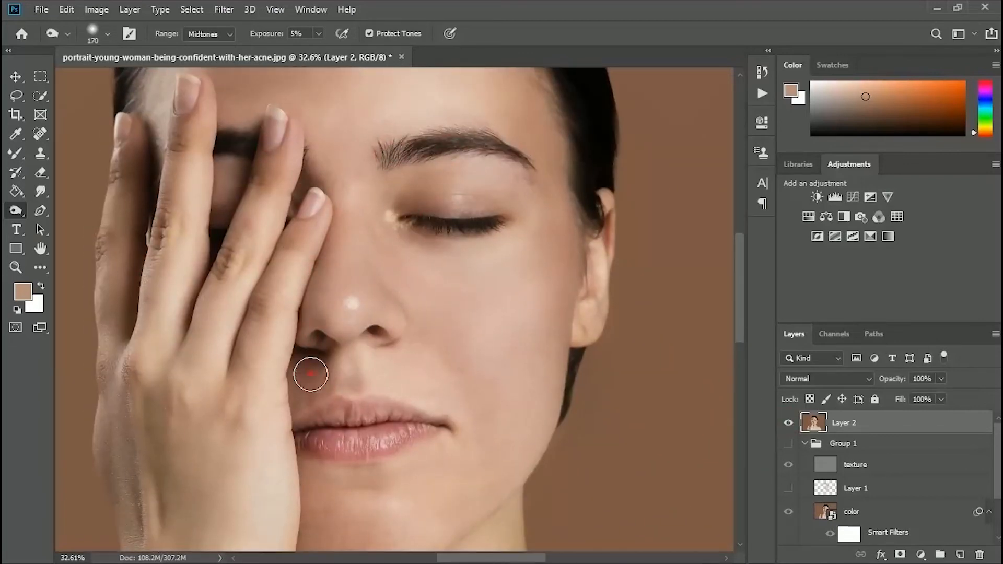
{"action": "left_click_drag", "start_coordinate": [407, 421], "coordinate": [364, 451]}
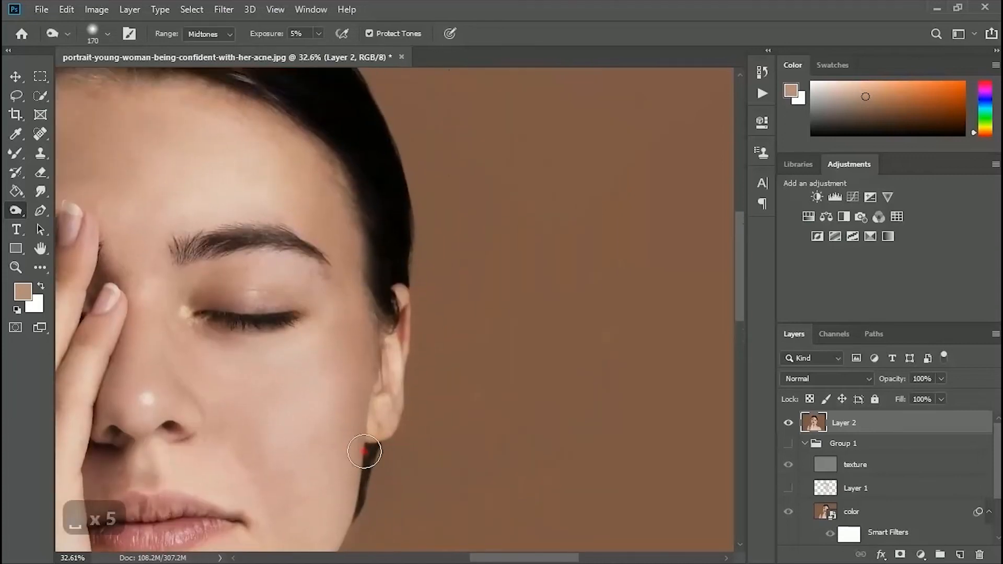
{"action": "left_click_drag", "start_coordinate": [271, 120], "coordinate": [316, 345]}
{"action": "left_click_drag", "start_coordinate": [147, 298], "coordinate": [428, 433]}
Step: Burn the shaded edges of the temple, fingers, back of the hand and wrist at brush size 170
{"action": "left_click_drag", "start_coordinate": [298, 424], "coordinate": [584, 179]}
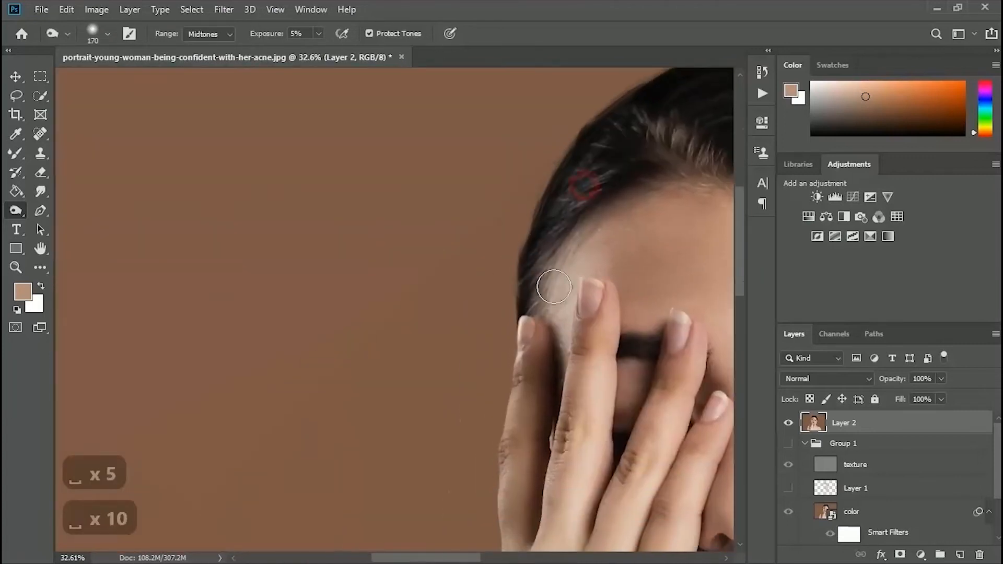
{"action": "left_click_drag", "start_coordinate": [554, 347], "coordinate": [376, 253]}
{"action": "left_click_drag", "start_coordinate": [367, 426], "coordinate": [317, 285]}
{"action": "left_click_drag", "start_coordinate": [335, 539], "coordinate": [346, 408]}
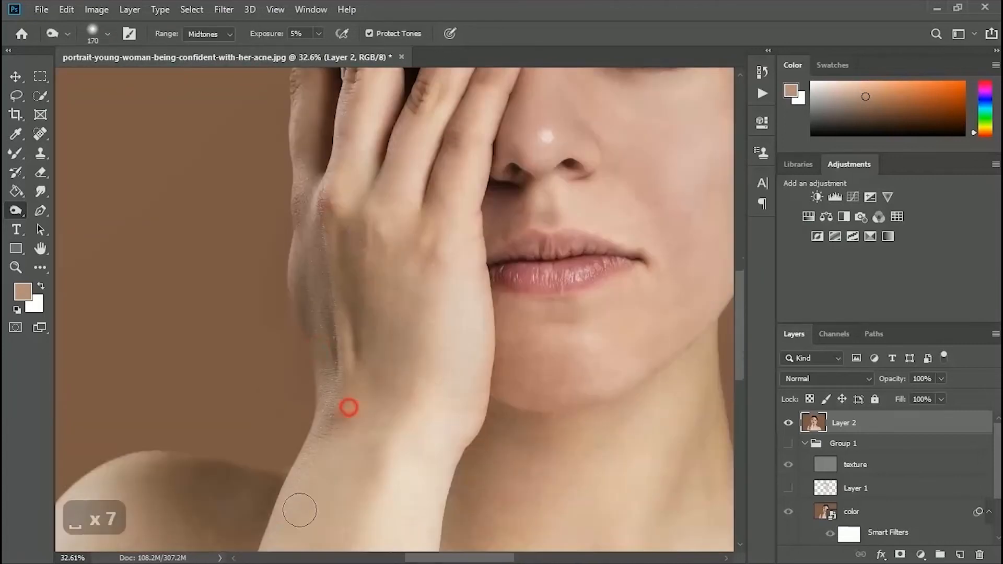
{"action": "left_click_drag", "start_coordinate": [327, 446], "coordinate": [381, 277]}
{"action": "left_click_drag", "start_coordinate": [494, 331], "coordinate": [515, 303]}
Step: Burn the shaded areas of the forearm, upper arm and shoulder at brush size 274
{"action": "left_click_drag", "start_coordinate": [463, 436], "coordinate": [591, 170]}
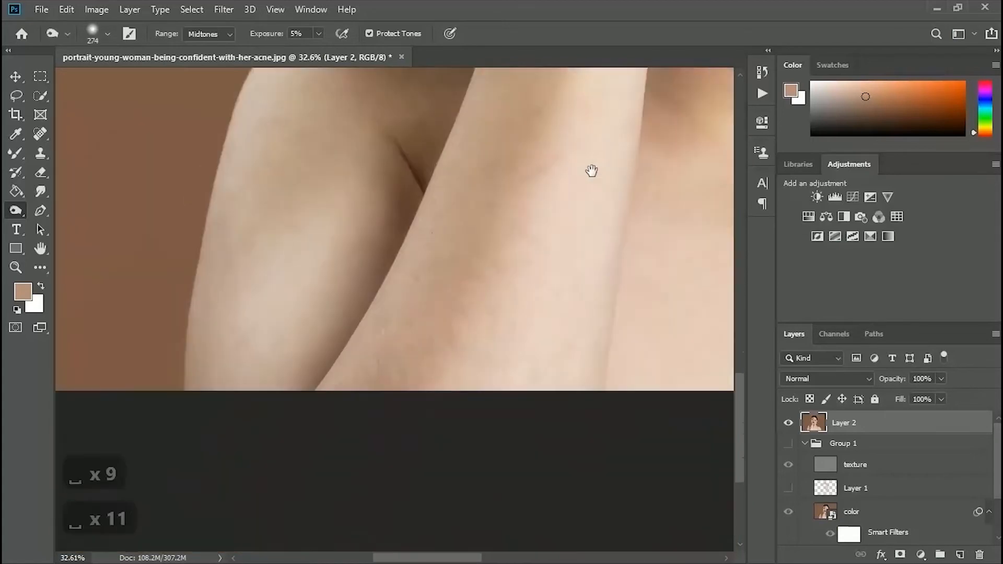
{"action": "left_click_drag", "start_coordinate": [506, 237], "coordinate": [586, 544]}
{"action": "key", "text": "ctrl+z"}
{"action": "left_click_drag", "start_coordinate": [376, 393], "coordinate": [362, 321]}
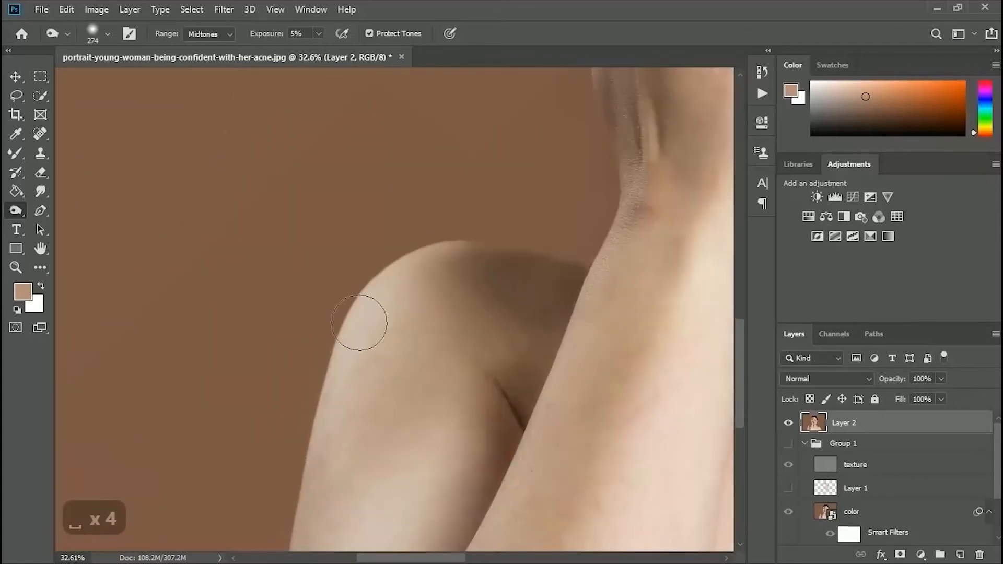
{"action": "left_click_drag", "start_coordinate": [468, 427], "coordinate": [497, 338]}
Step: Compare the full image with Layer 2 off and on to check the burned shadows
{"action": "key", "text": "ctrl+0"}
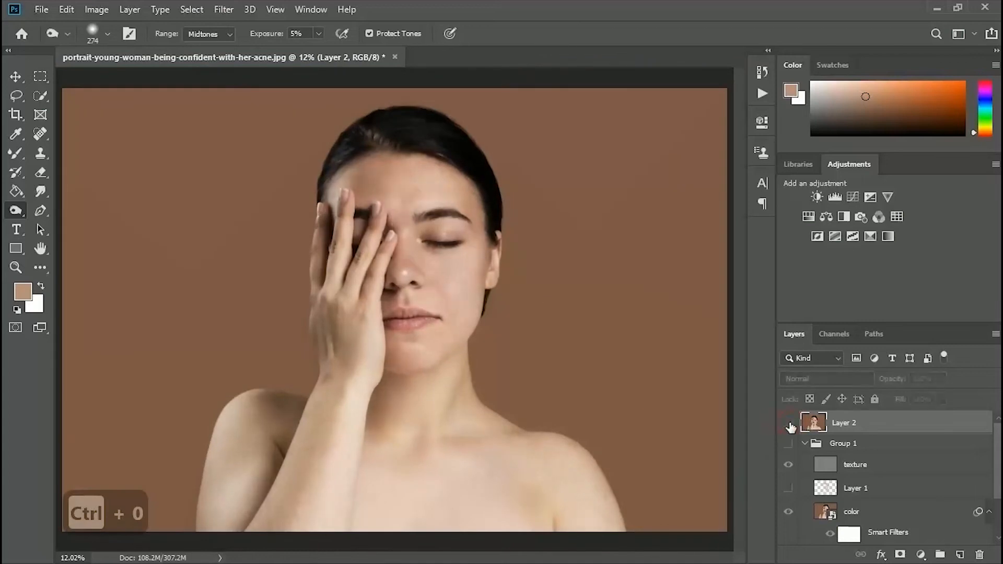
{"action": "key", "text": "e"}
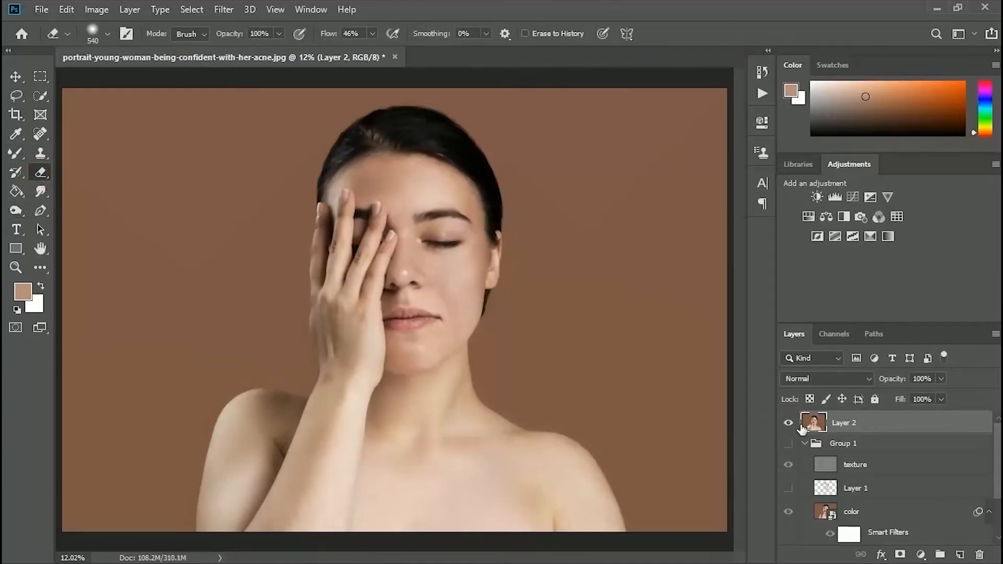
{"action": "left_click", "coordinate": [789, 424]}
{"action": "left_click", "coordinate": [788, 424]}
Step: Try burning the cheek contour below the eye at brush size 205
{"action": "key", "text": "z"}
{"action": "left_click_drag", "start_coordinate": [453, 291], "coordinate": [525, 291]}
{"action": "left_click", "coordinate": [16, 211]}
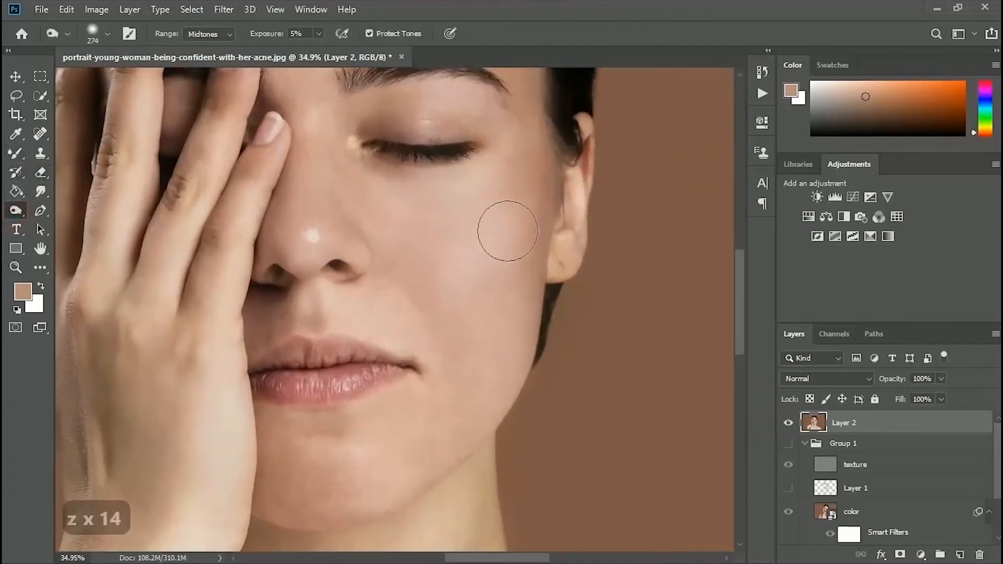
{"action": "left_click_drag", "start_coordinate": [346, 194], "coordinate": [282, 197]}
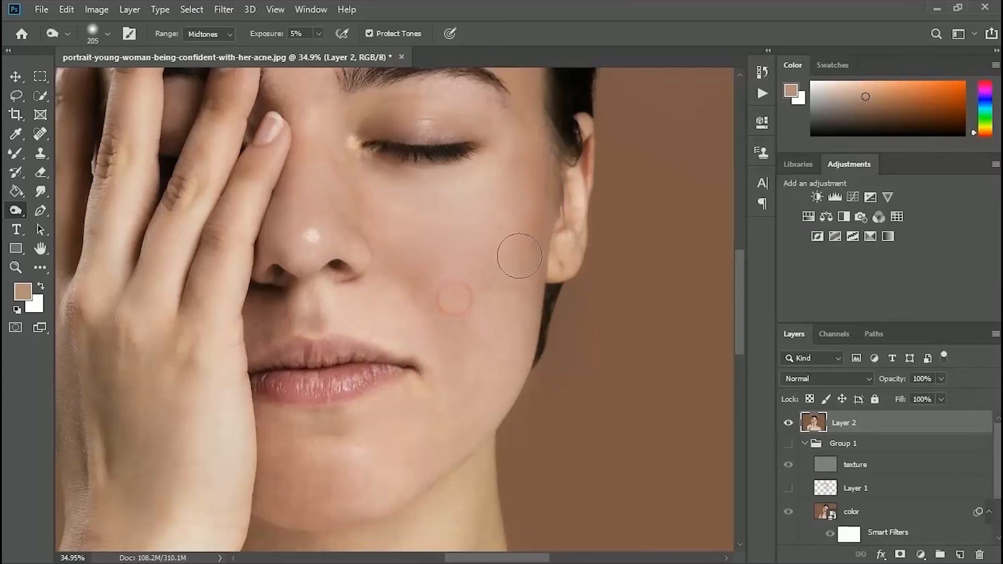
{"action": "key", "text": "ctrl+z"}
{"action": "key", "text": "ctrl+z"}
{"action": "key", "text": "z"}
{"action": "left_click_drag", "start_coordinate": [540, 447], "coordinate": [495, 447]}
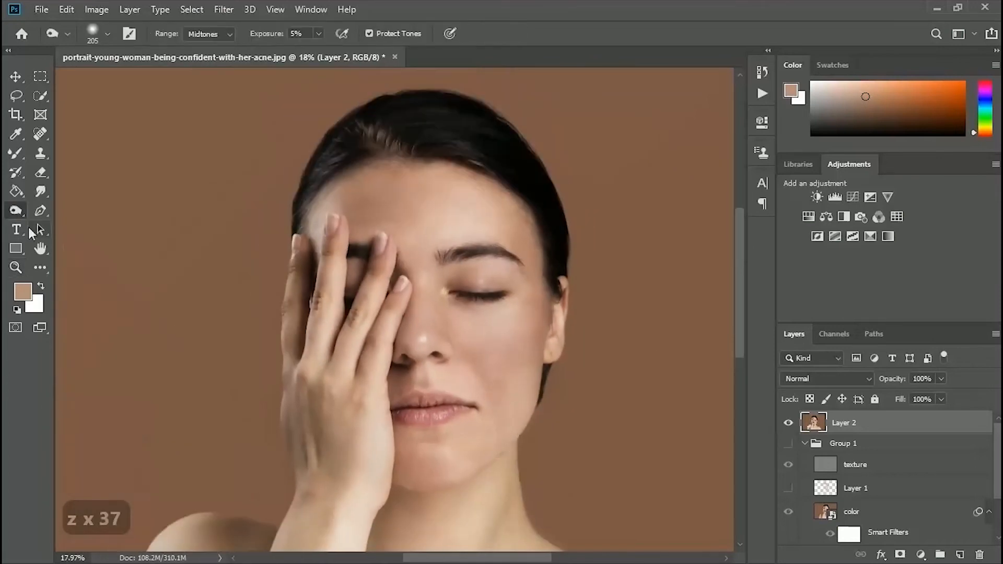
Step: Soften the cheek on Layer 2 with the Eraser at 5% flow and brush size 362
{"action": "left_click", "coordinate": [40, 172]}
{"action": "left_click_drag", "start_coordinate": [481, 383], "coordinate": [517, 430]}
{"action": "key", "text": "ctrl+z"}
{"action": "left_click_drag", "start_coordinate": [352, 33], "coordinate": [337, 34]}
{"action": "left_click_drag", "start_coordinate": [487, 402], "coordinate": [523, 380]}
{"action": "key", "text": "ctrl+z"}
{"action": "key", "text": "ctrl+z"}
{"action": "left_click_drag", "start_coordinate": [507, 389], "coordinate": [489, 389]}
{"action": "left_click_drag", "start_coordinate": [349, 34], "coordinate": [342, 34]}
{"action": "left_click_drag", "start_coordinate": [483, 374], "coordinate": [502, 374]}
Step: Compare the retouched portrait with the original Background layer shown alone
{"action": "scroll", "coordinate": [815, 518], "scroll_direction": "down", "scroll_amount": 3}
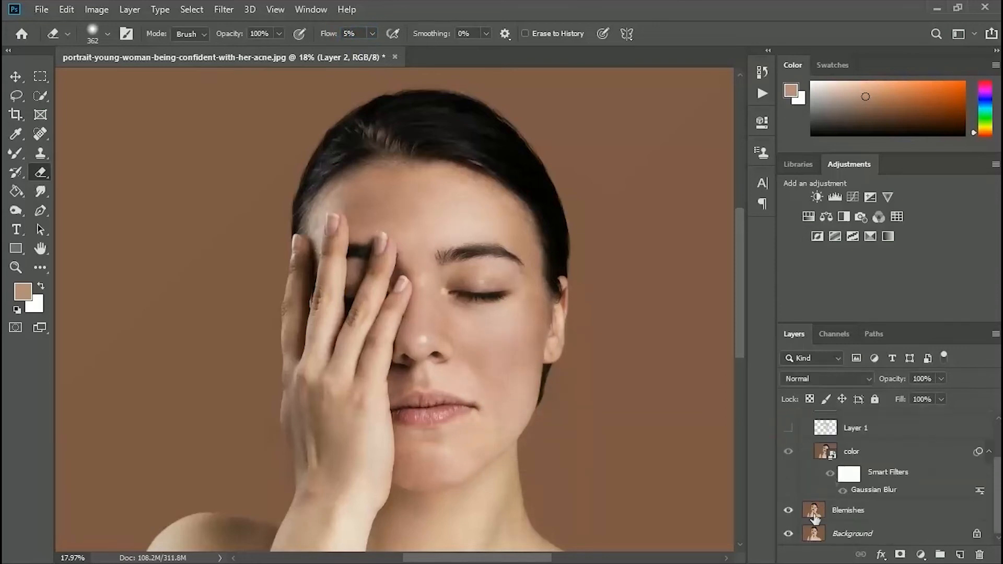
{"action": "left_click", "coordinate": [789, 534], "text": "alt"}
{"action": "left_click", "coordinate": [789, 534], "text": "alt"}
Step: Try dodging the cheek and temple beside the eye at brush size 223
{"action": "key", "text": "z"}
{"action": "left_click_drag", "start_coordinate": [595, 348], "coordinate": [638, 348]}
{"action": "left_click", "coordinate": [16, 210]}
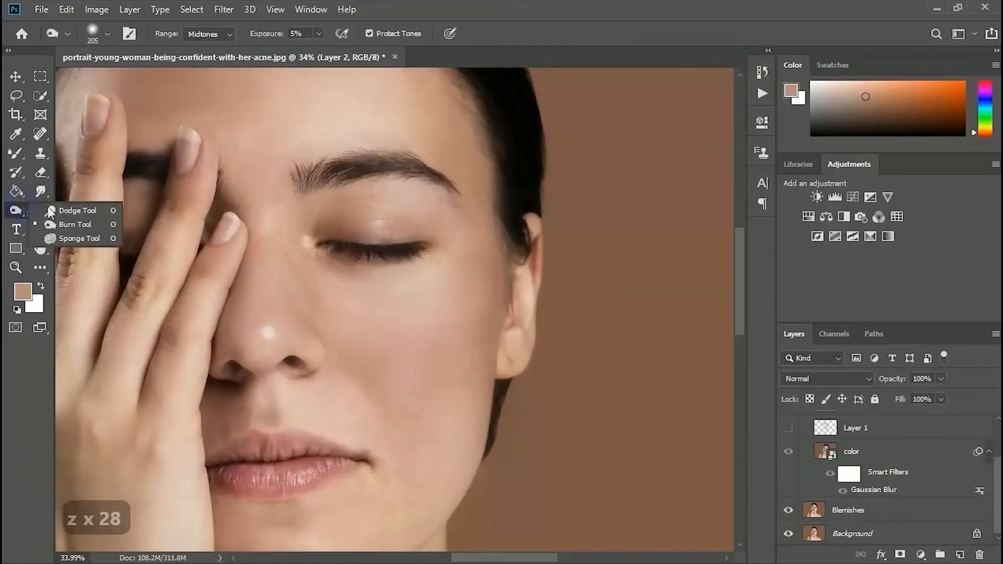
{"action": "left_click_drag", "start_coordinate": [478, 264], "coordinate": [485, 250]}
{"action": "key", "text": "ctrl+z"}
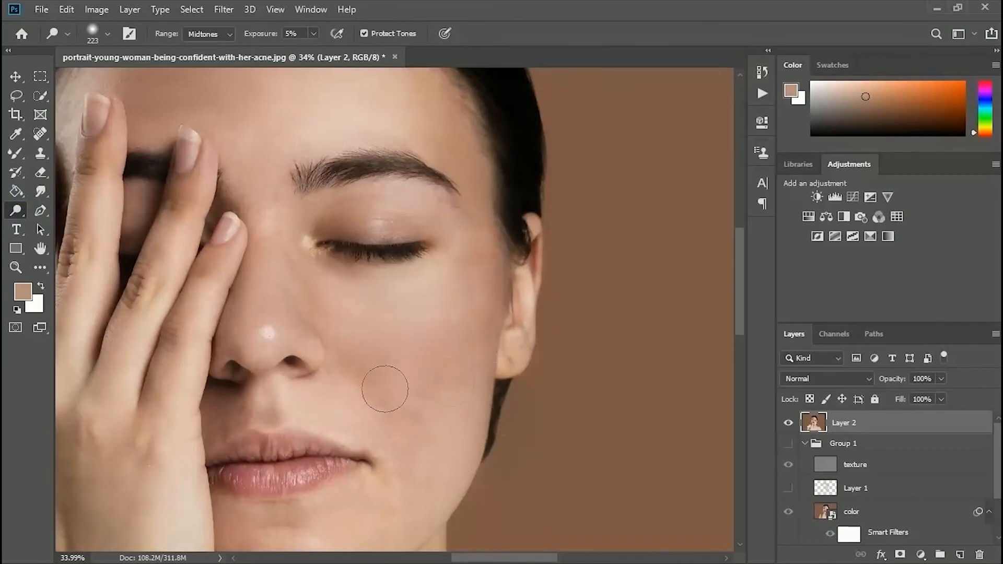
{"action": "key", "text": "ctrl+z"}
Step: Try dodging the cheek from a wider view at brush size 469
{"action": "key", "text": "z"}
{"action": "mouse_move", "coordinate": [504, 448]}
{"action": "left_mouse_down"}
{"action": "mouse_move", "coordinate": [426, 451]}
{"action": "mouse_move", "coordinate": [395, 367]}
{"action": "left_mouse_up"}
{"action": "key", "text": "space"}
{"action": "left_click_drag", "start_coordinate": [395, 366], "coordinate": [417, 366]}
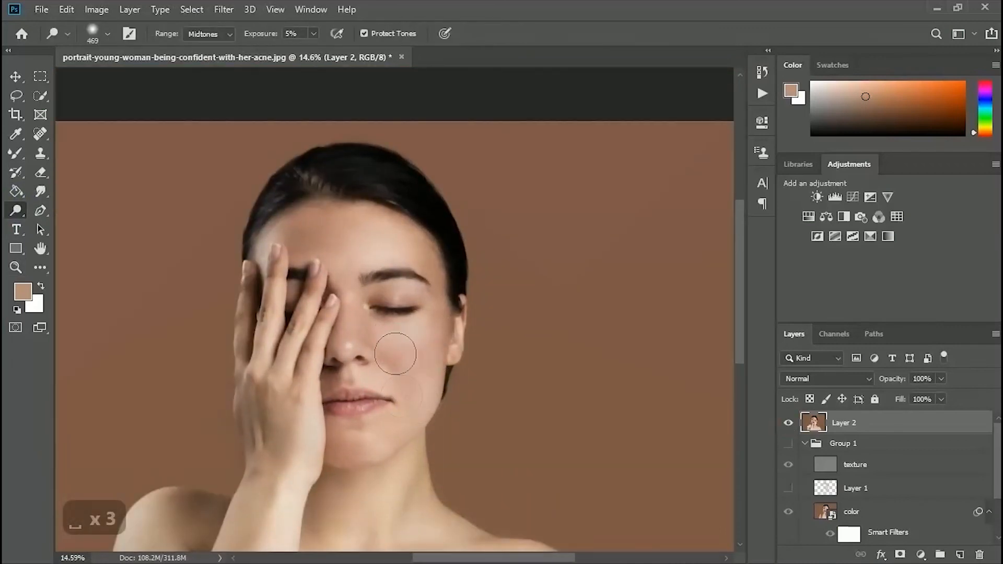
{"action": "key", "text": "ctrl+z"}
{"action": "key", "text": "ctrl+z"}
{"action": "key", "text": "ctrl+z"}
{"action": "key", "text": "ctrl+z"}
{"action": "key", "text": "ctrl+z"}
Step: View the whole portrait and check it with Layer 2 hidden and shown
{"action": "key", "text": "ctrl+0"}
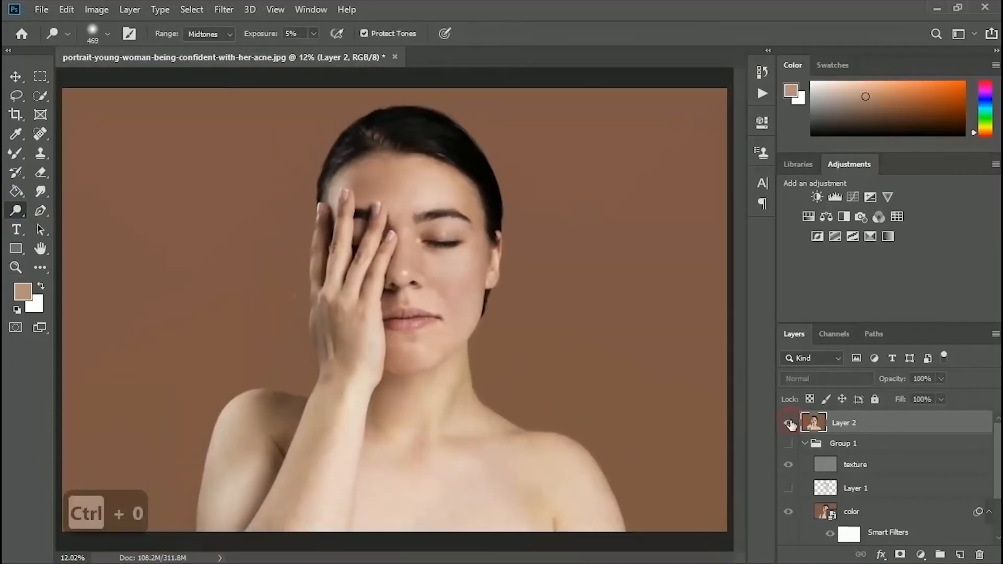
{"action": "left_click", "coordinate": [789, 423]}
{"action": "left_click", "coordinate": [789, 422]}
Step: Try desaturating the backdrop beside the woman with the Sponge tool at 50% flow and brush size 4292
{"action": "right_click", "coordinate": [16, 210]}
{"action": "left_click", "coordinate": [40, 227]}
{"action": "key", "text": "ctrl+z"}
{"action": "right_click", "coordinate": [16, 210]}
{"action": "left_click", "coordinate": [41, 240]}
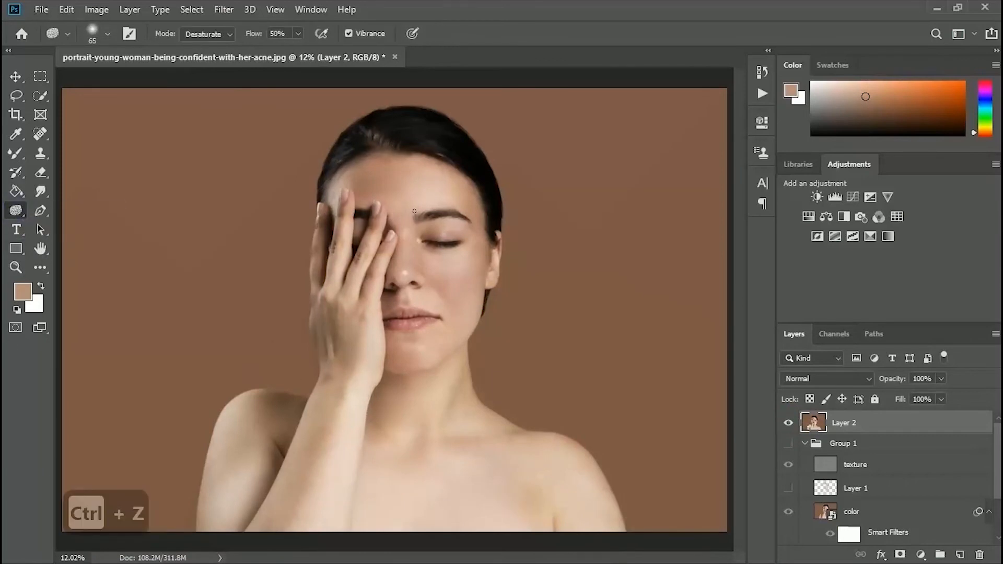
{"action": "right_click", "coordinate": [165, 244], "text": "alt"}
{"action": "mouse_move", "coordinate": [165, 244]}
{"action": "left_mouse_down"}
{"action": "mouse_move", "coordinate": [103, 266]}
{"action": "mouse_move", "coordinate": [180, 305]}
{"action": "left_mouse_up"}
{"action": "key", "text": "ctrl+z"}
{"action": "key", "text": "ctrl+z"}
{"action": "key", "text": "ctrl+z"}
{"action": "key", "text": "ctrl+z"}
{"action": "key", "text": "ctrl+z"}
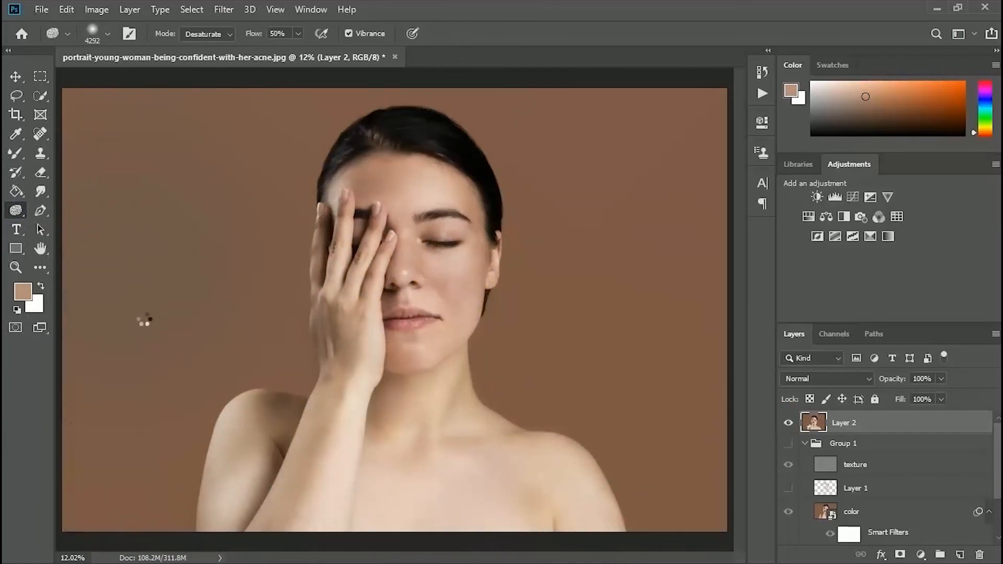
Step: Compare the portrait with Layer 2 off and on, and make Group 1 visible with the face framed
{"action": "key", "text": "z"}
{"action": "left_click", "coordinate": [788, 424]}
{"action": "left_click", "coordinate": [788, 424]}
{"action": "left_click_drag", "start_coordinate": [425, 397], "coordinate": [475, 462]}
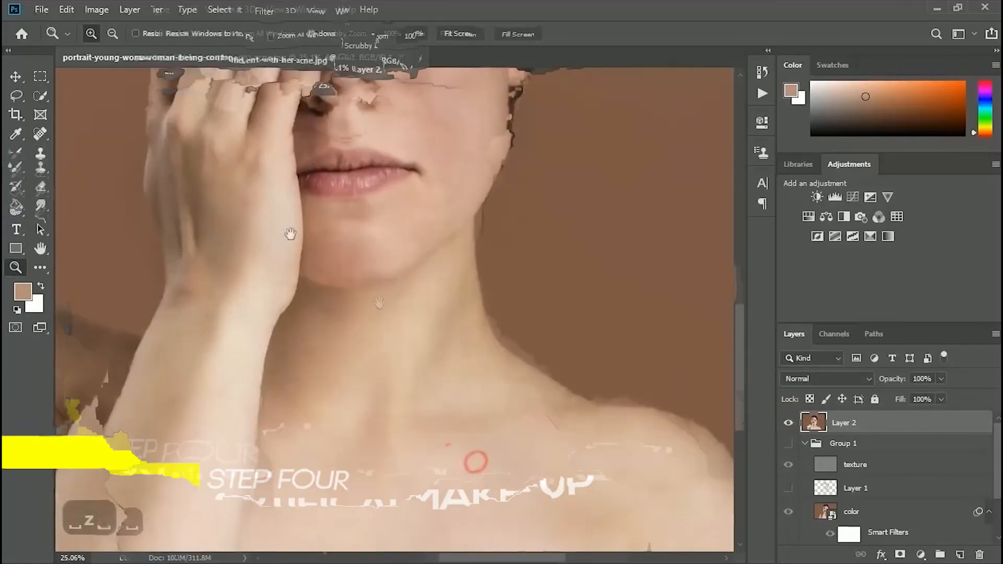
{"action": "left_click_drag", "start_coordinate": [289, 233], "coordinate": [470, 533]}
{"action": "left_click_drag", "start_coordinate": [449, 293], "coordinate": [480, 311]}
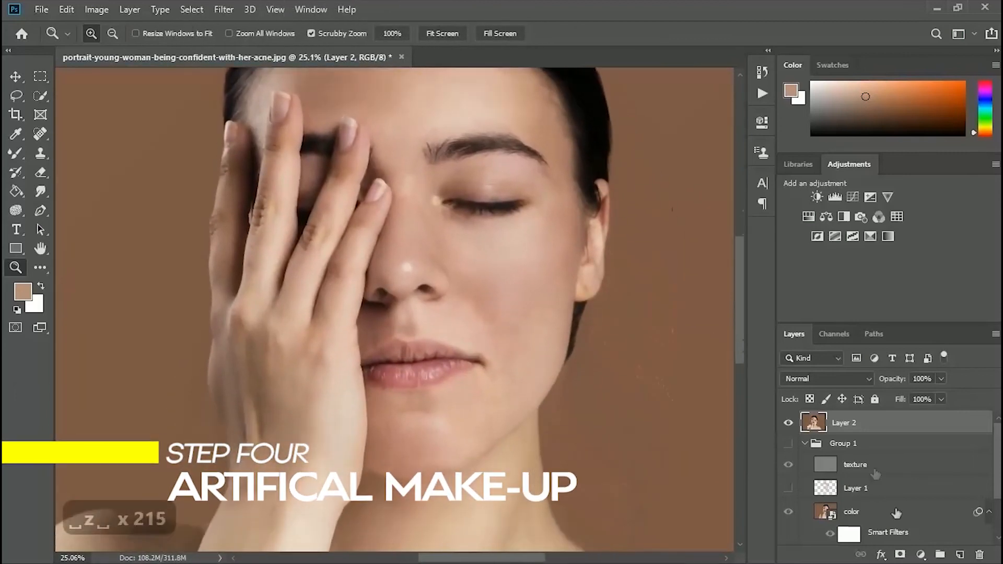
{"action": "left_click", "coordinate": [788, 444]}
{"action": "left_click", "coordinate": [959, 555]}
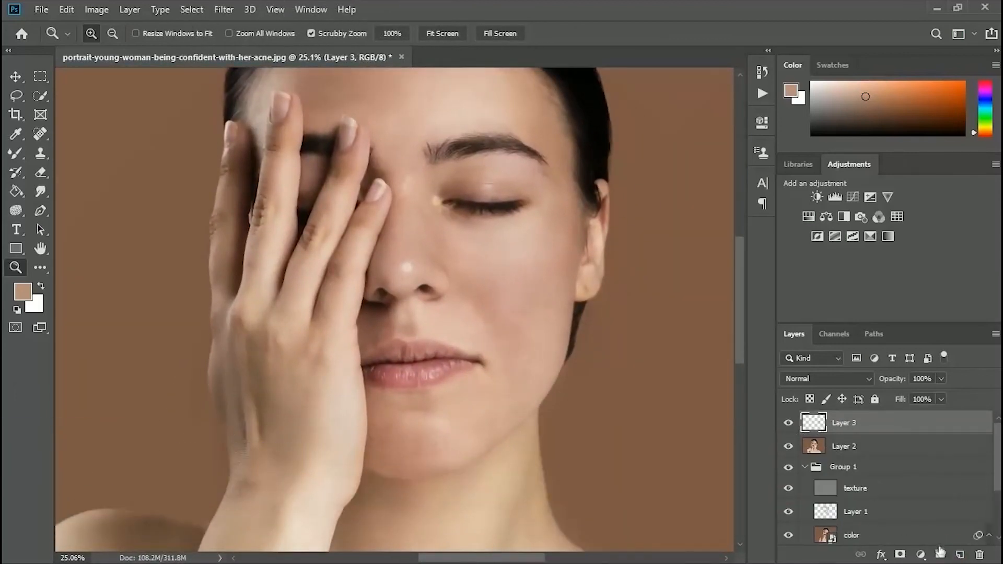
{"action": "left_click", "coordinate": [979, 555]}
{"action": "left_click", "coordinate": [442, 218]}
Step: Add a Hue/Saturation adjustment layer above Layer 2 and target its Reds range by sampling on the image
{"action": "left_click", "coordinate": [921, 555]}
{"action": "left_click", "coordinate": [940, 419]}
{"action": "left_click", "coordinate": [554, 185]}
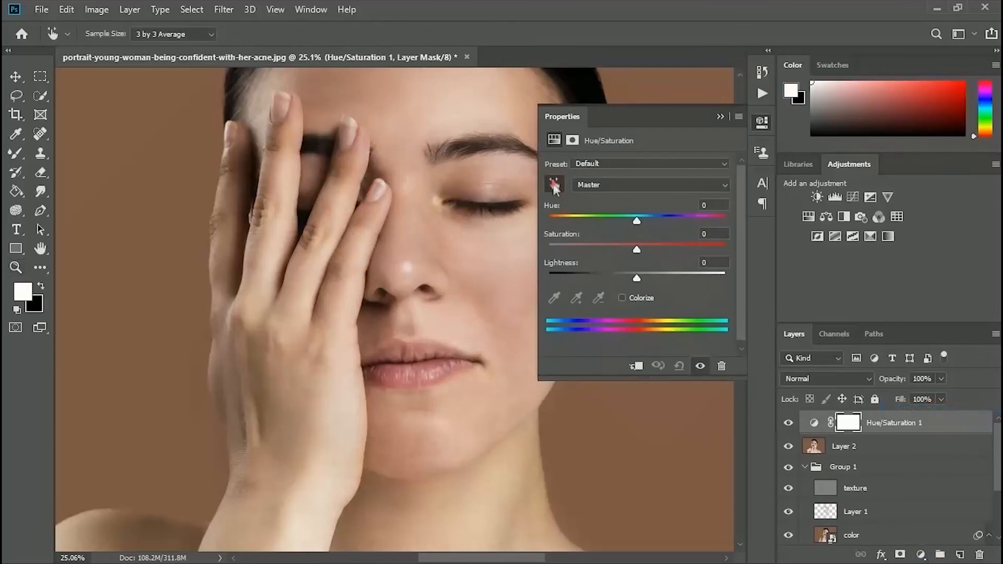
{"action": "left_click", "coordinate": [554, 186]}
{"action": "left_click", "coordinate": [554, 186]}
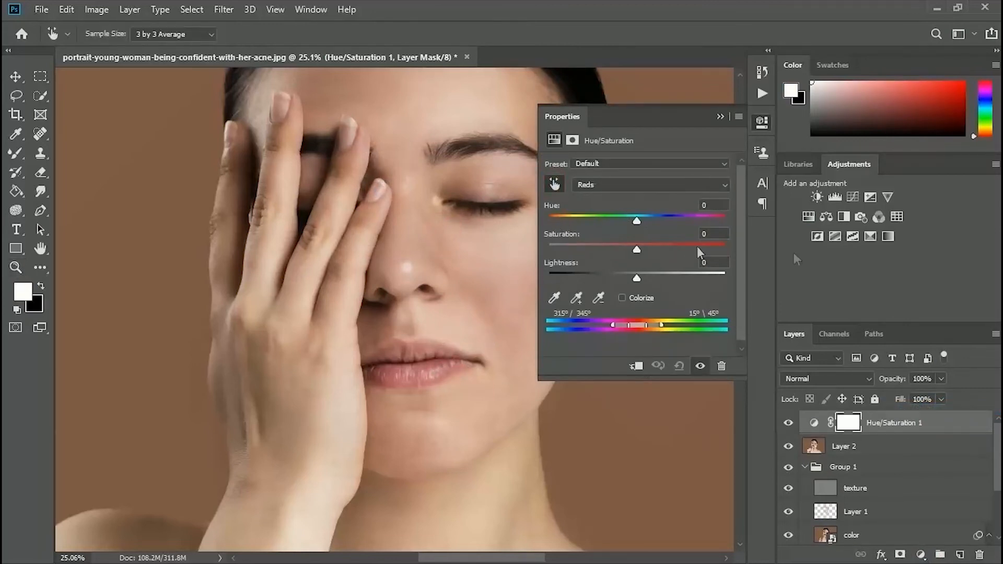
Step: Push the Reds to hue +180 and saturation +100, and narrow the color range to 346°/352° and 7°\13° to isolate the lips
{"action": "left_click_drag", "start_coordinate": [636, 221], "coordinate": [729, 223]}
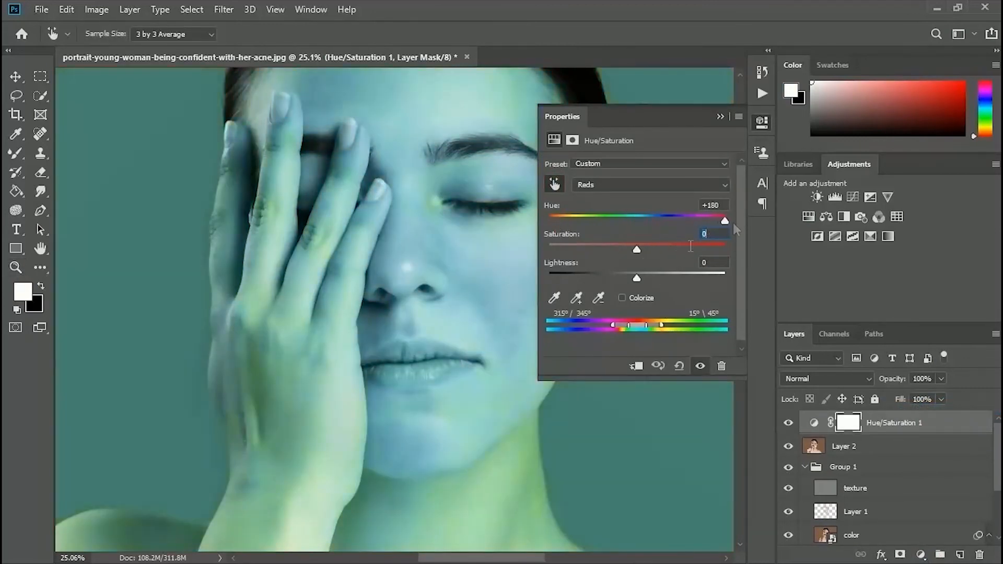
{"action": "left_click_drag", "start_coordinate": [637, 249], "coordinate": [729, 251]}
{"action": "left_click_drag", "start_coordinate": [650, 324], "coordinate": [633, 328]}
{"action": "left_click_drag", "start_coordinate": [642, 326], "coordinate": [642, 325]}
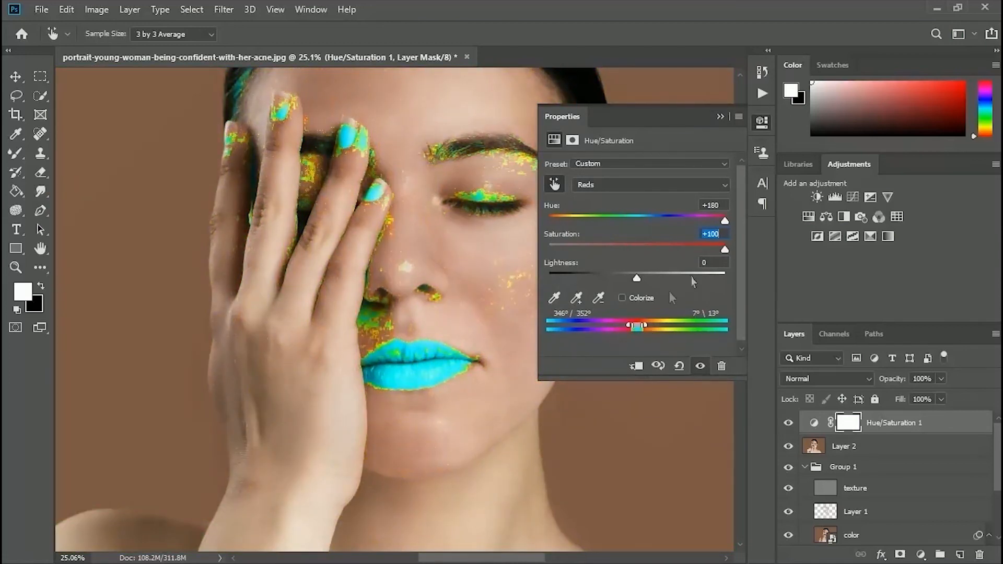
Step: Set the Reds to hue -1, saturation +55 and lightness -17, and compare the adjustment off and on
{"action": "double_click", "coordinate": [572, 235]}
{"action": "double_click", "coordinate": [561, 211]}
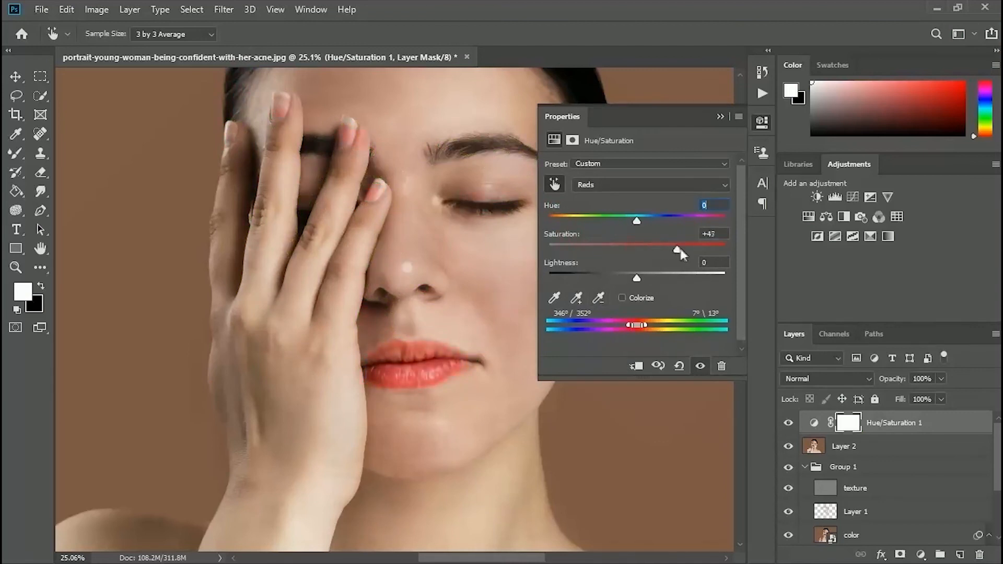
{"action": "left_click_drag", "start_coordinate": [677, 226], "coordinate": [643, 202]}
{"action": "left_click_drag", "start_coordinate": [680, 253], "coordinate": [683, 252]}
{"action": "left_click", "coordinate": [786, 423]}
{"action": "left_click", "coordinate": [786, 423]}
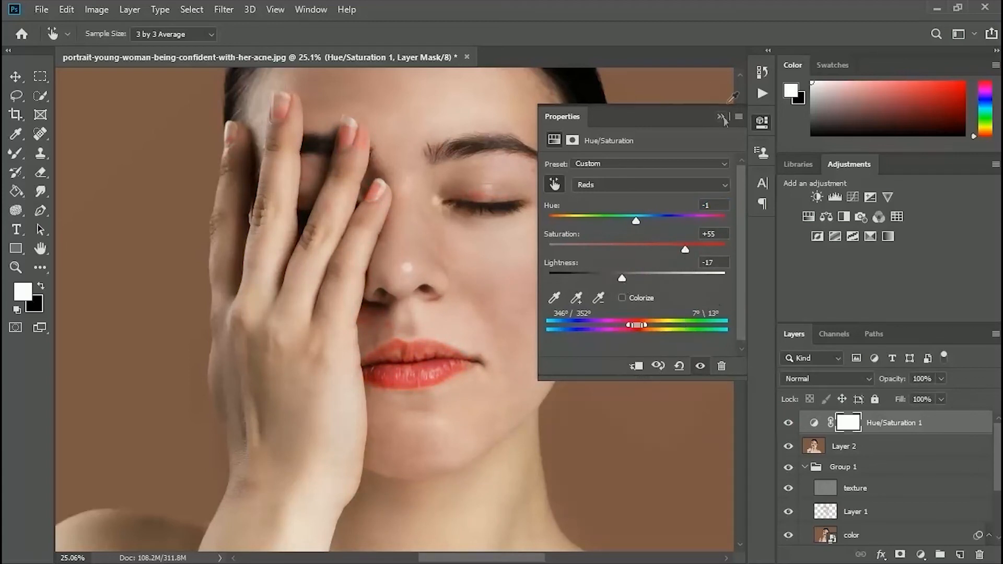
Step: Invert the Hue/Saturation layer mask to black and switch from the Mixer Brush to the regular Brush at the lips
{"action": "left_click", "coordinate": [847, 424]}
{"action": "key", "text": "ctrl+i"}
{"action": "key", "text": "z"}
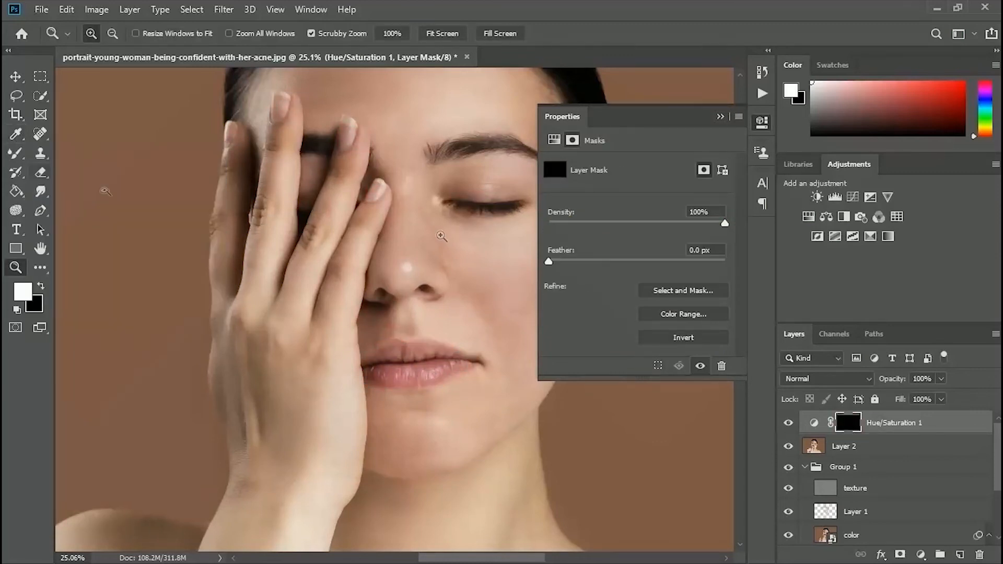
{"action": "key", "text": "z"}
{"action": "left_click_drag", "start_coordinate": [444, 363], "coordinate": [494, 371]}
{"action": "left_click", "coordinate": [16, 153]}
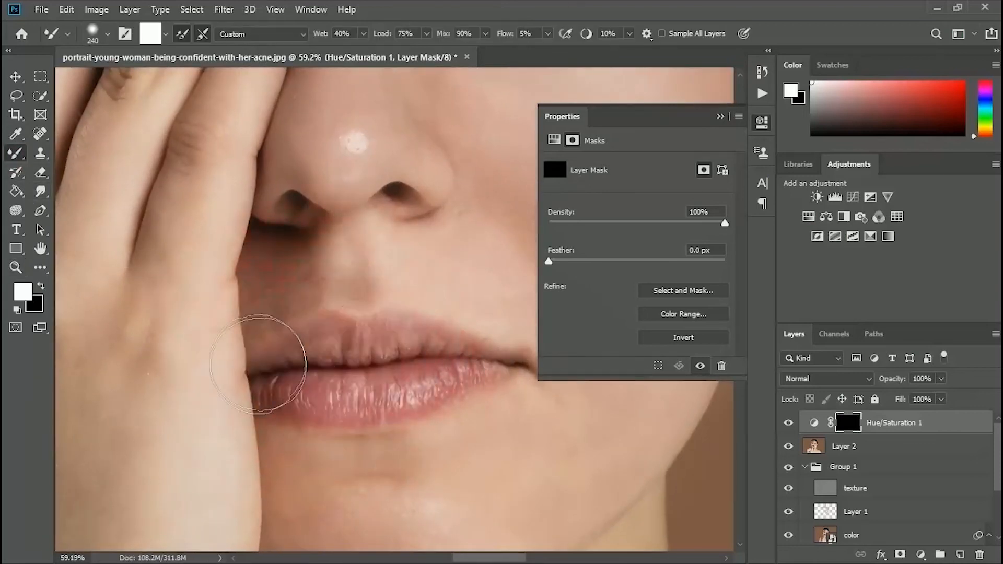
{"action": "right_click", "coordinate": [17, 153]}
{"action": "left_click", "coordinate": [73, 154]}
{"action": "mouse_move", "coordinate": [315, 366]}
{"action": "left_mouse_down"}
{"action": "mouse_move", "coordinate": [339, 366]}
{"action": "mouse_move", "coordinate": [329, 365]}
{"action": "left_mouse_up"}
{"action": "left_click", "coordinate": [40, 96]}
{"action": "left_click_drag", "start_coordinate": [337, 323], "coordinate": [186, 324]}
{"action": "left_click_drag", "start_coordinate": [342, 369], "coordinate": [292, 379]}
{"action": "left_click_drag", "start_coordinate": [236, 280], "coordinate": [300, 252]}
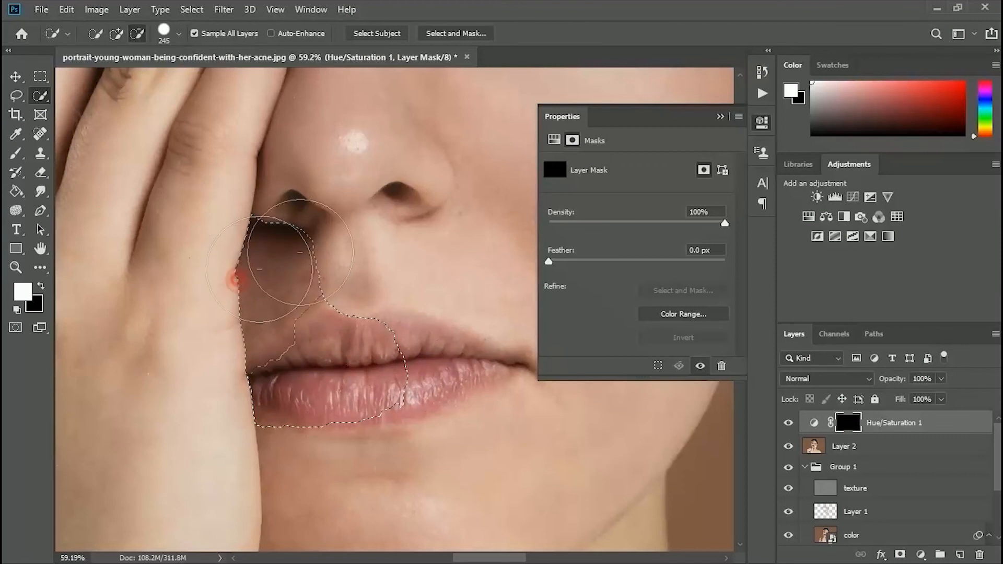
{"action": "key", "text": "ctrl+z"}
{"action": "key", "text": "ctrl+d"}
Step: Outline the lips with the Lasso, paint the Hue/Saturation mask white inside the selection, and feather the mask to about 5.0 px
{"action": "left_click", "coordinate": [16, 96]}
{"action": "left_click_drag", "start_coordinate": [247, 361], "coordinate": [293, 332]}
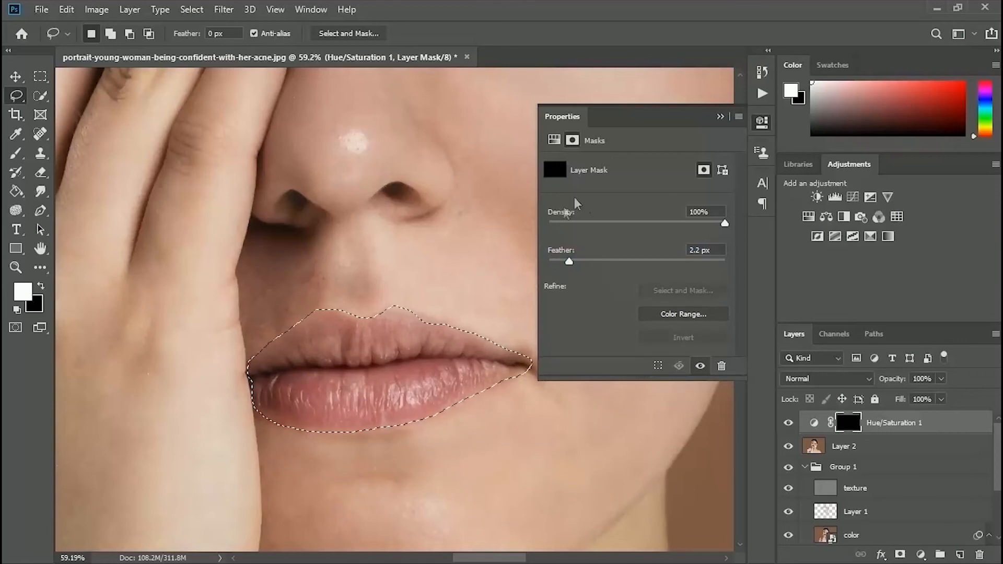
{"action": "left_click", "coordinate": [16, 153]}
{"action": "left_click_drag", "start_coordinate": [287, 377], "coordinate": [500, 382]}
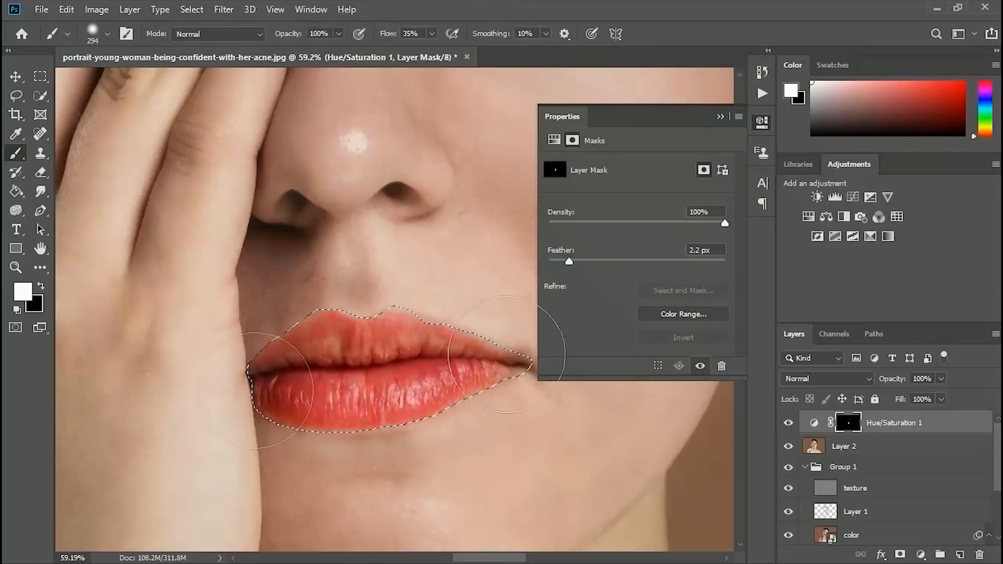
{"action": "left_click_drag", "start_coordinate": [569, 261], "coordinate": [625, 261]}
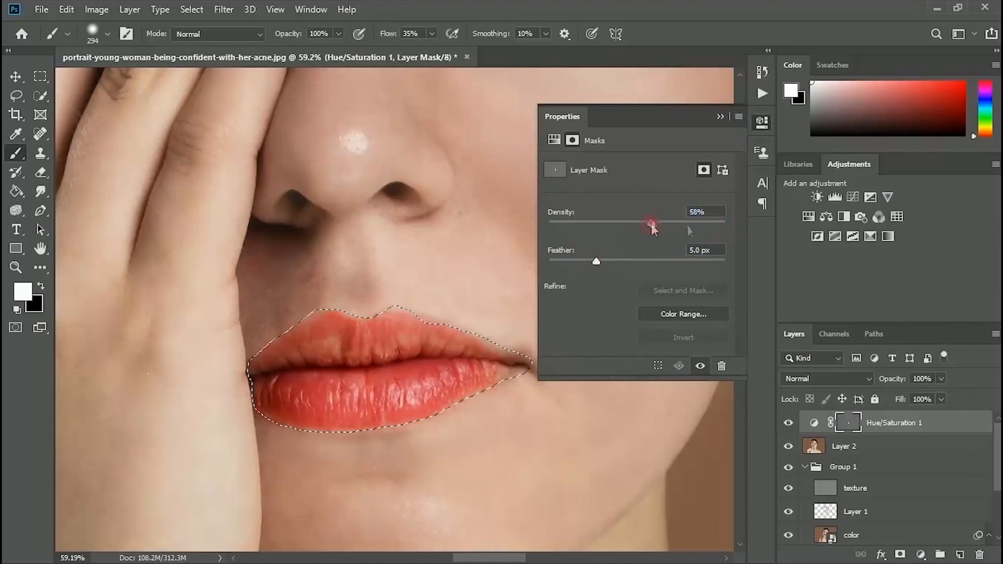
{"action": "key", "text": "ctrl+d"}
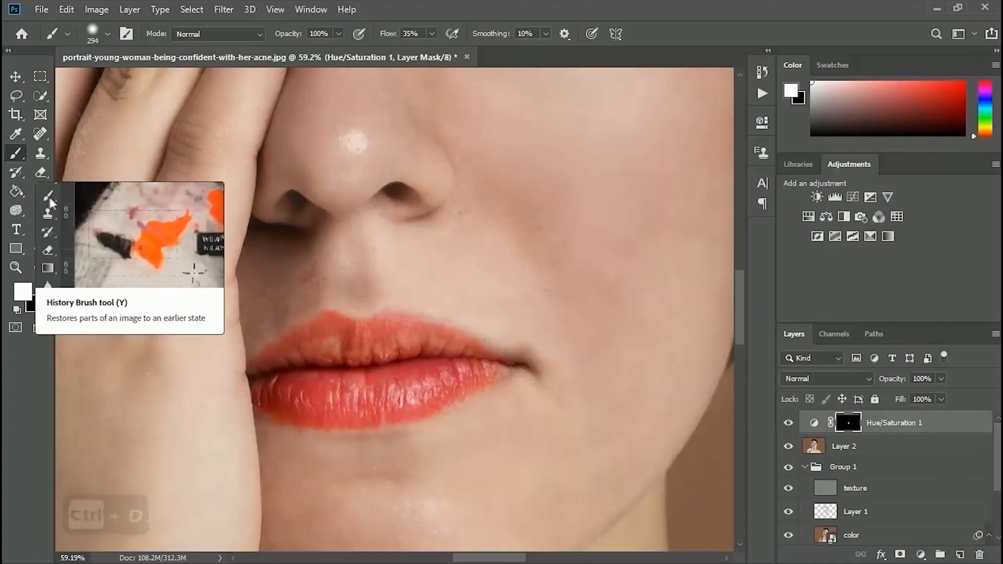
Step: Reopen the Hue/Saturation adjustment, sample the upper lip on the image, and raise the saturation of the sampled range slightly
{"action": "double_click", "coordinate": [813, 423]}
{"action": "left_click", "coordinate": [553, 184]}
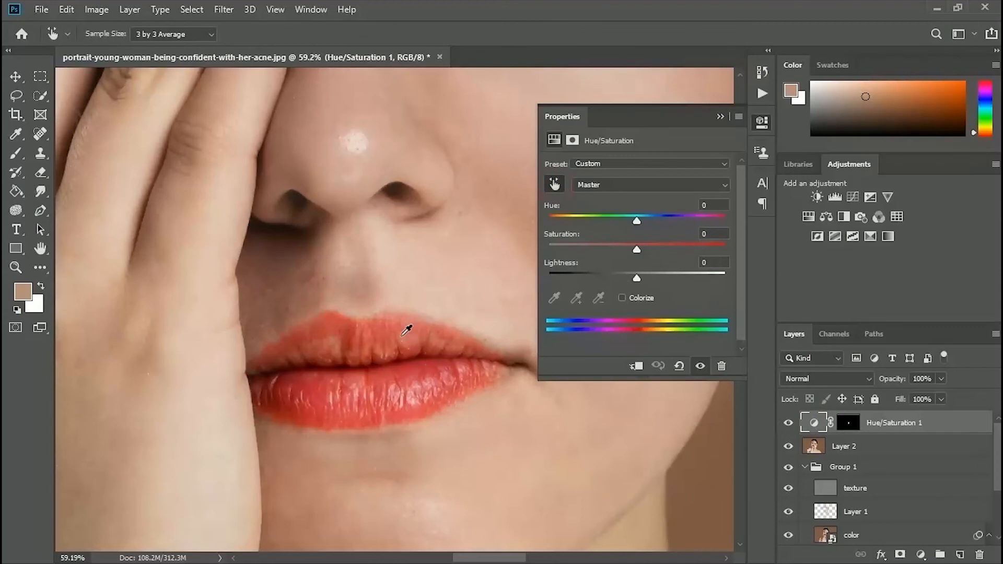
{"action": "left_click", "coordinate": [402, 335]}
{"action": "mouse_move", "coordinate": [684, 250]}
{"action": "left_mouse_down"}
{"action": "mouse_move", "coordinate": [704, 252]}
{"action": "mouse_move", "coordinate": [691, 251]}
{"action": "left_mouse_up"}
{"action": "left_click", "coordinate": [719, 116]}
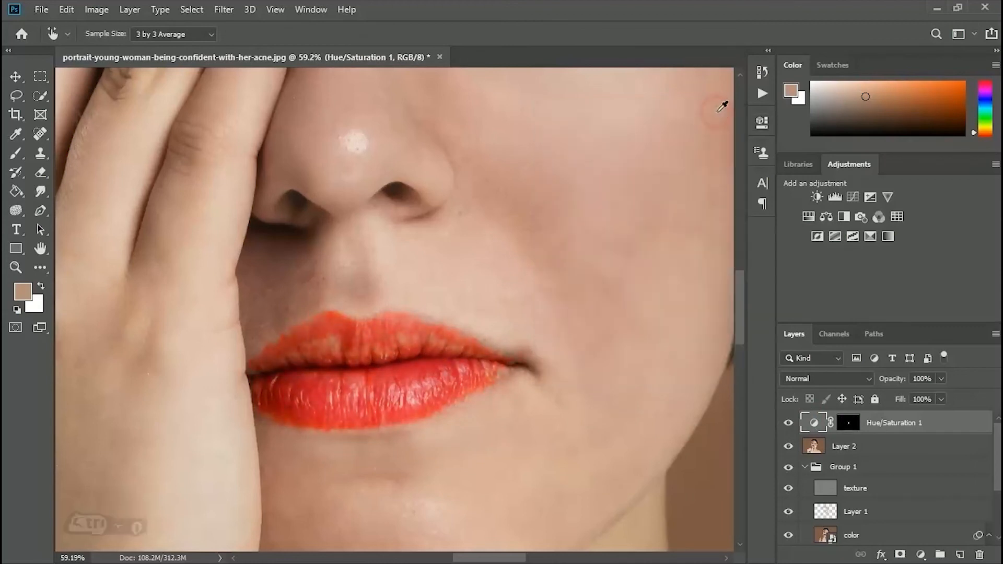
Step: Sample the lip color range, push it to hue +180 and saturation +100, and widen it to 266°/276° and 5°\40° to cover the lips
{"action": "key", "text": "ctrl+0"}
{"action": "key", "text": "z"}
{"action": "left_click_drag", "start_coordinate": [440, 315], "coordinate": [616, 334]}
{"action": "double_click", "coordinate": [814, 422]}
{"action": "mouse_move", "coordinate": [637, 221]}
{"action": "left_mouse_down"}
{"action": "mouse_move", "coordinate": [700, 230]}
{"action": "mouse_move", "coordinate": [624, 232]}
{"action": "mouse_move", "coordinate": [636, 241]}
{"action": "left_mouse_up"}
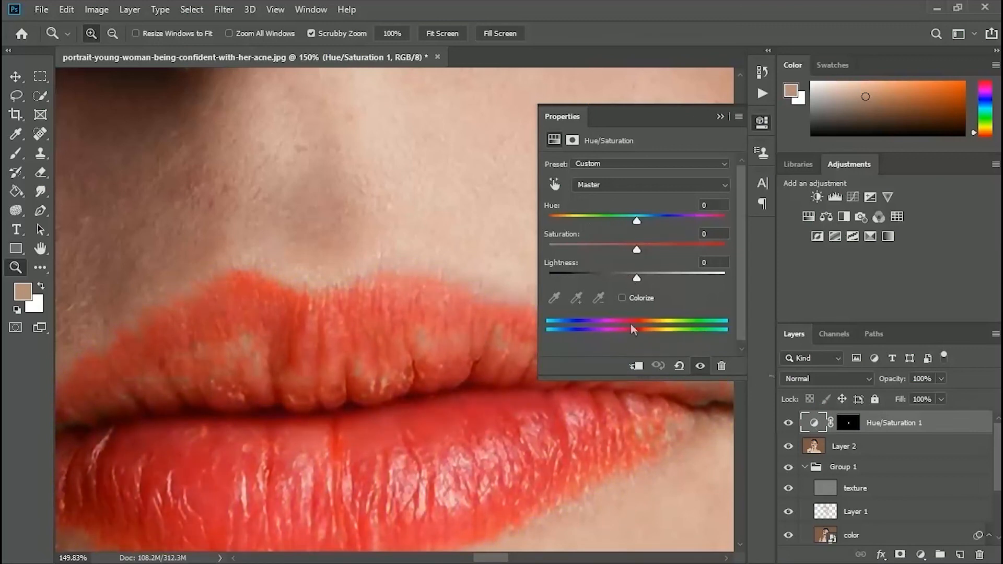
{"action": "left_click", "coordinate": [554, 185]}
{"action": "left_click", "coordinate": [438, 333]}
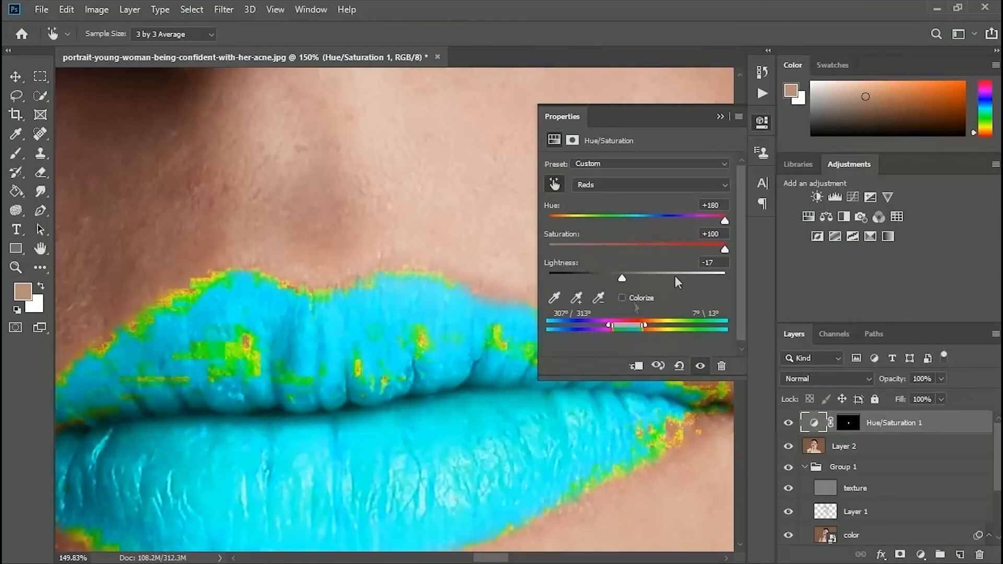
{"action": "left_click_drag", "start_coordinate": [608, 325], "coordinate": [660, 329]}
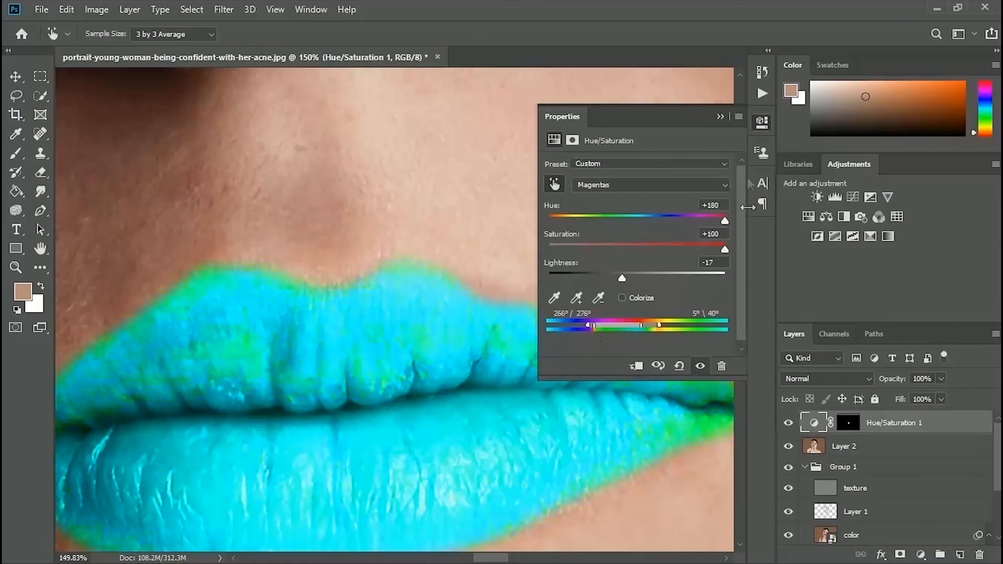
Step: Set the lip color range to hue 0 and saturation +58, and the Master range to saturation +1 and lightness -22
{"action": "double_click", "coordinate": [564, 235]}
{"action": "left_click_drag", "start_coordinate": [646, 256], "coordinate": [688, 253]}
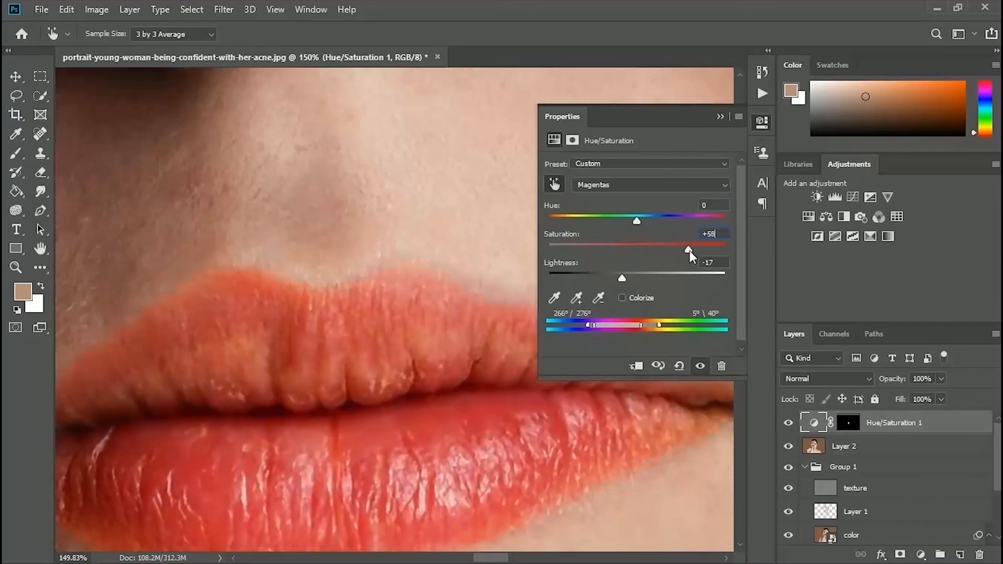
{"action": "key", "text": "ctrl+0"}
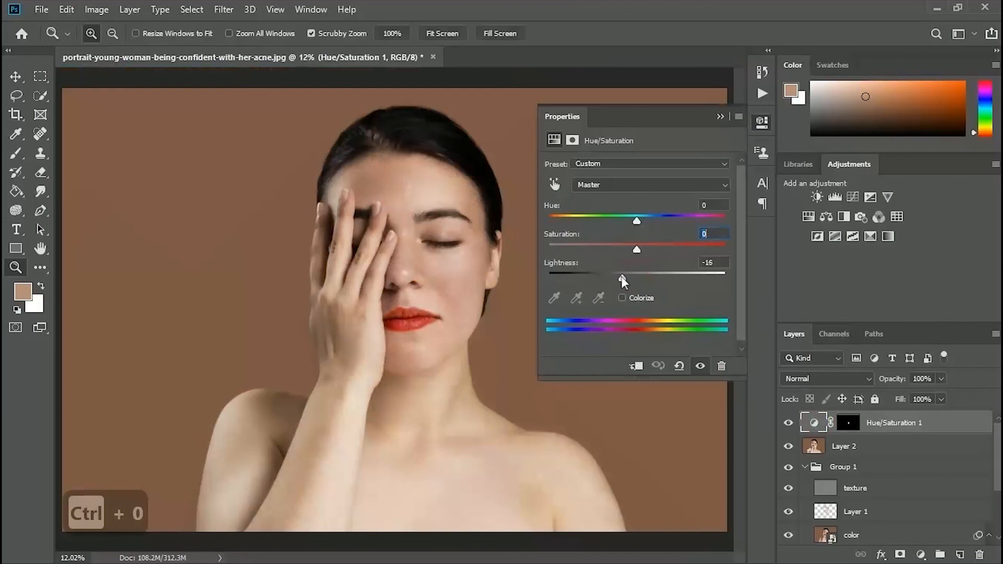
{"action": "left_click_drag", "start_coordinate": [624, 282], "coordinate": [620, 281]}
{"action": "left_click_drag", "start_coordinate": [636, 250], "coordinate": [633, 252]}
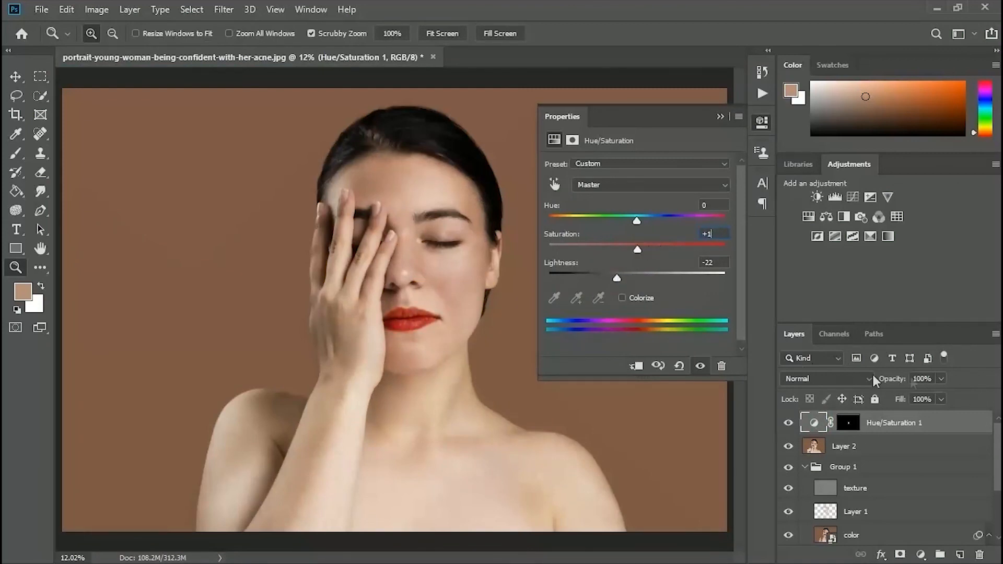
{"action": "left_click_drag", "start_coordinate": [941, 378], "coordinate": [932, 399]}
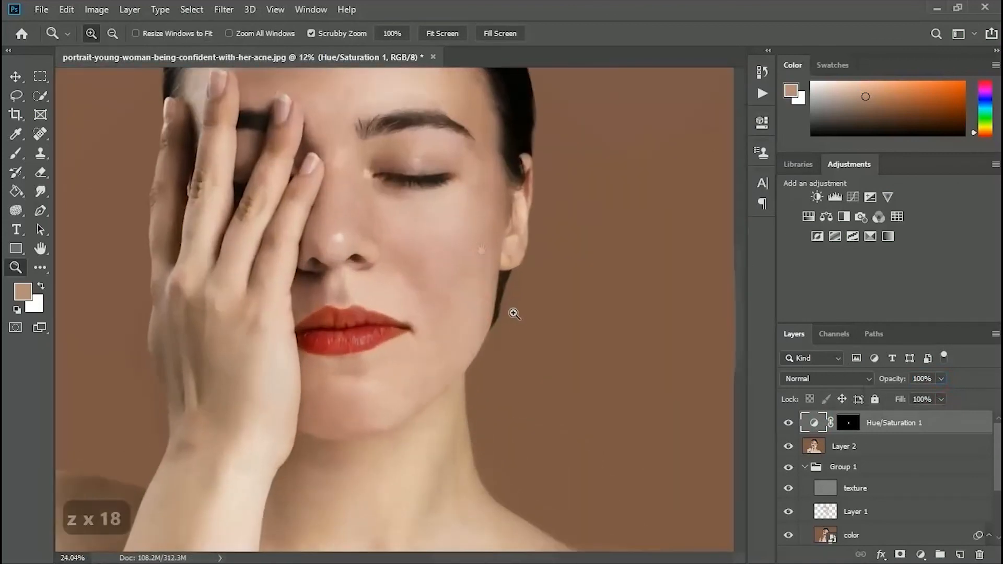
Step: Compare the retouched portrait with the original by showing only the Background layer, and restore all layers
{"action": "key", "text": "ctrl+0"}
{"action": "scroll", "coordinate": [791, 532], "scroll_direction": "down", "scroll_amount": 3}
{"action": "left_click", "coordinate": [790, 533], "text": "alt"}
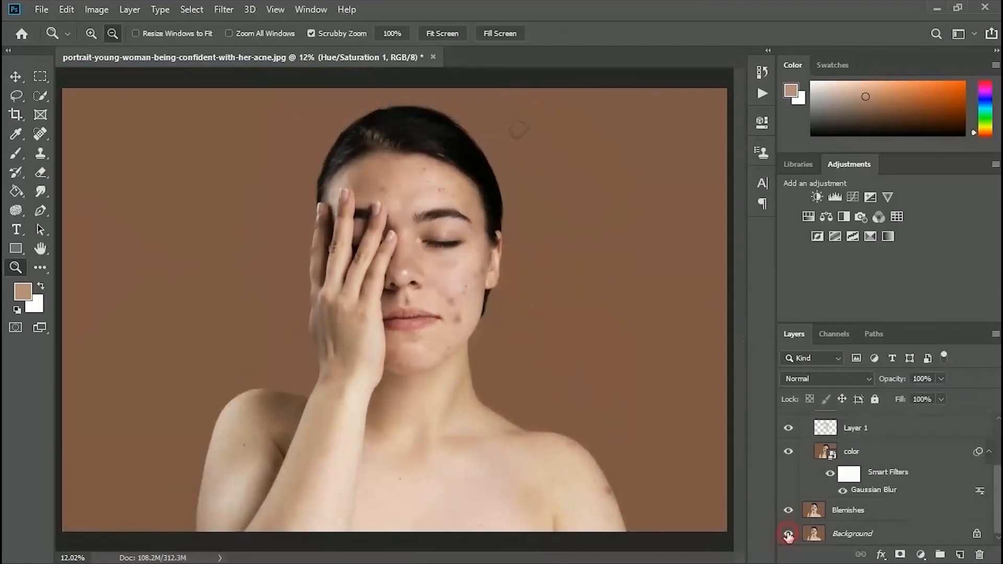
{"action": "left_click", "coordinate": [790, 534], "text": "alt"}
{"action": "left_click", "coordinate": [42, 10]}
{"action": "key", "text": "ctrl+alt+shift+w"}
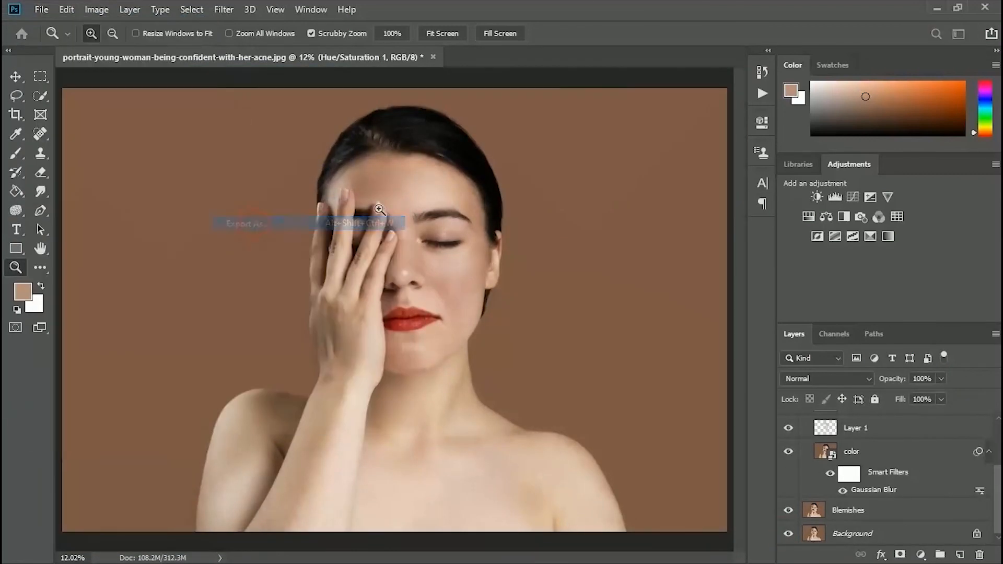
{"action": "left_click", "coordinate": [902, 36]}
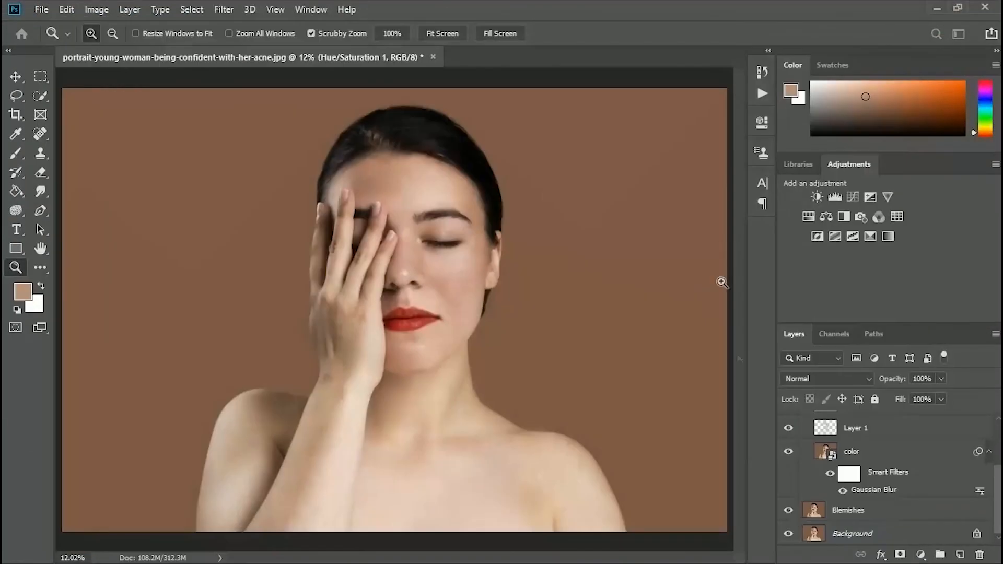
Step: Open the Export As settings for the JPG and enter the suffix sr10
{"action": "left_click", "coordinate": [41, 10]}
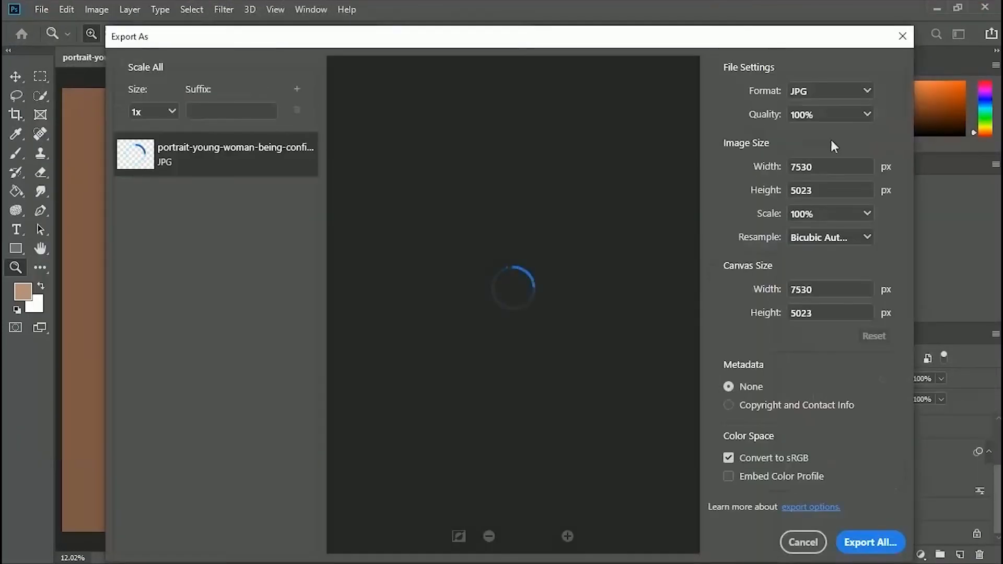
{"action": "left_click", "coordinate": [239, 111]}
{"action": "type", "text": "sr10"}
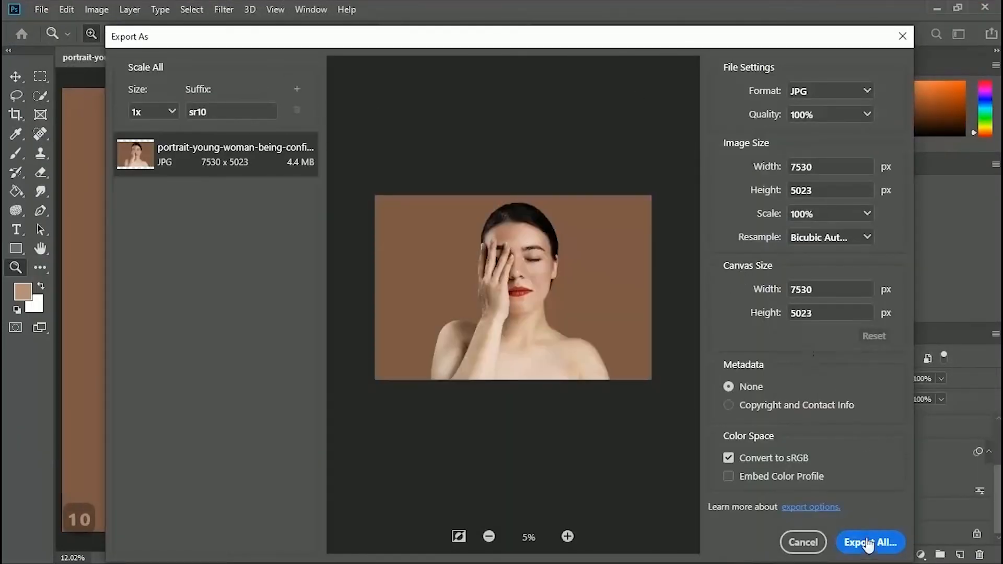
Step: Export the image to the Downloads folder, shortening the file name to sr10
{"action": "left_click", "coordinate": [862, 542]}
{"action": "key", "text": "Home"}
{"action": "key", "text": "ctrl+shift+Right"}
{"action": "key", "text": "ctrl+shift+Right"}
{"action": "key", "text": "ctrl+shift+Right"}
{"action": "key", "text": "ctrl+shift+Right"}
{"action": "key", "text": "ctrl+shift+Right"}
{"action": "key", "text": "ctrl+shift+Right"}
{"action": "key", "text": "ctrl+shift+Right"}
{"action": "key", "text": "ctrl+shift+Right"}
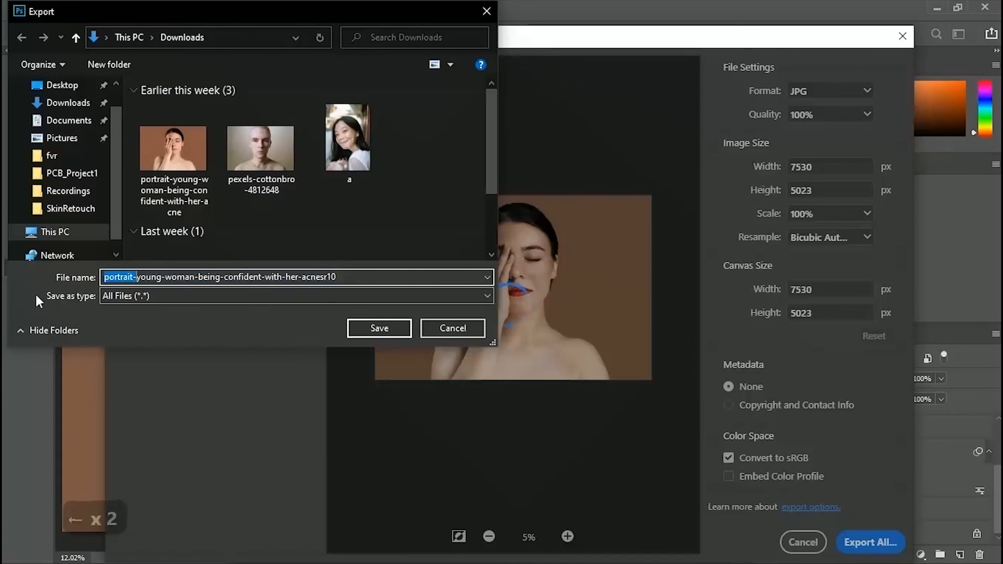
{"action": "key", "text": "shift+Left"}
{"action": "key", "text": "shift+Left"}
{"action": "key", "text": "shift+Left"}
{"action": "key", "text": "shift+Left"}
{"action": "key", "text": "BackSpace"}
{"action": "key", "text": "Return"}
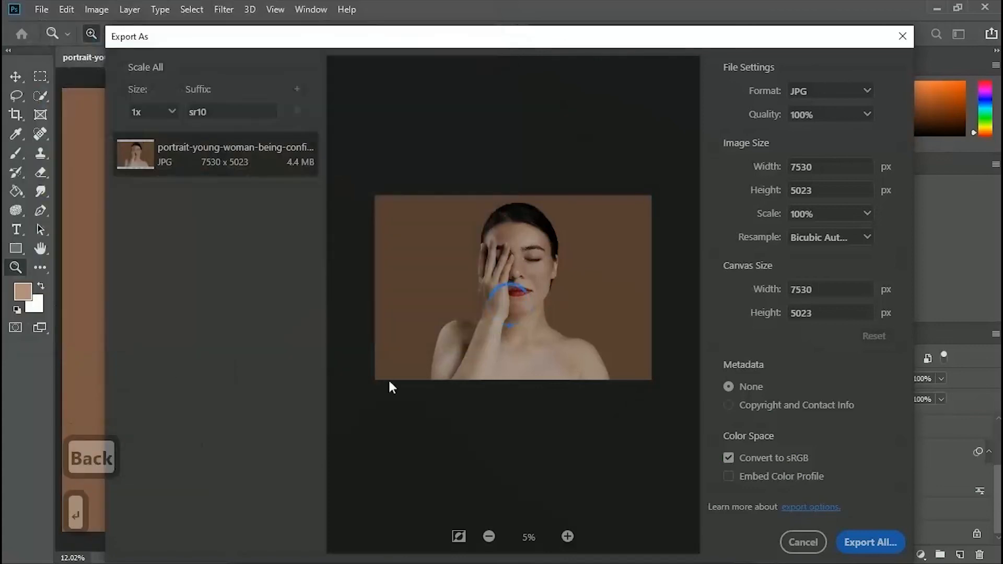